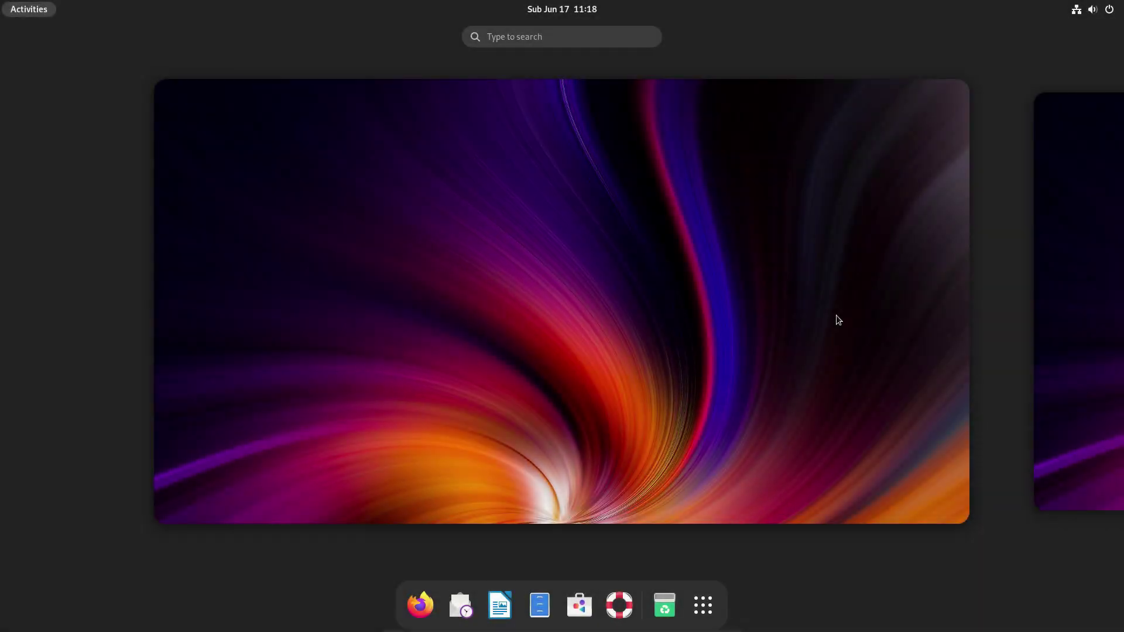
Return to the desktop and glance at the calendar and notifications panel, then close it.
click(835, 316)
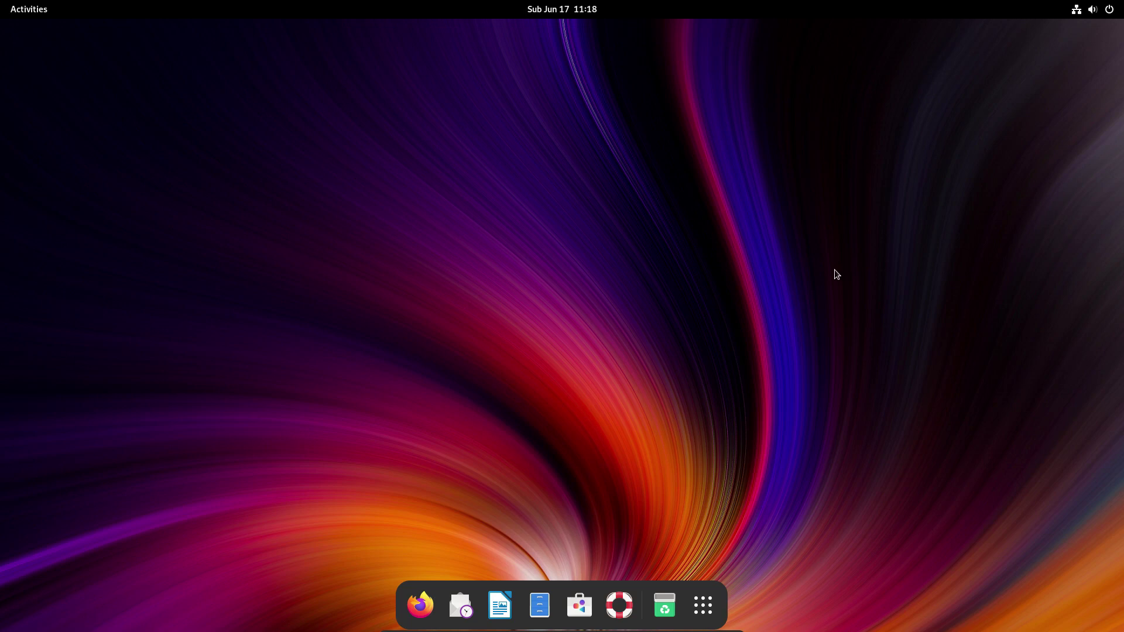
click(595, 18)
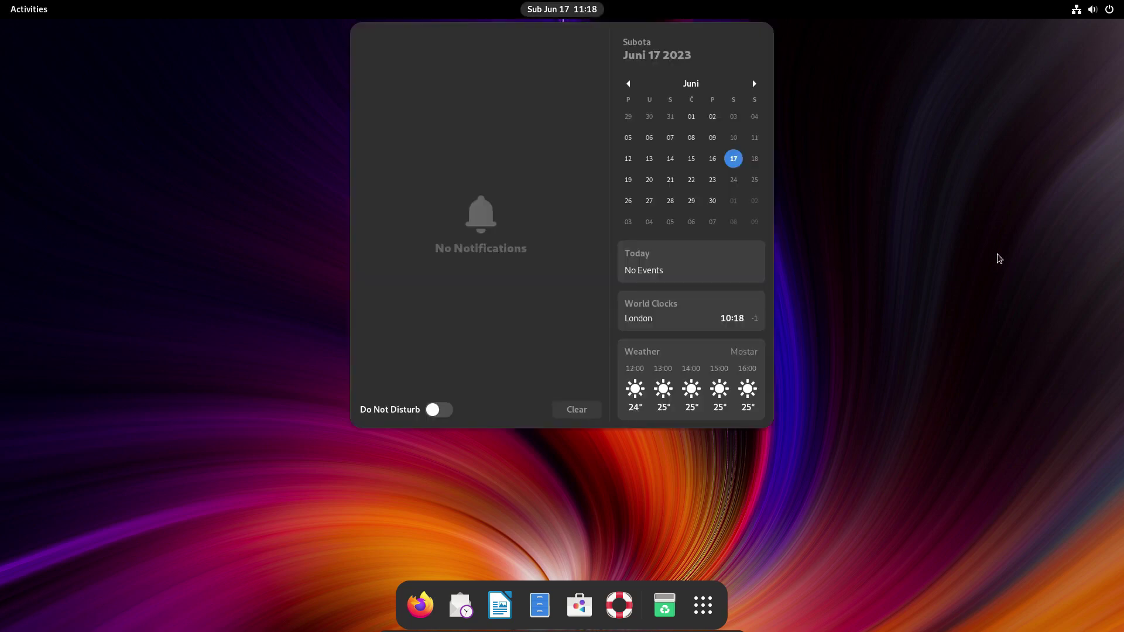
click(981, 240)
Search 'about' and open Settings' About page, scrolling through the hardware and OS details.
click(28, 10)
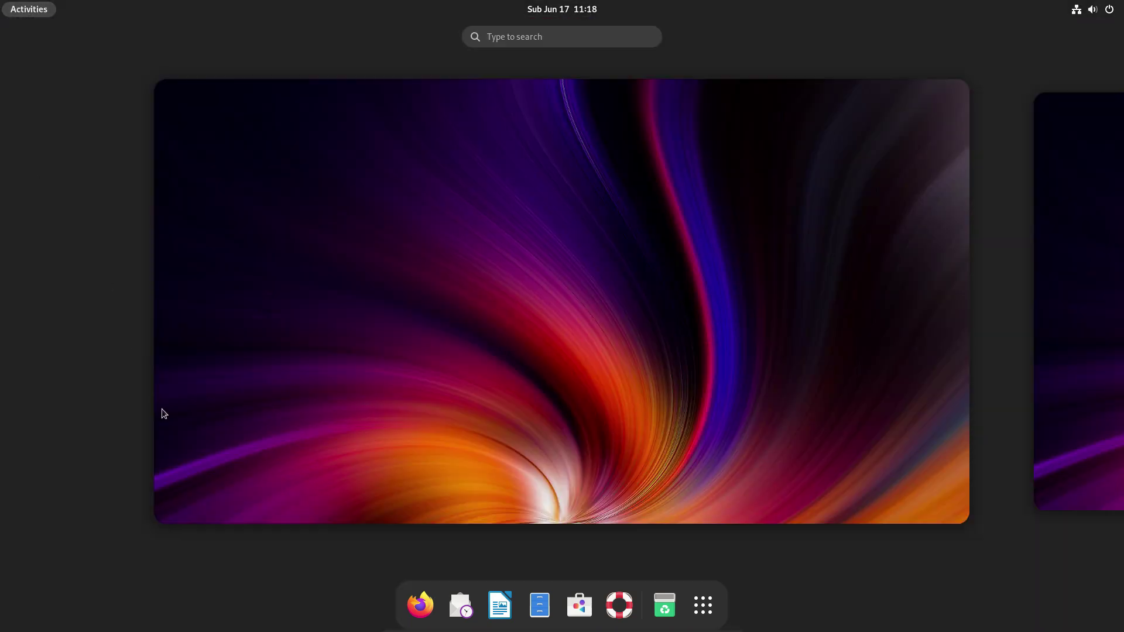
text(about)
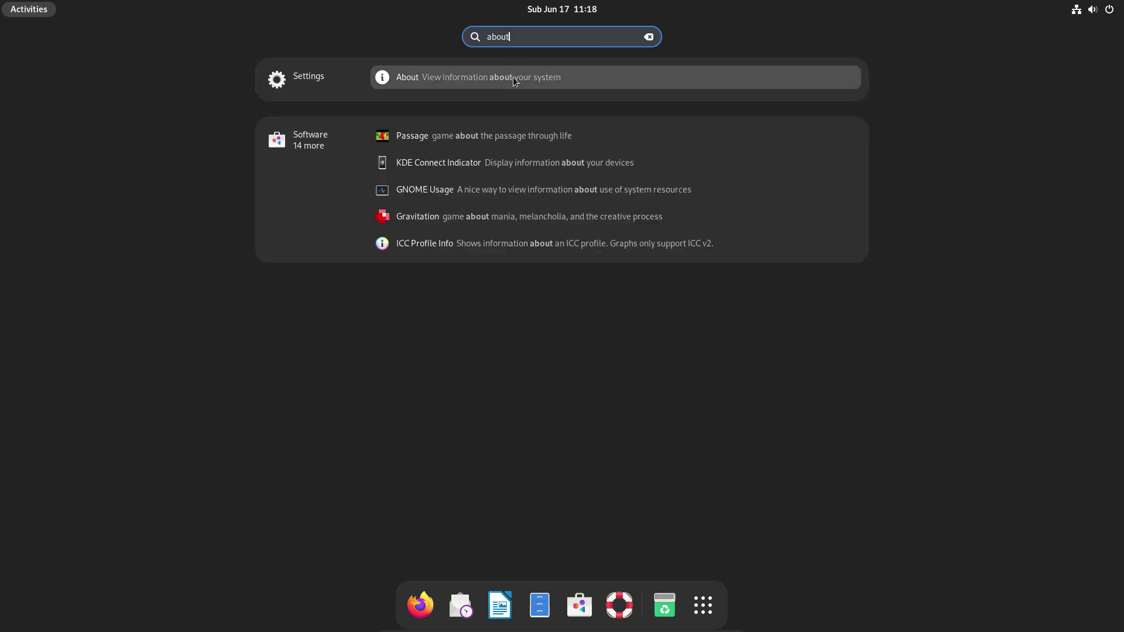
click(516, 80)
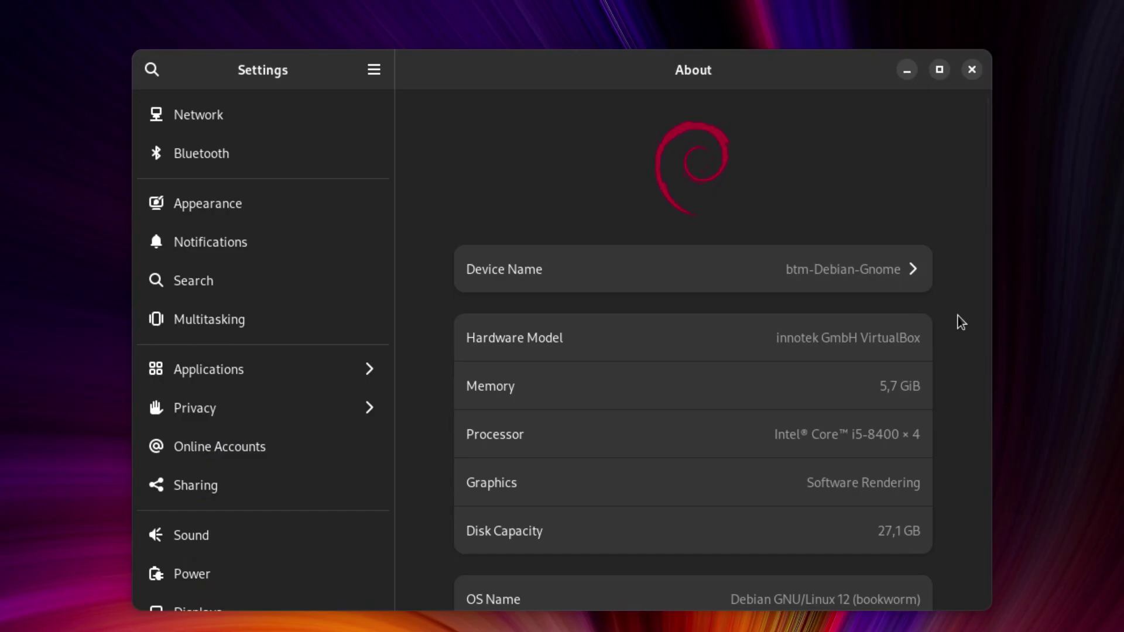
scroll(961, 322, down, 5)
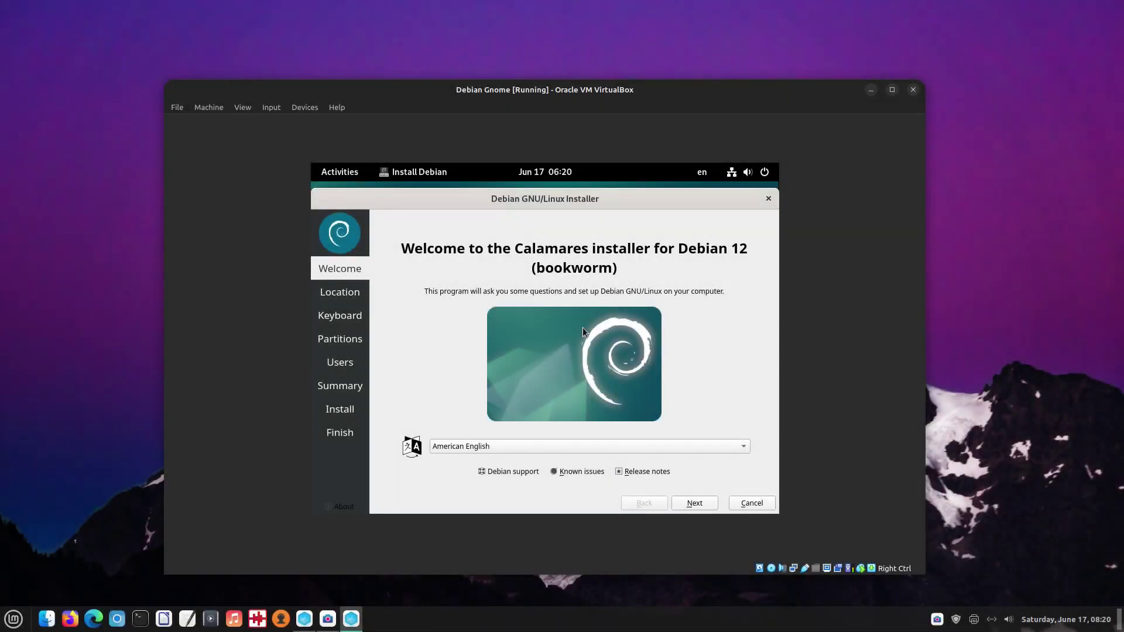
Choose the Sarajevo time zone, Bosnian keyboard layout and erase-whole-disk partitioning.
click(695, 503)
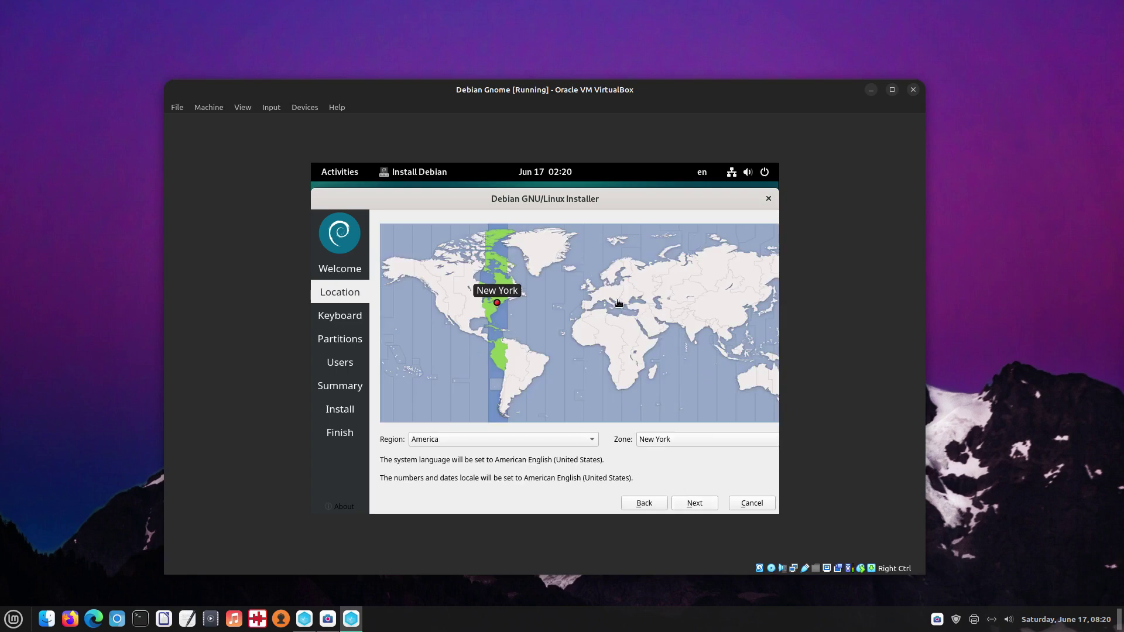
click(615, 300)
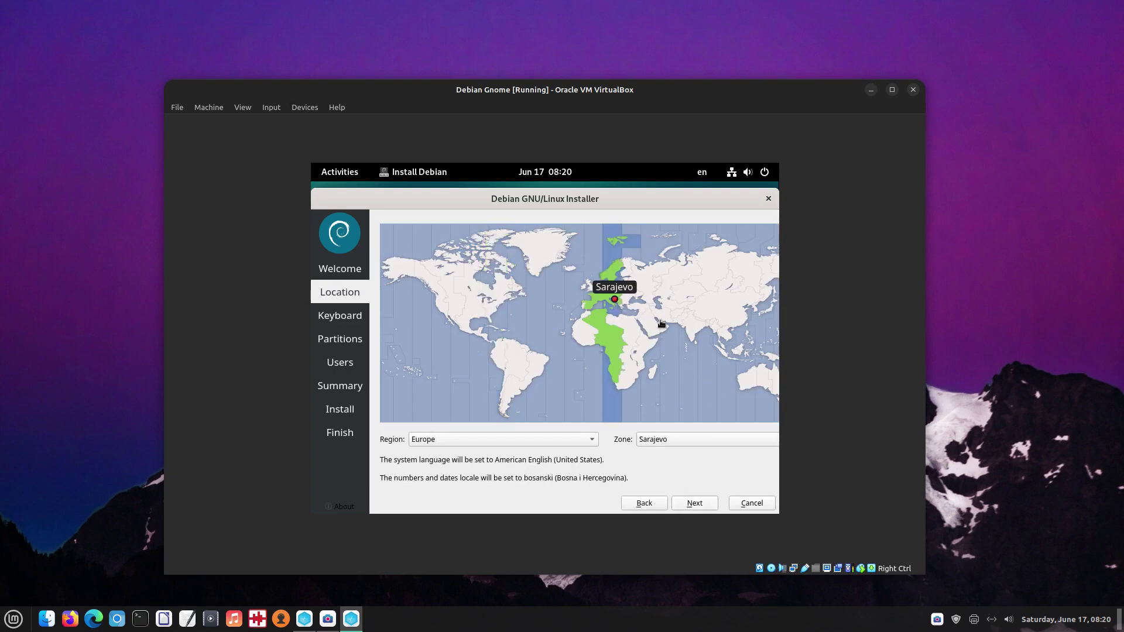
click(702, 502)
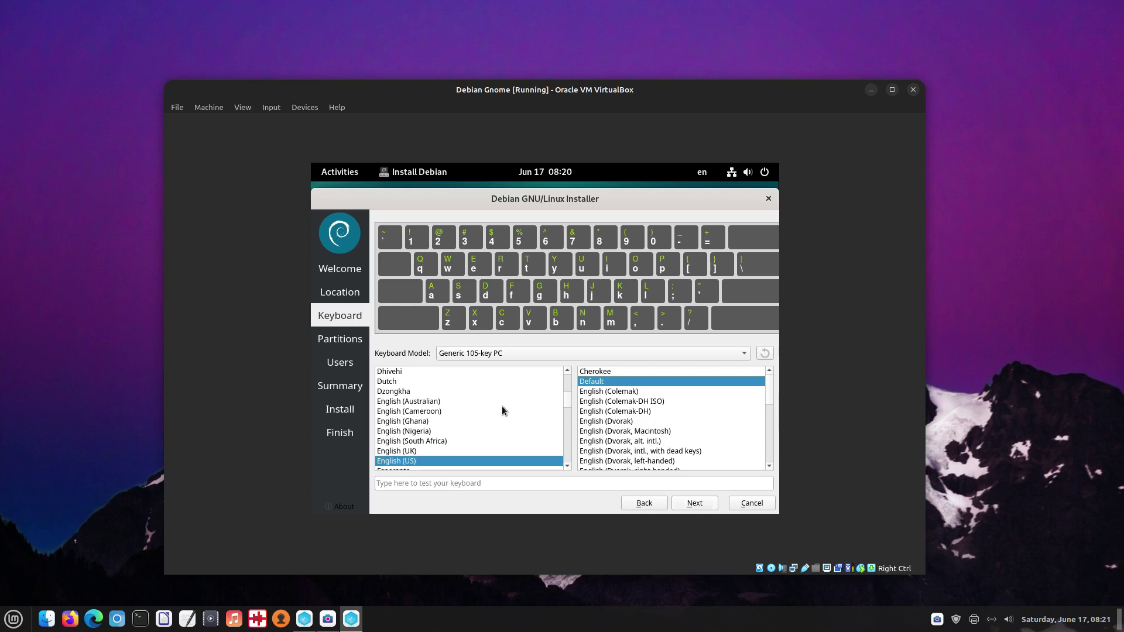
scroll(461, 409, up, 3)
click(392, 403)
click(699, 503)
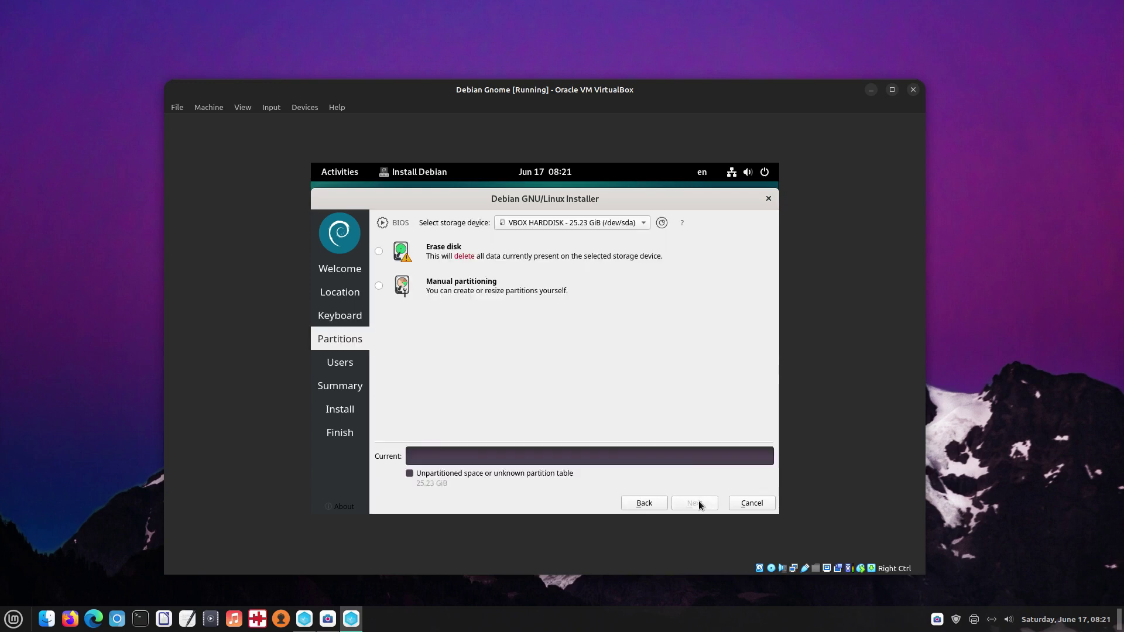
click(378, 251)
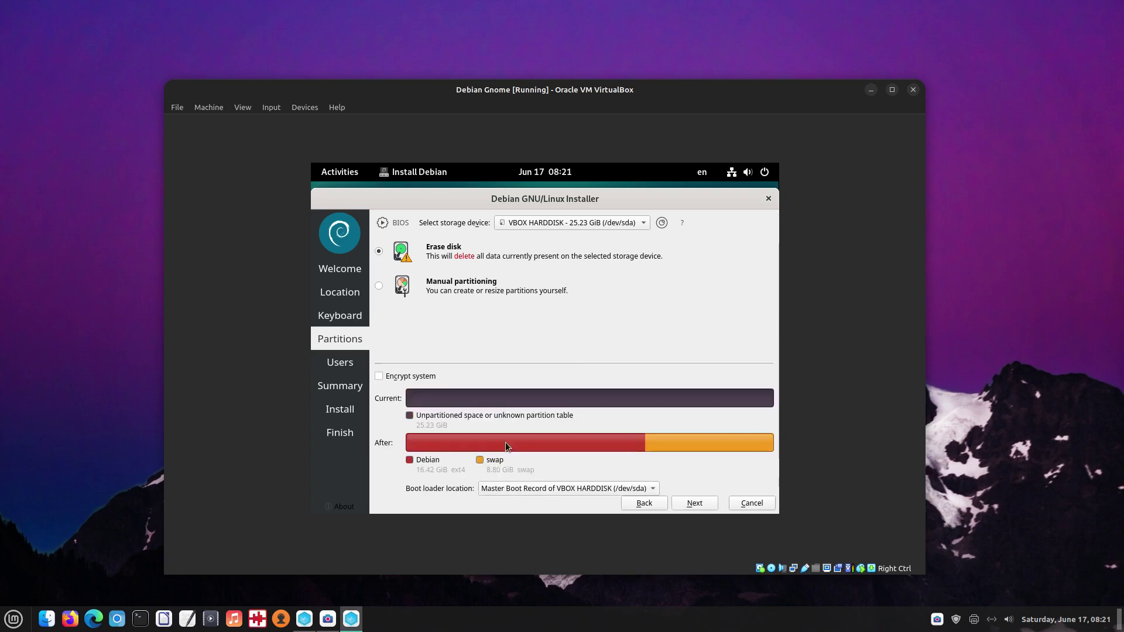
click(701, 502)
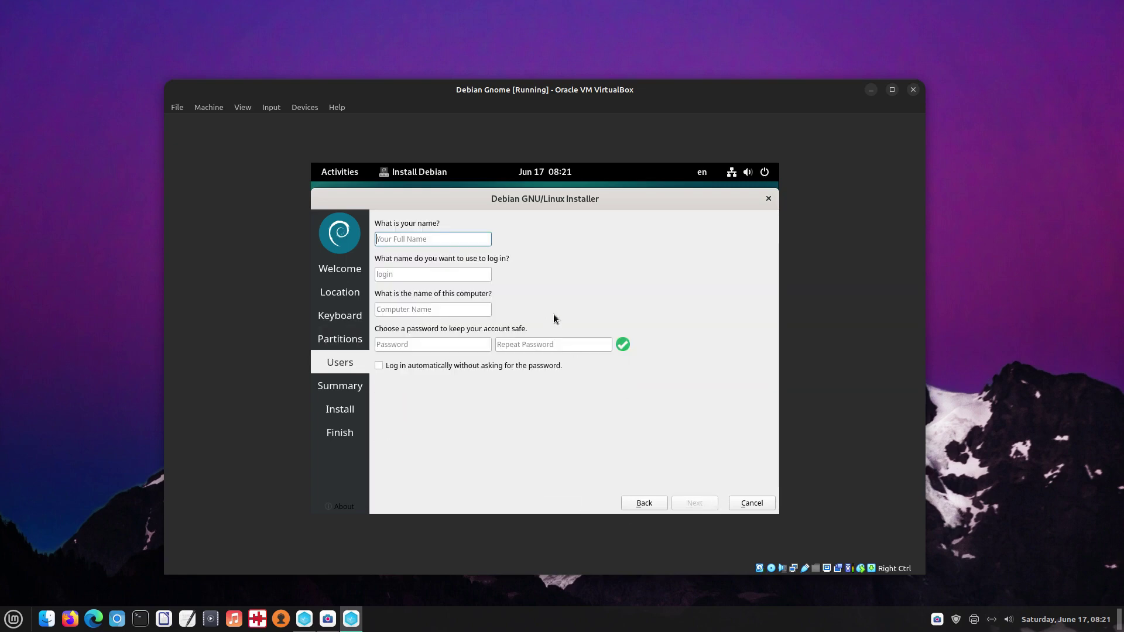
Enter the username, computer name Debian-Gnome and a confirmed password, then start installing.
text(btm)
click(441, 306)
key(BackSpace)
key(BackSpace)
key(BackSpace)
key(BackSpace)
key(BackSpace)
key(BackSpace)
key(BackSpace)
key(BackSpace)
key(BackSpace)
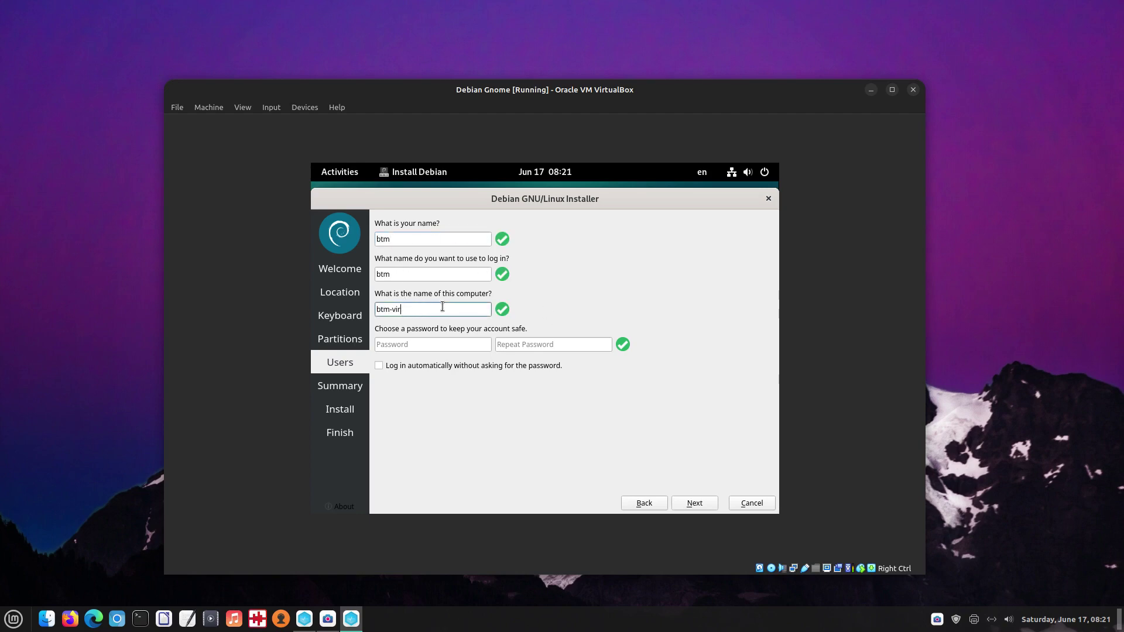
text(Debian-Gnome)
click(433, 345)
text(1234)
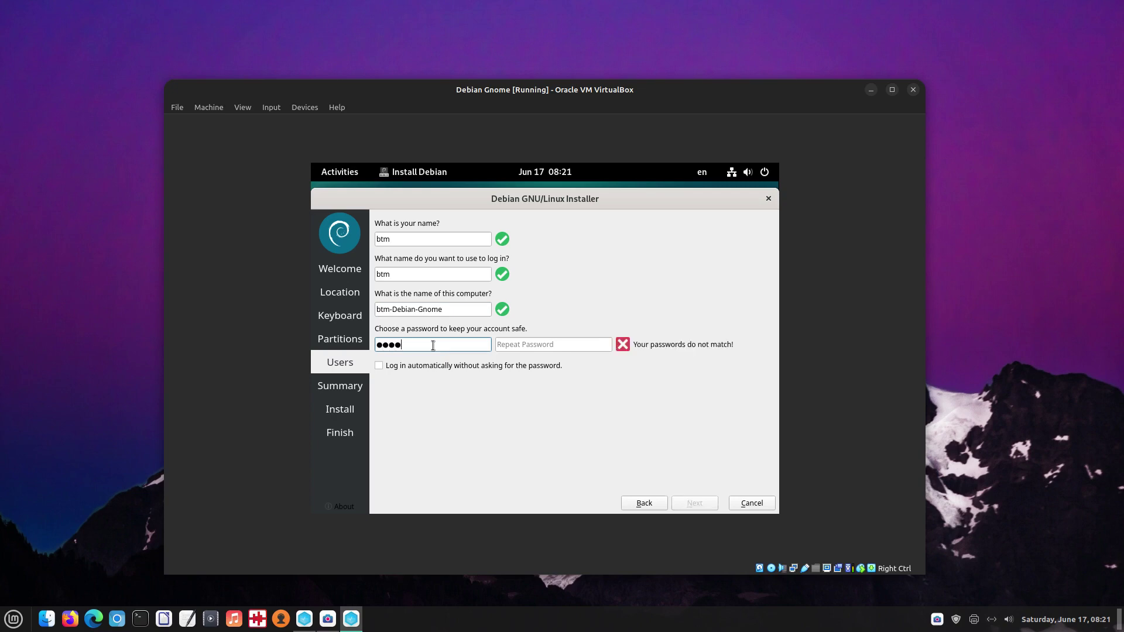
click(506, 345)
text(123)
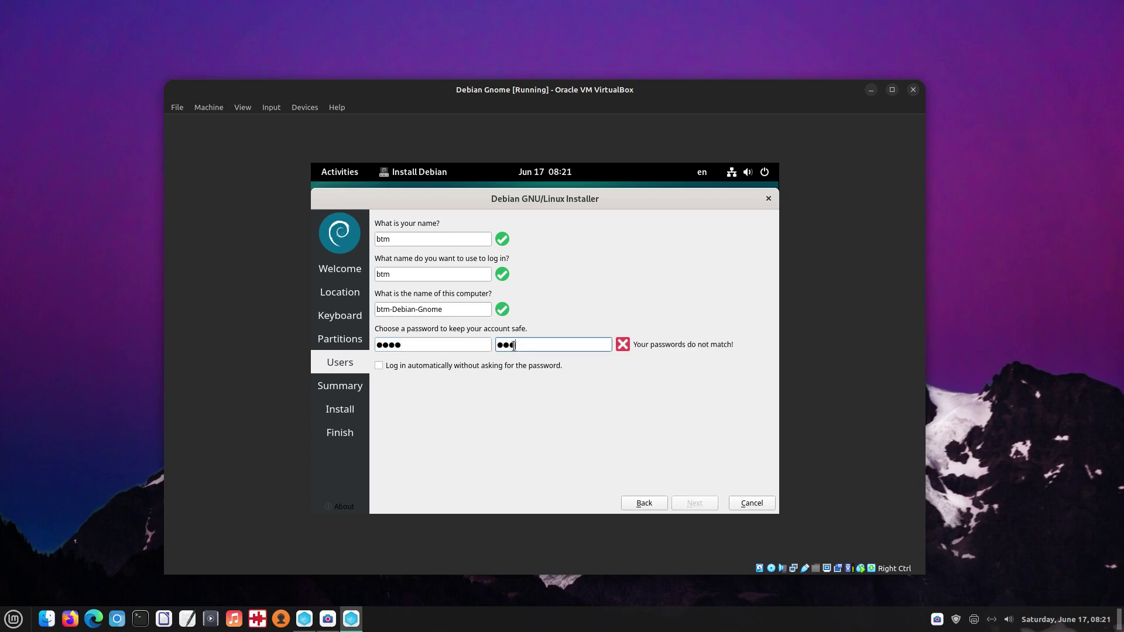
text(4)
click(695, 503)
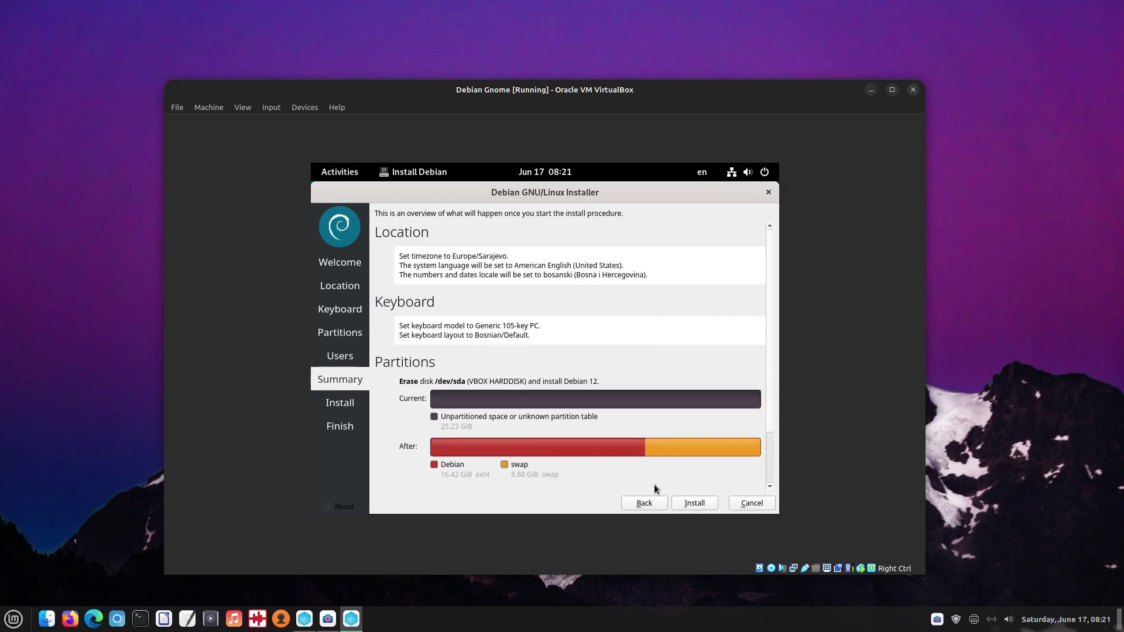
click(693, 503)
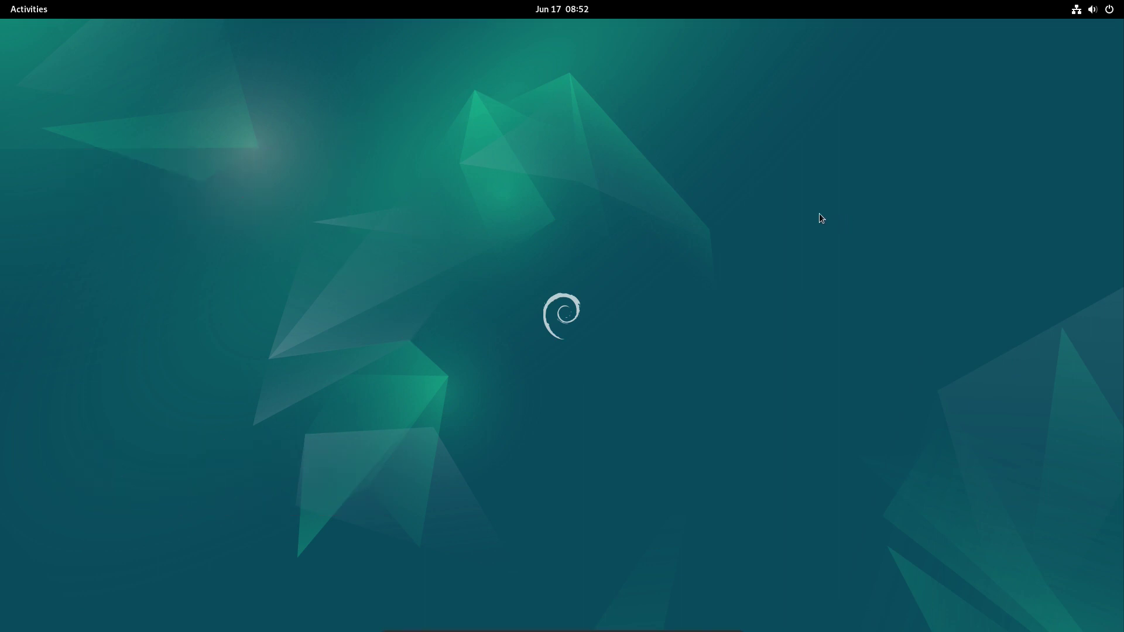
Search 'about' in the overview and open Settings' About page for the new install.
mouse_move(2, 2)
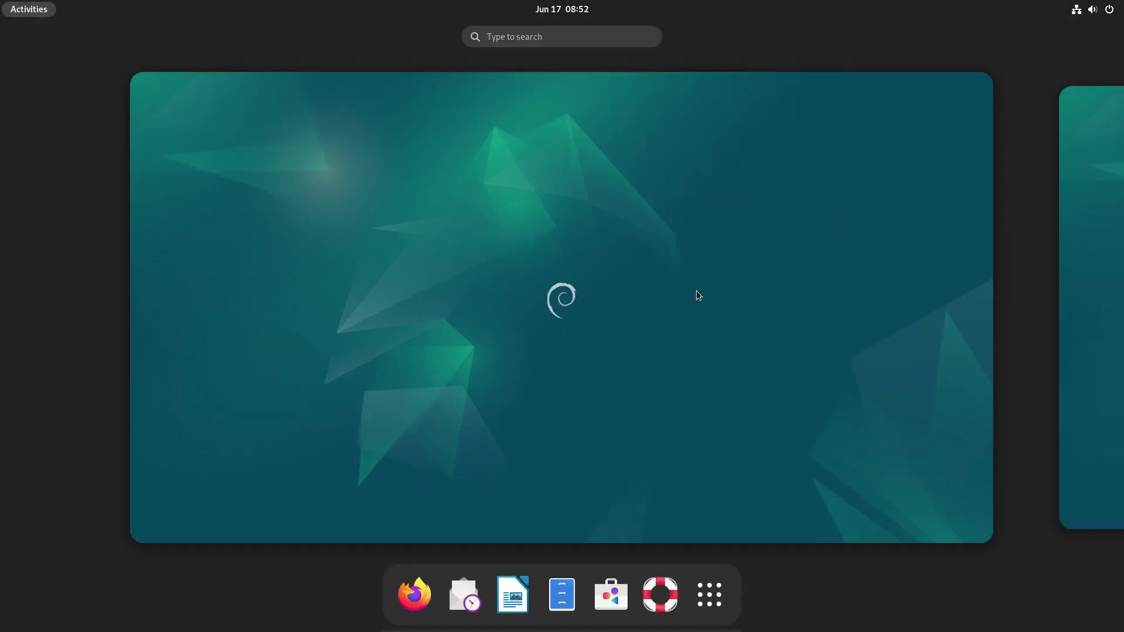
text(about)
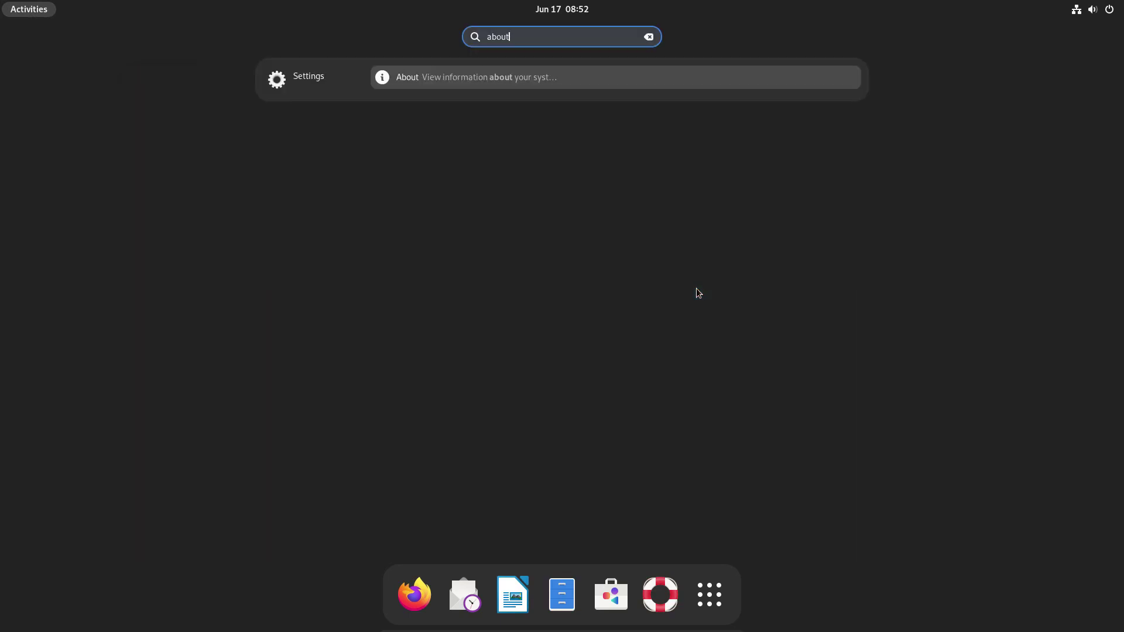
click(530, 77)
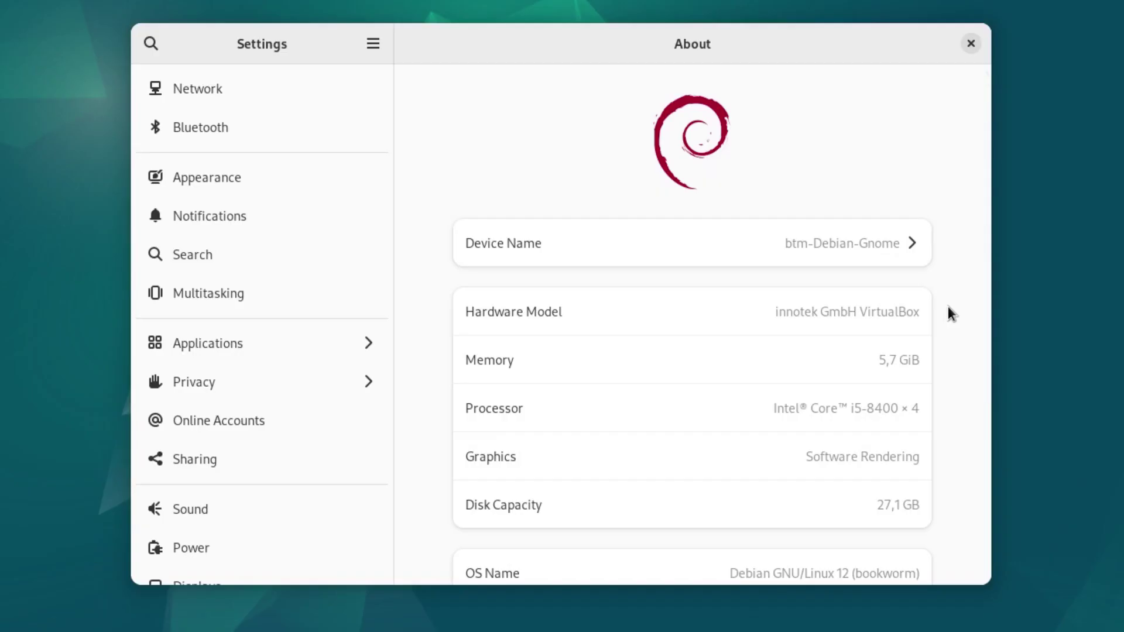
scroll(947, 307, down, 5)
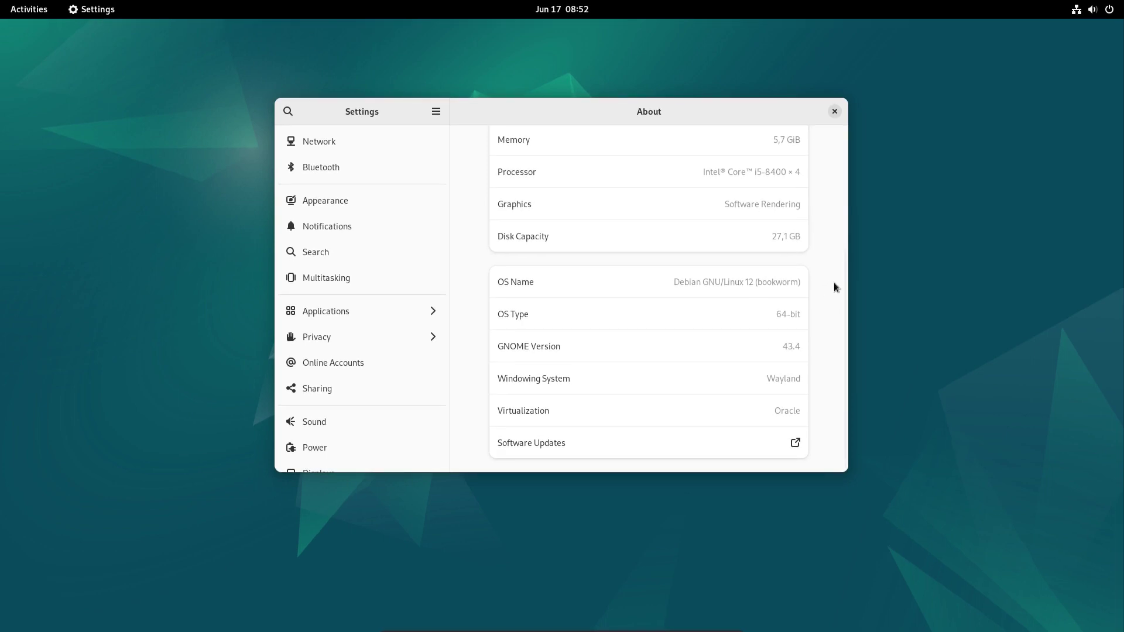
scroll(834, 282, up, 5)
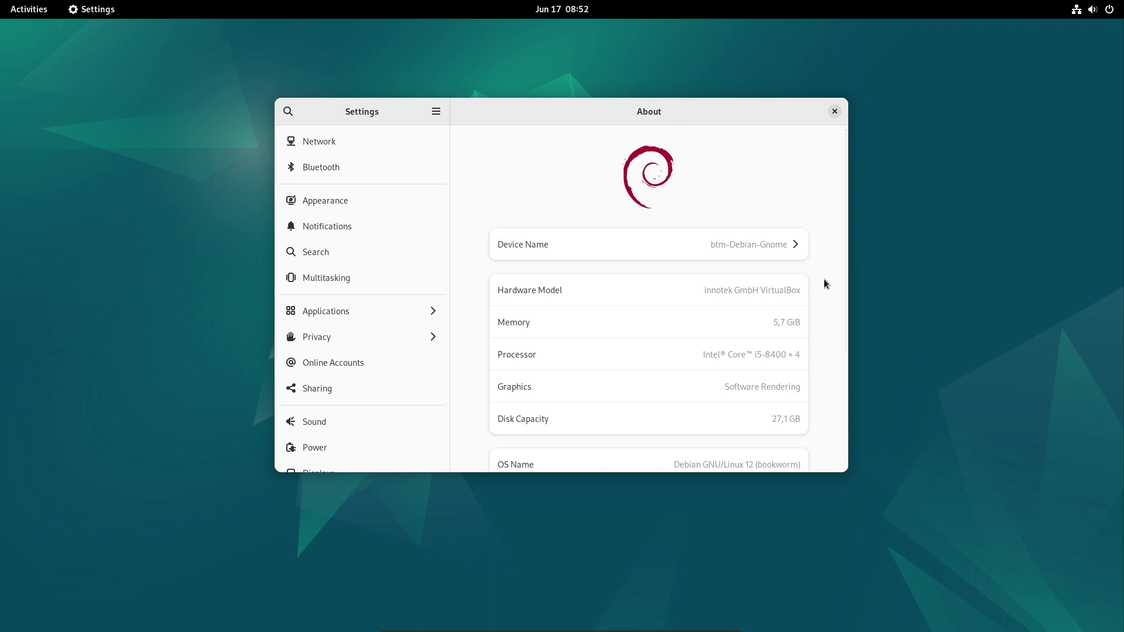
Close Settings, open Files centred on screen, and view its About dialog (version 43.2).
click(835, 112)
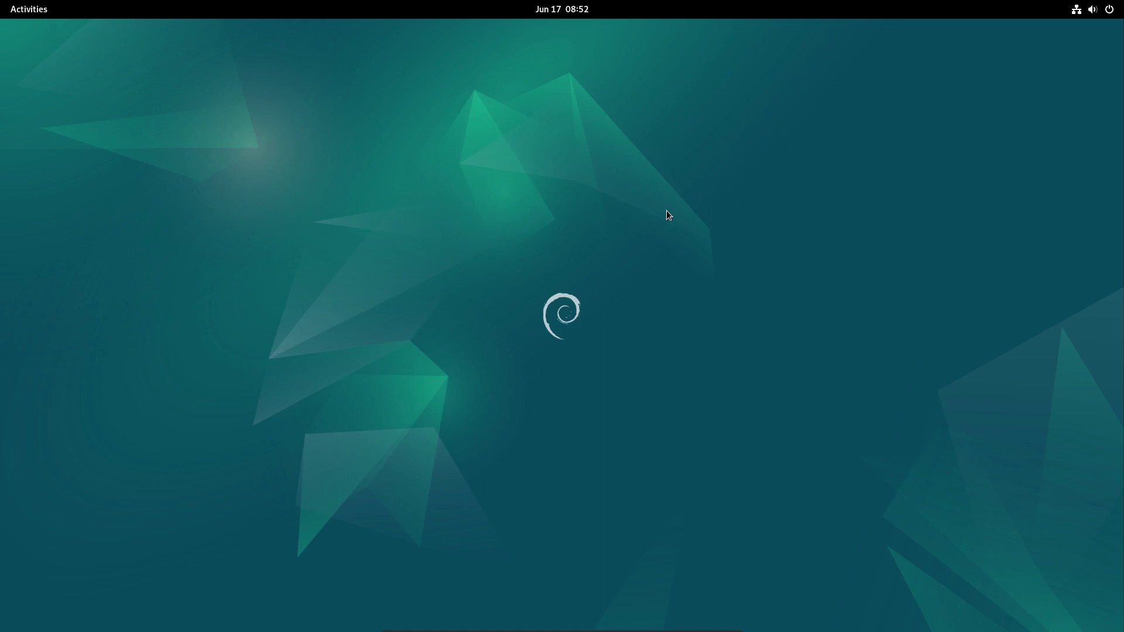
key(super)
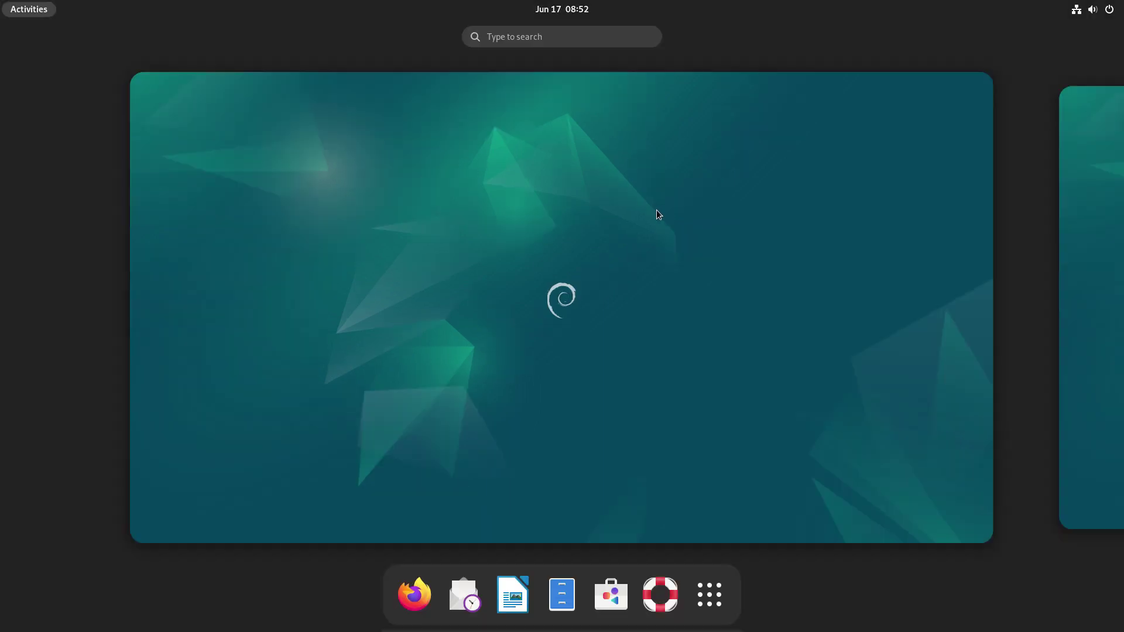
click(562, 594)
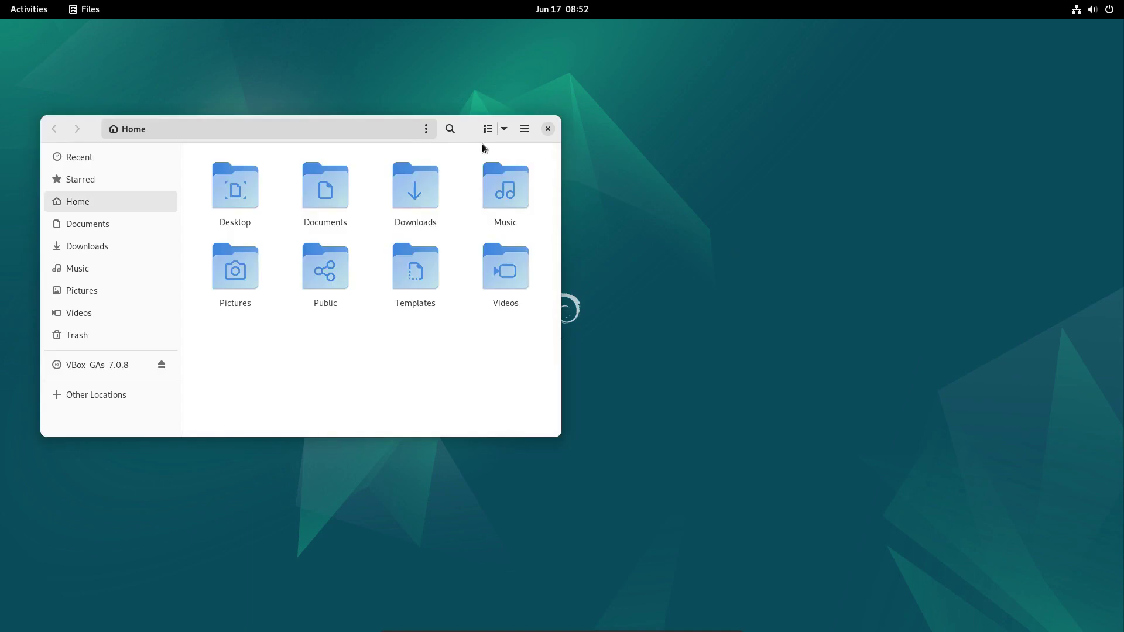
drag(471, 131, 733, 145)
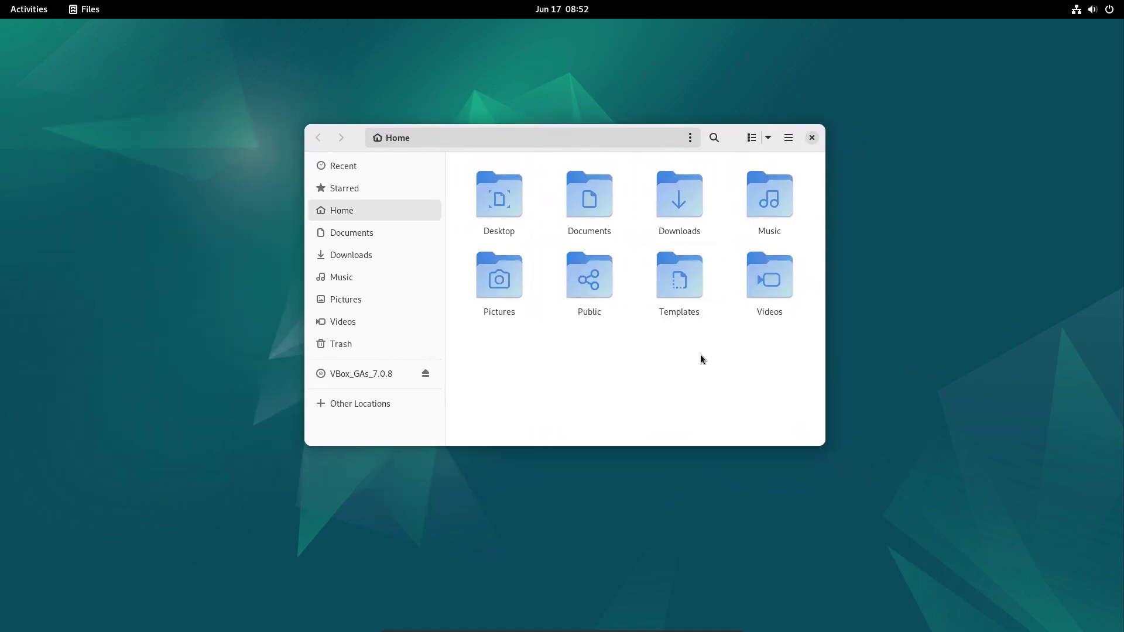
click(787, 140)
click(781, 367)
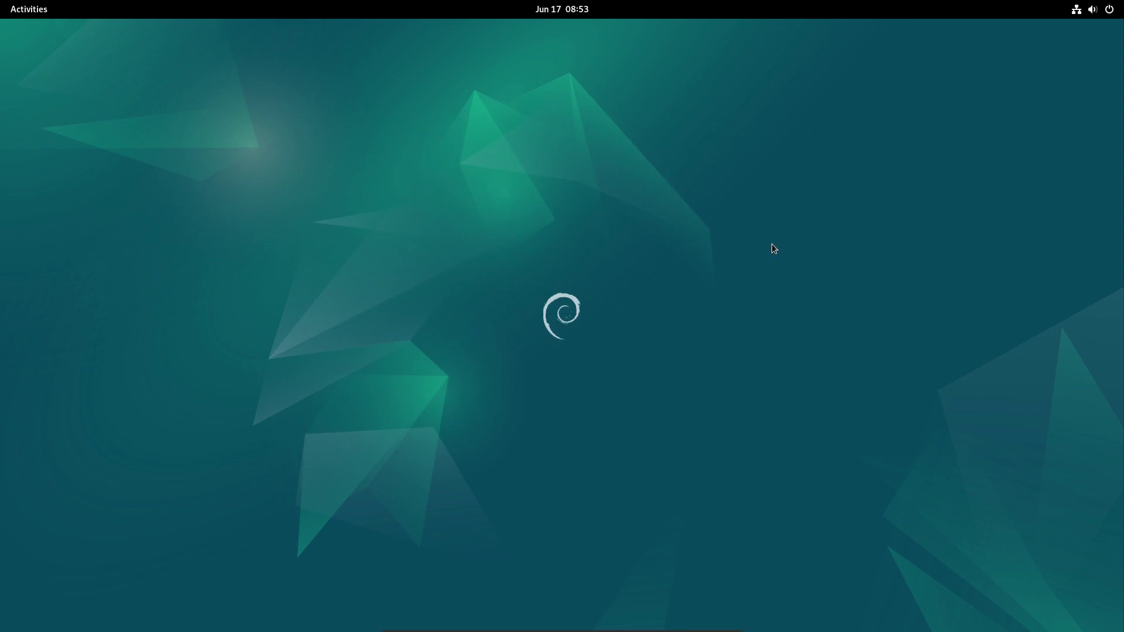
In the overview, flip between the first and second workspaces and show the app grid.
click(32, 8)
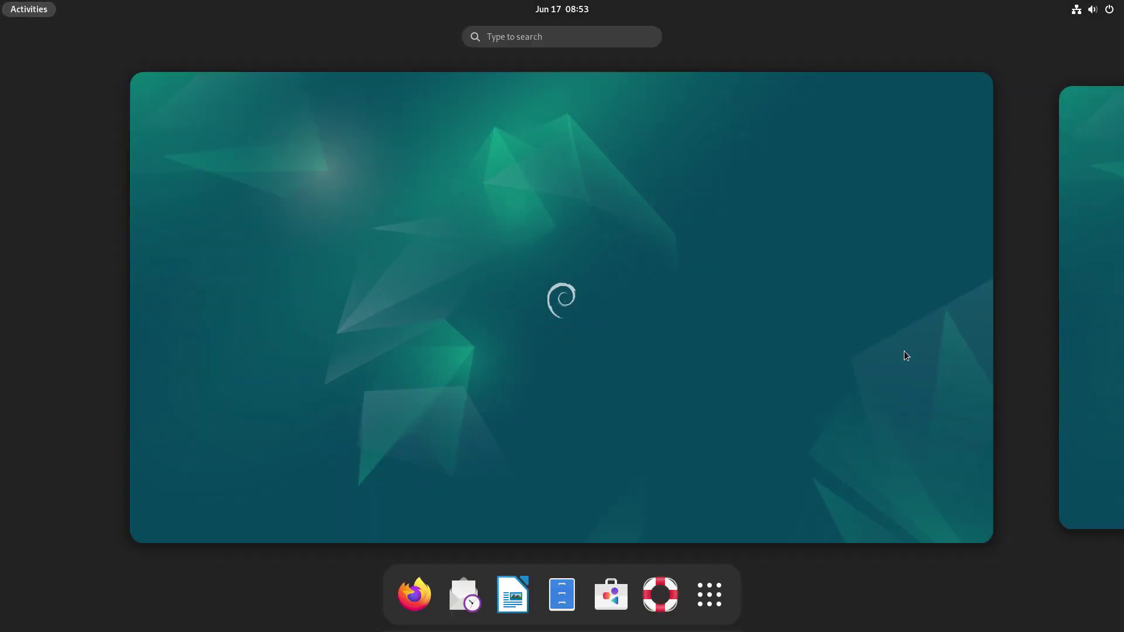
click(1091, 322)
click(50, 243)
click(709, 594)
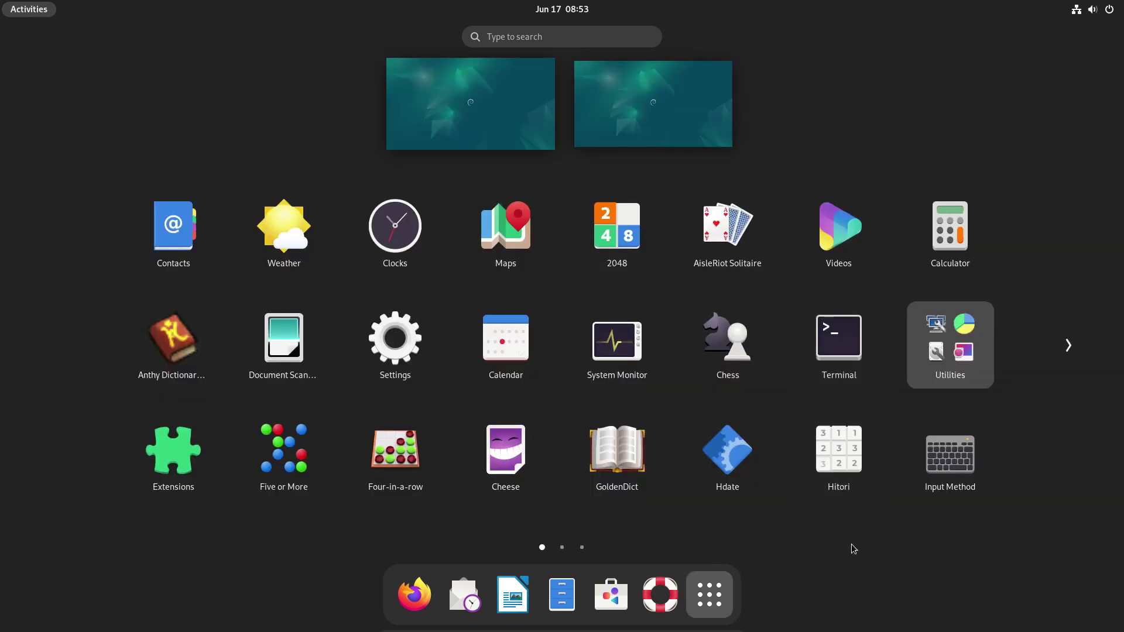
key(super+Page_Down)
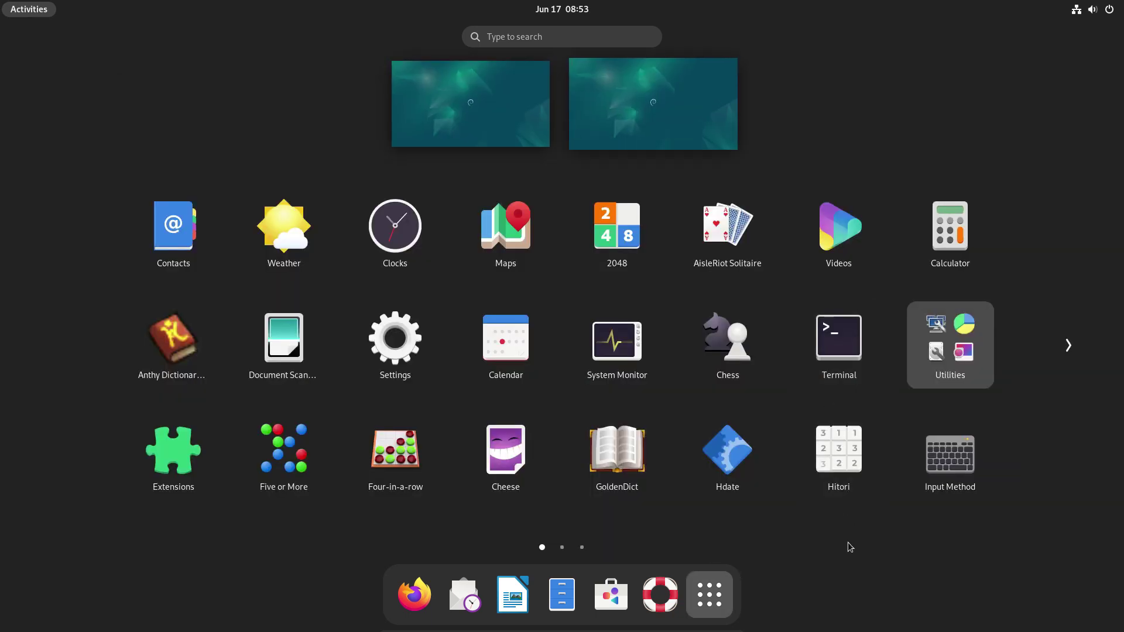
Page through all three app-grid pages, return to page 1, and close the overview.
click(1067, 345)
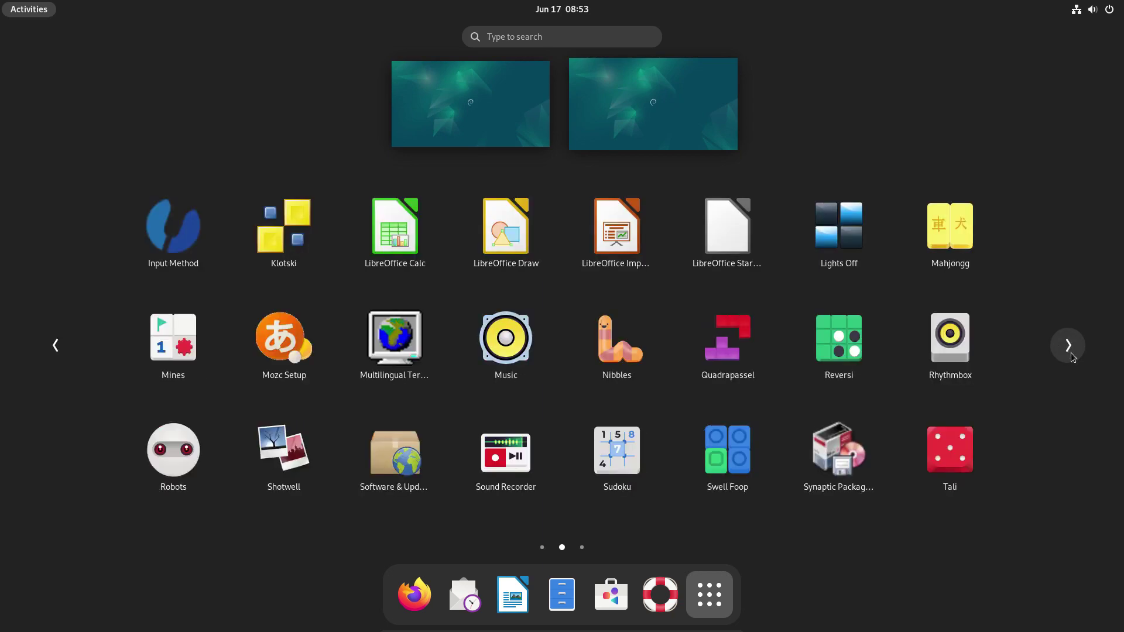
click(1068, 347)
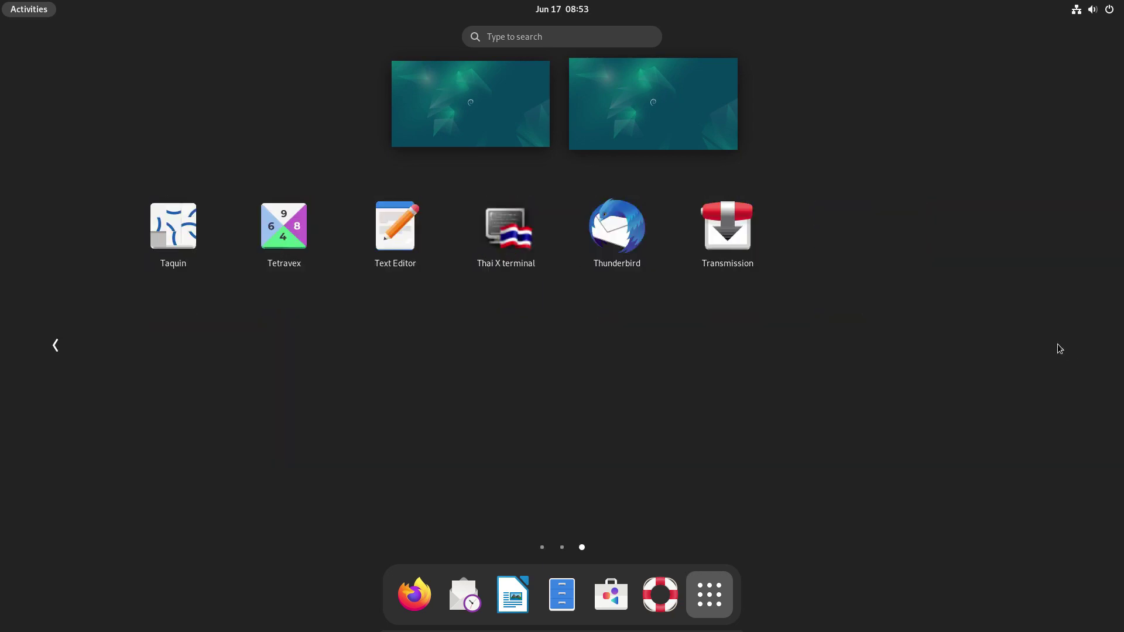
click(57, 349)
click(57, 350)
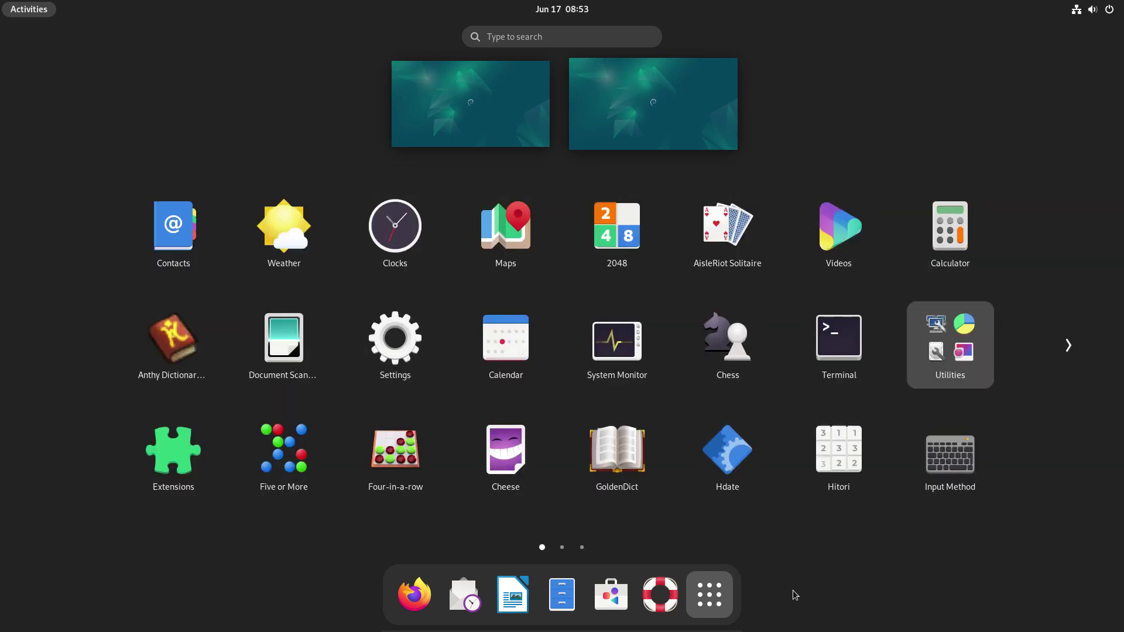
click(864, 575)
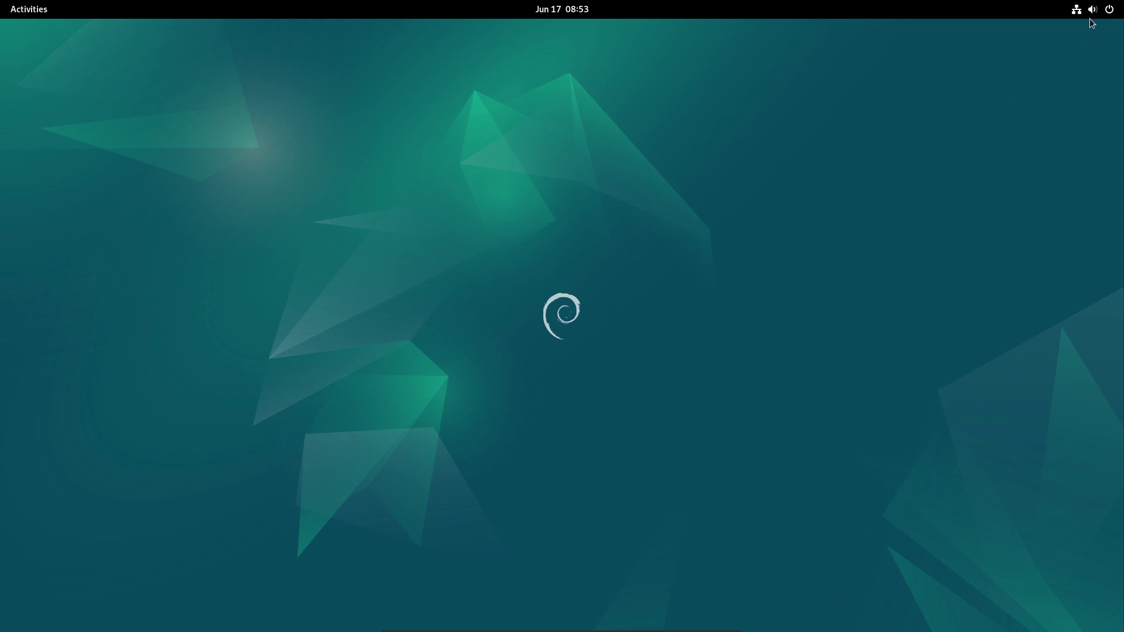
click(1091, 10)
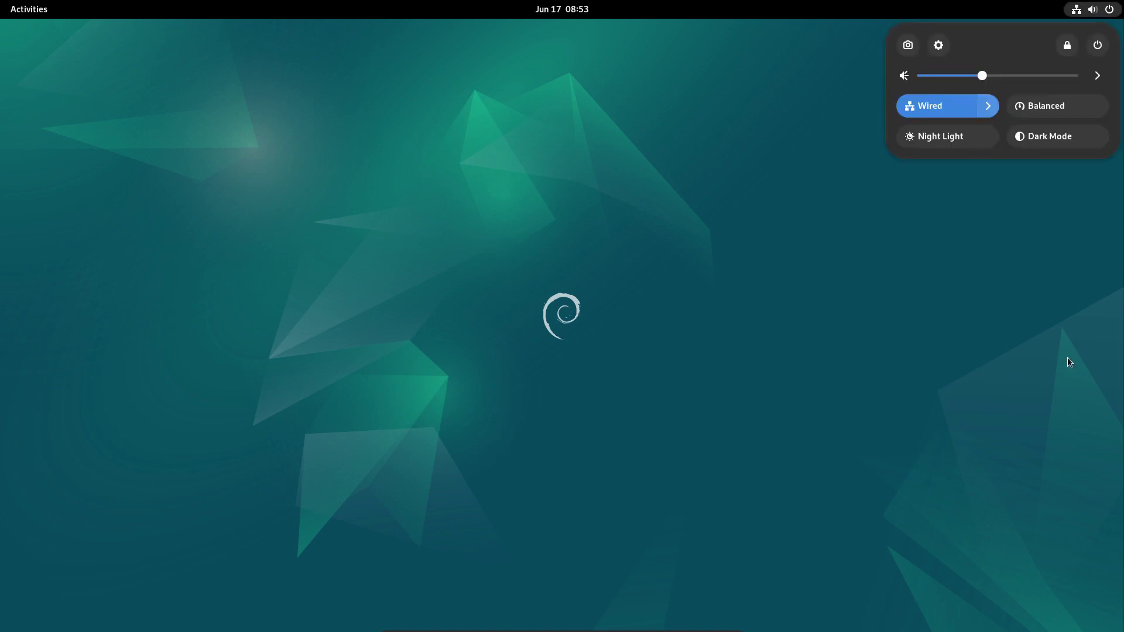
key(Up)
key(Up)
key(Return)
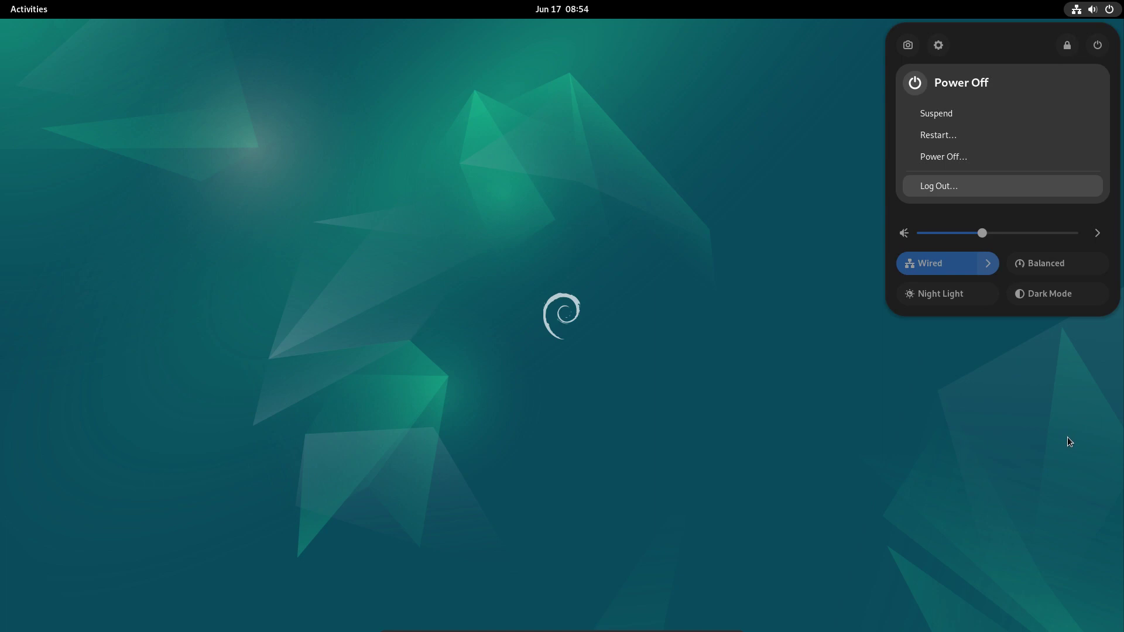
key(Escape)
key(Escape)
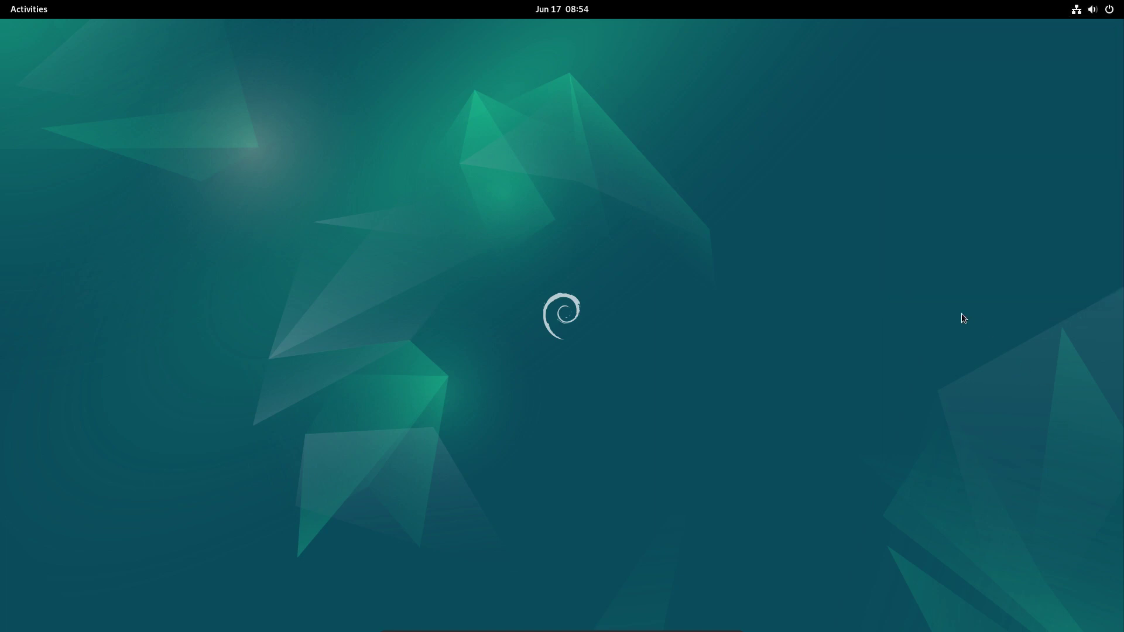
key(Left)
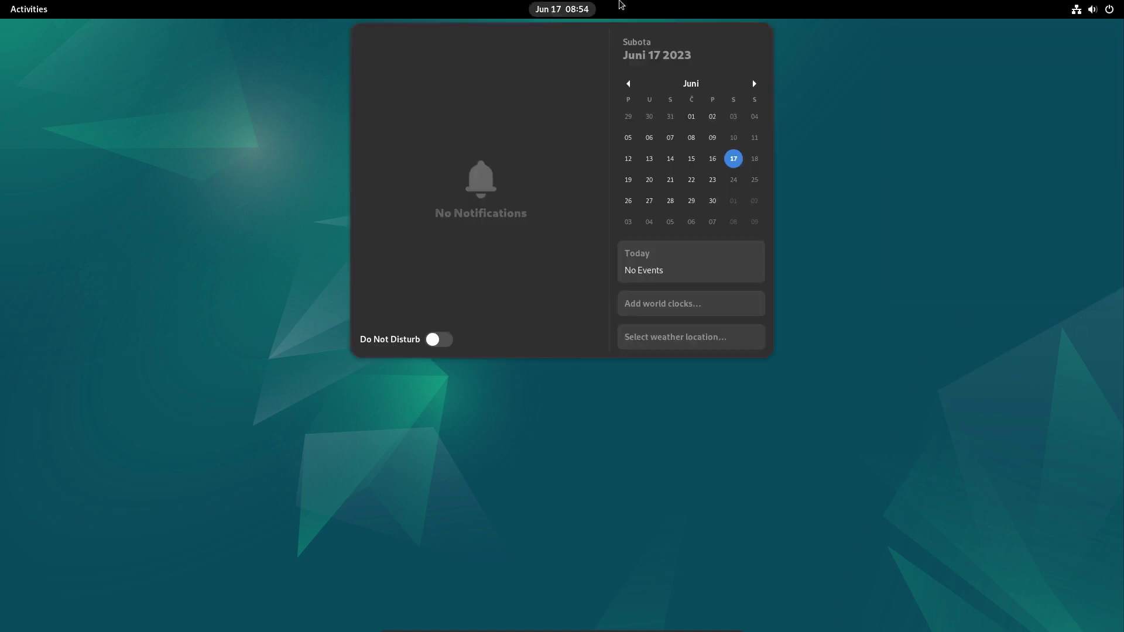
key(Return)
key(Escape)
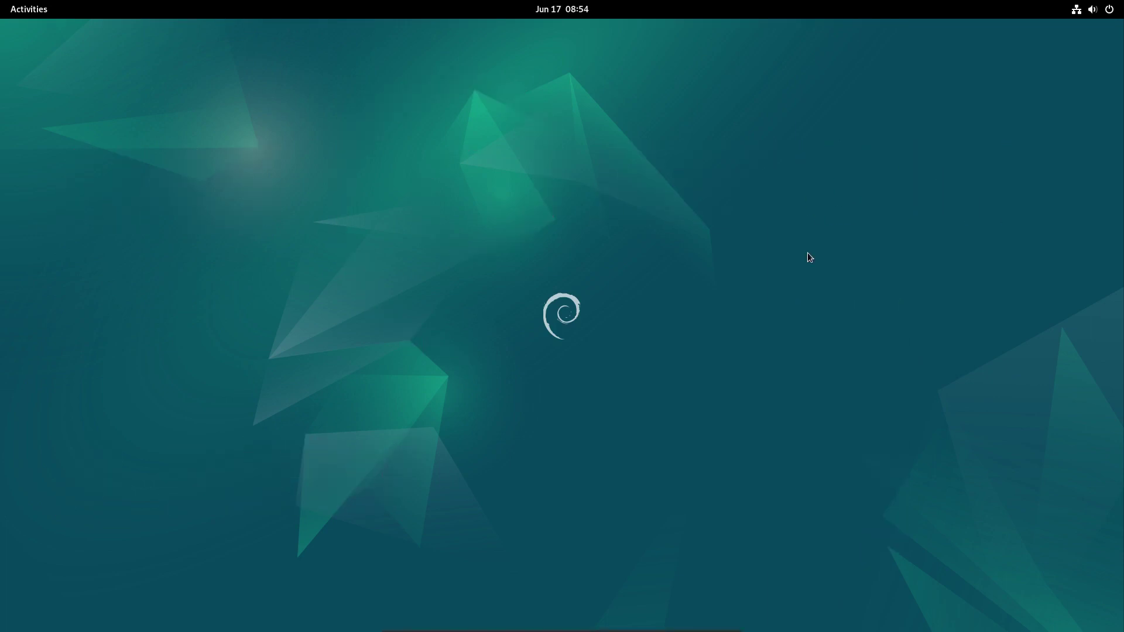
Launch Software, check its About dialog, then download System Updates and Thunderbird 102.12.0.
key(super)
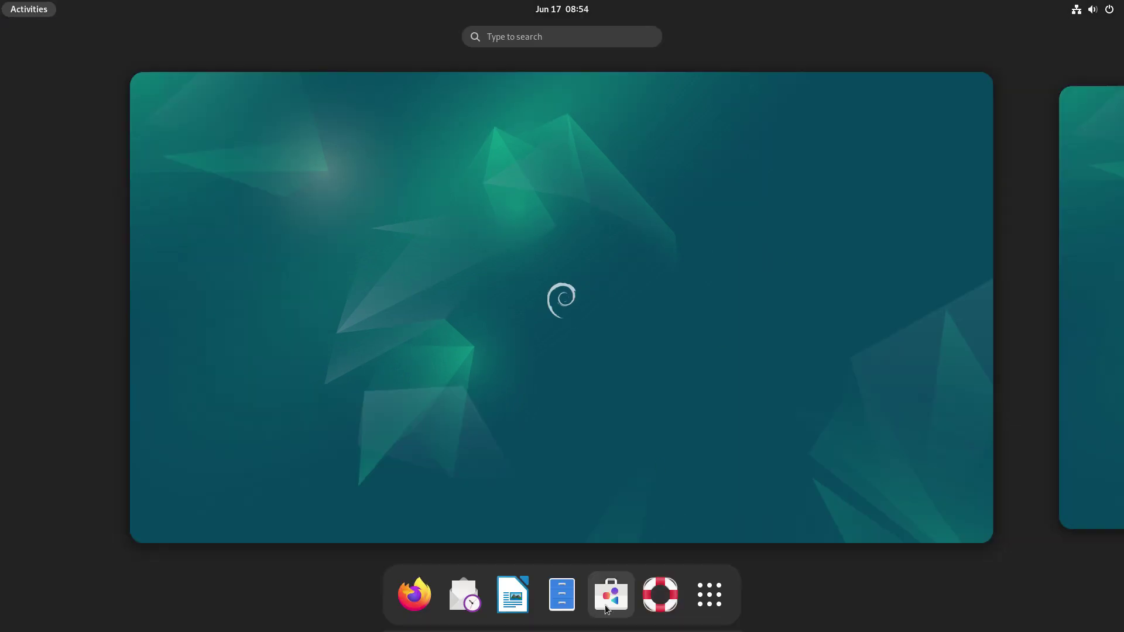
click(609, 595)
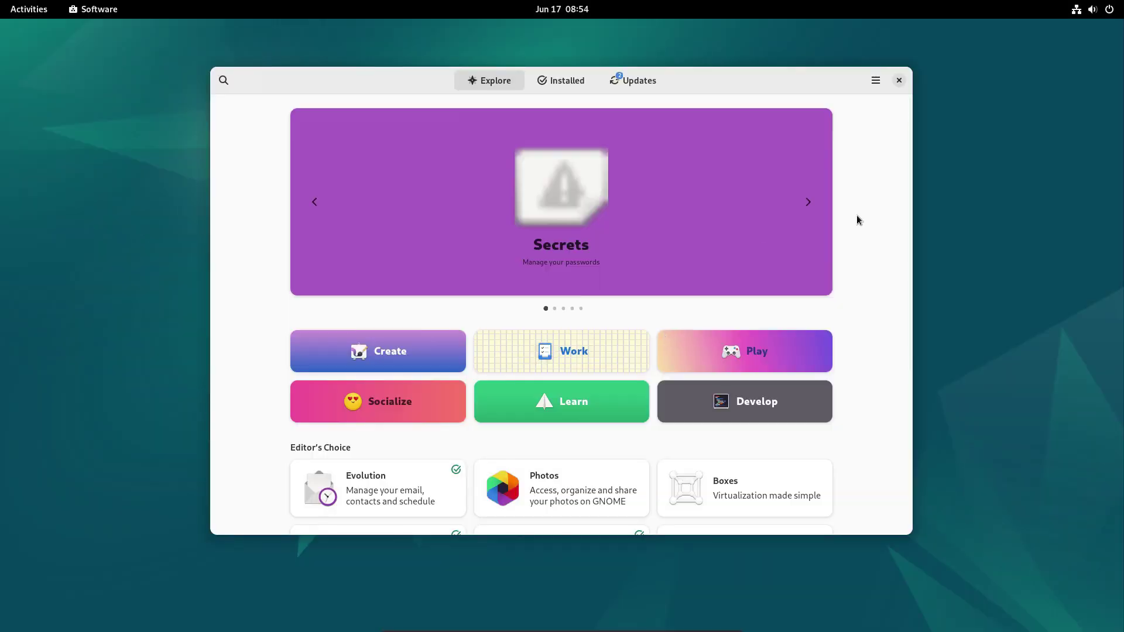
scroll(855, 215, down, 3)
scroll(860, 292, down, 2)
scroll(858, 351, up, 5)
click(875, 81)
click(876, 146)
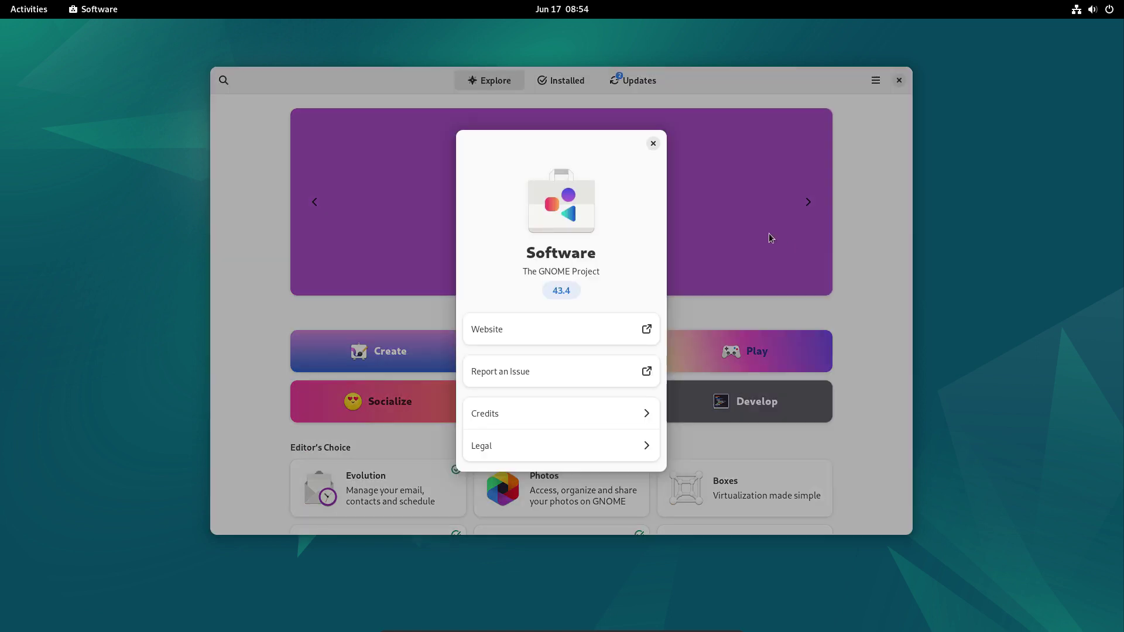
click(653, 143)
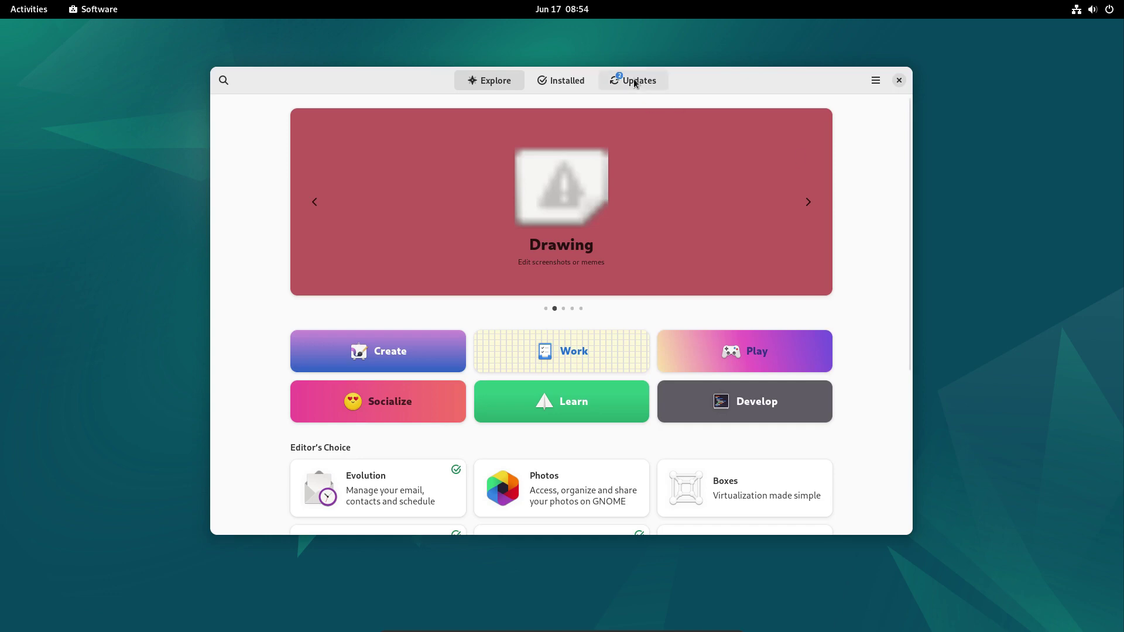
key(alt+3)
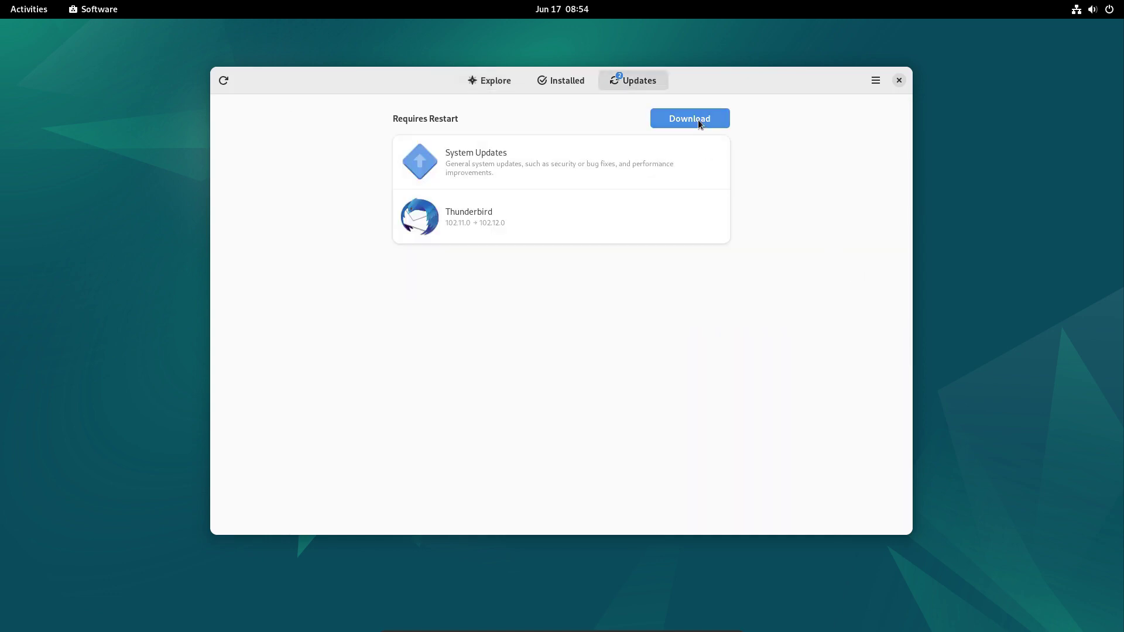
click(697, 119)
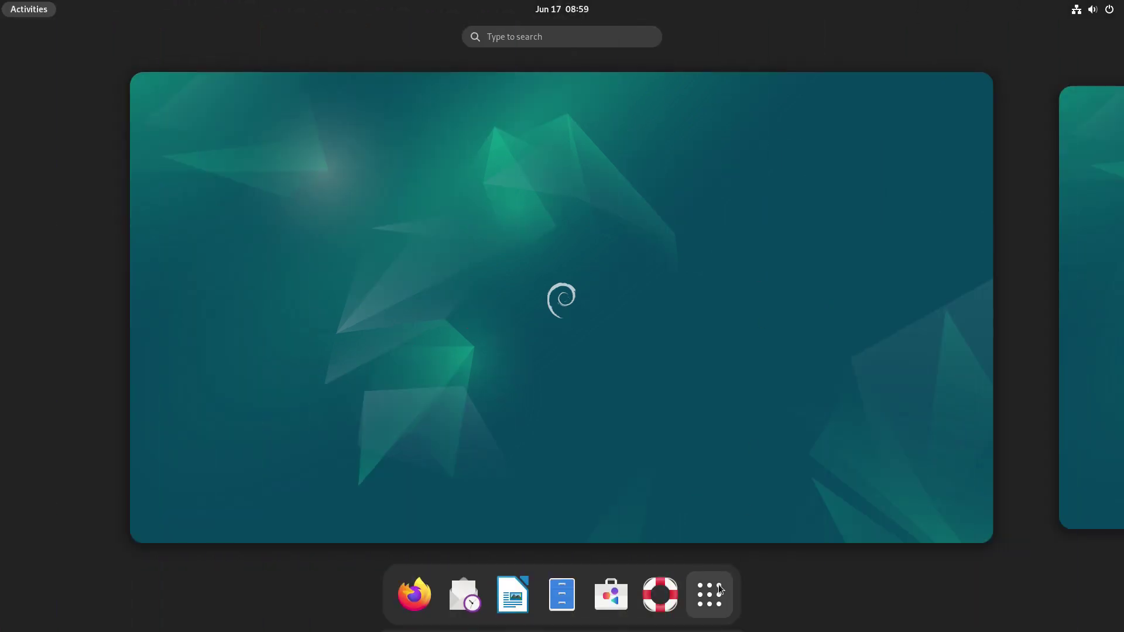
Show the grid of all installed applications from the dash.
click(718, 584)
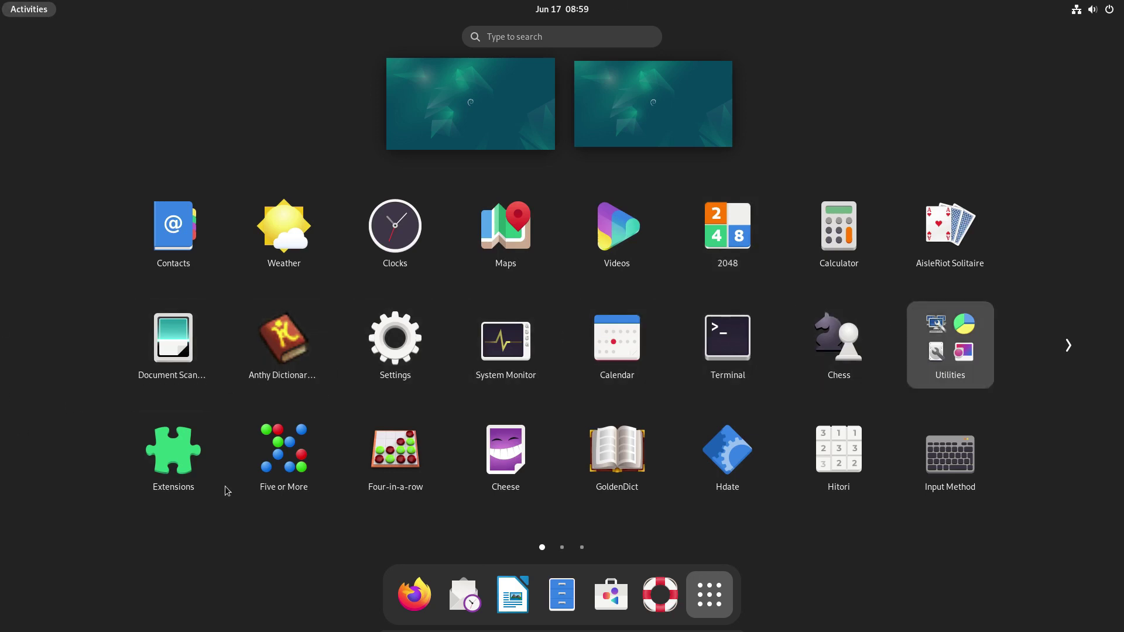
Page forward to the second and last pages of the app grid.
click(1069, 345)
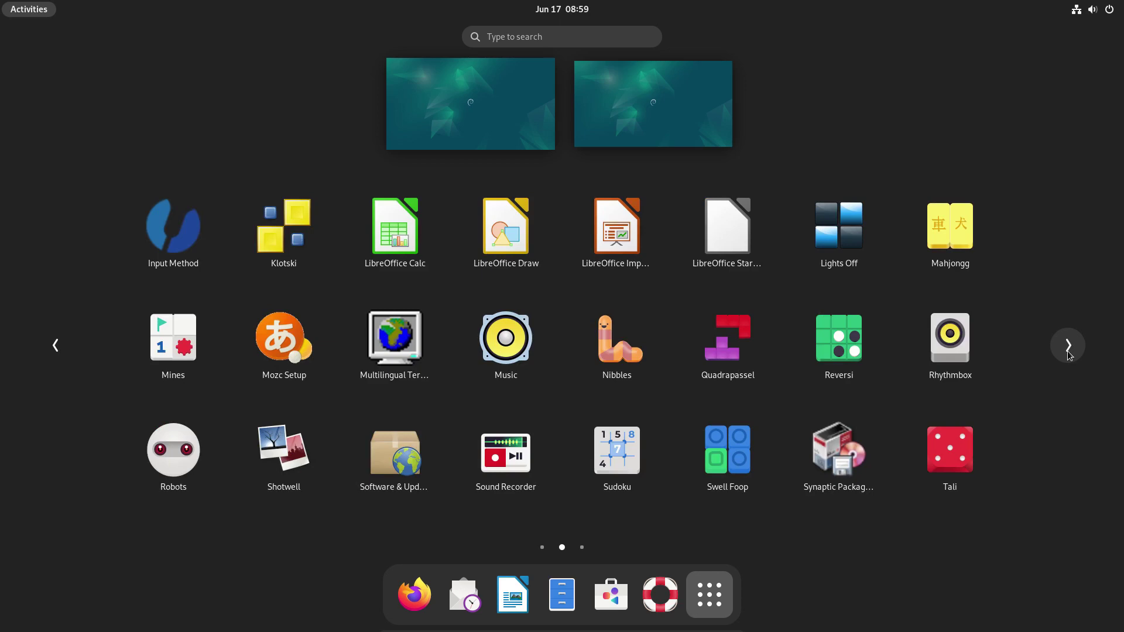
click(1068, 352)
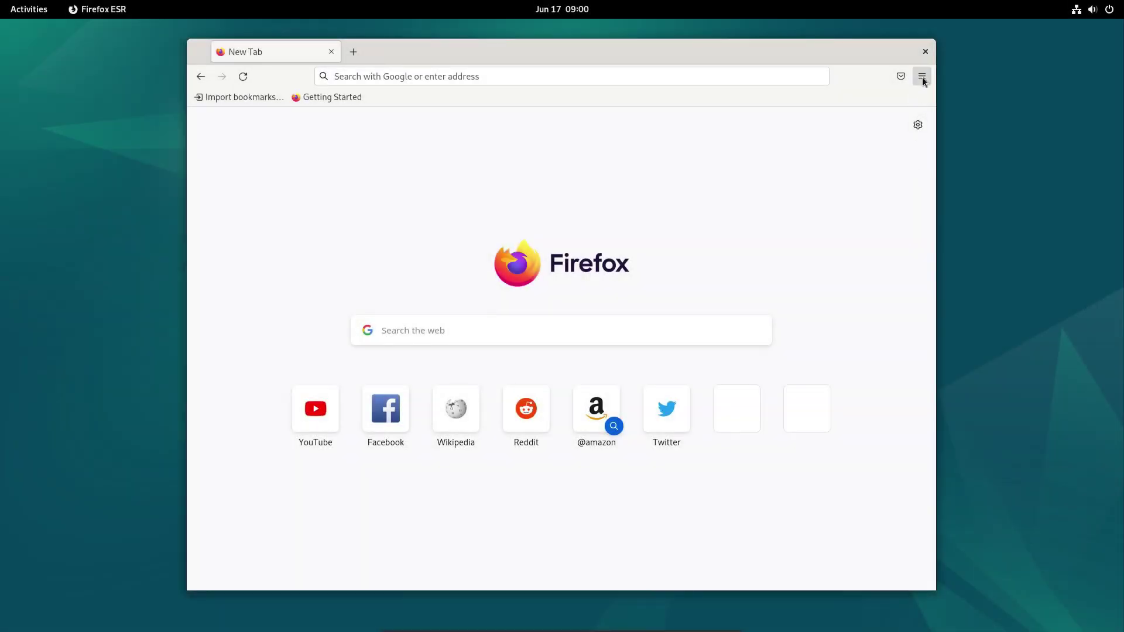
Confirm Firefox is version 102.12.0esr via Help > About Firefox, then close the browser.
click(922, 81)
click(840, 439)
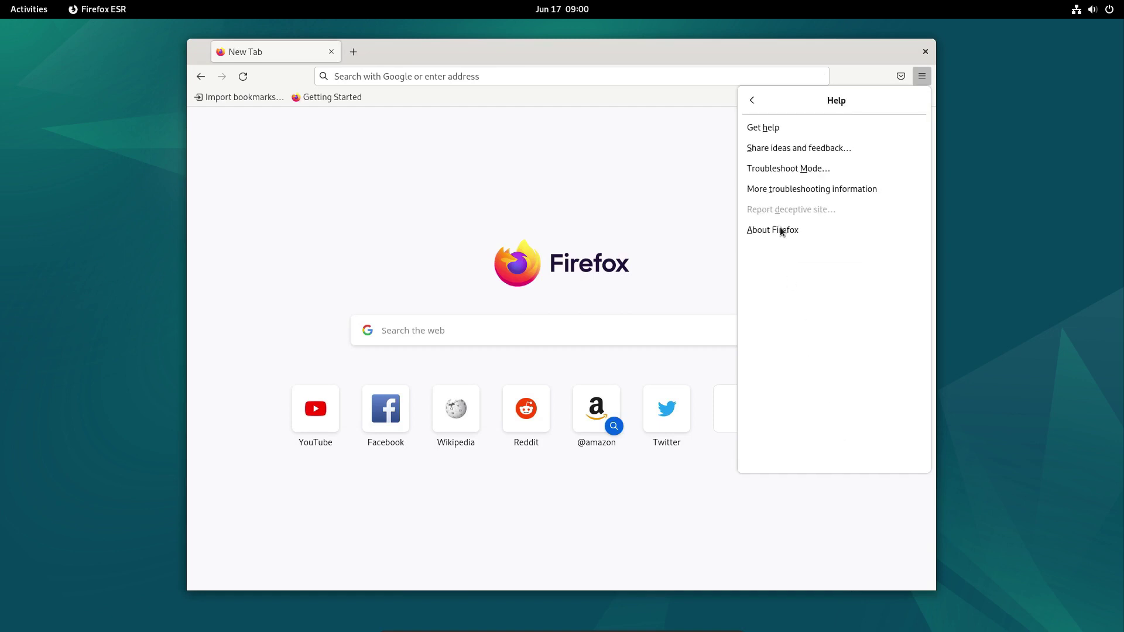
click(783, 232)
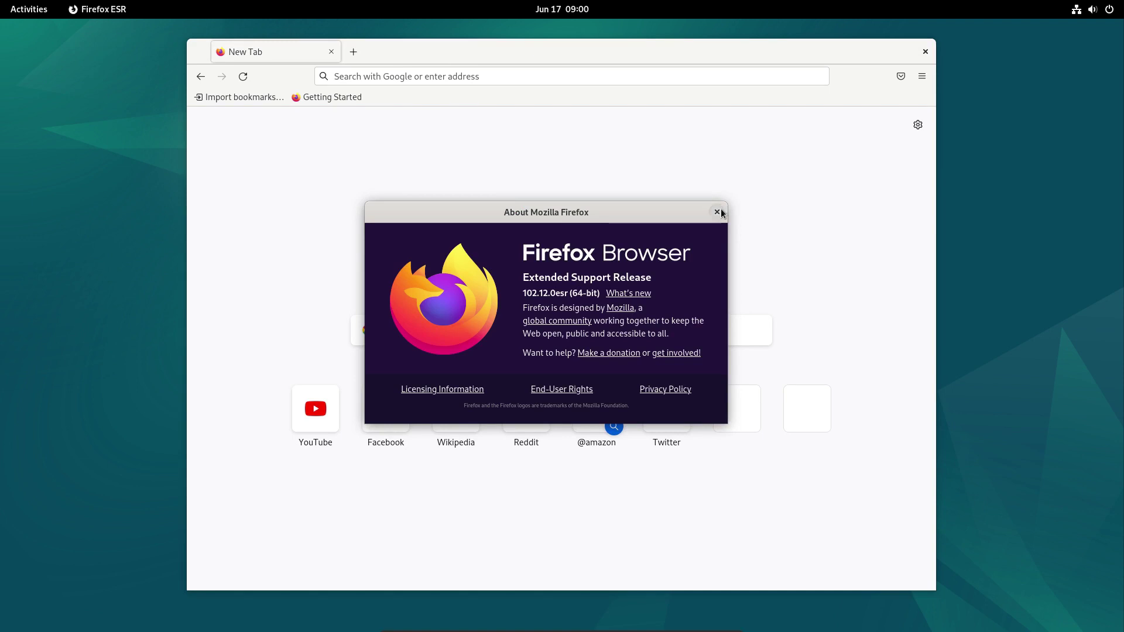
click(716, 212)
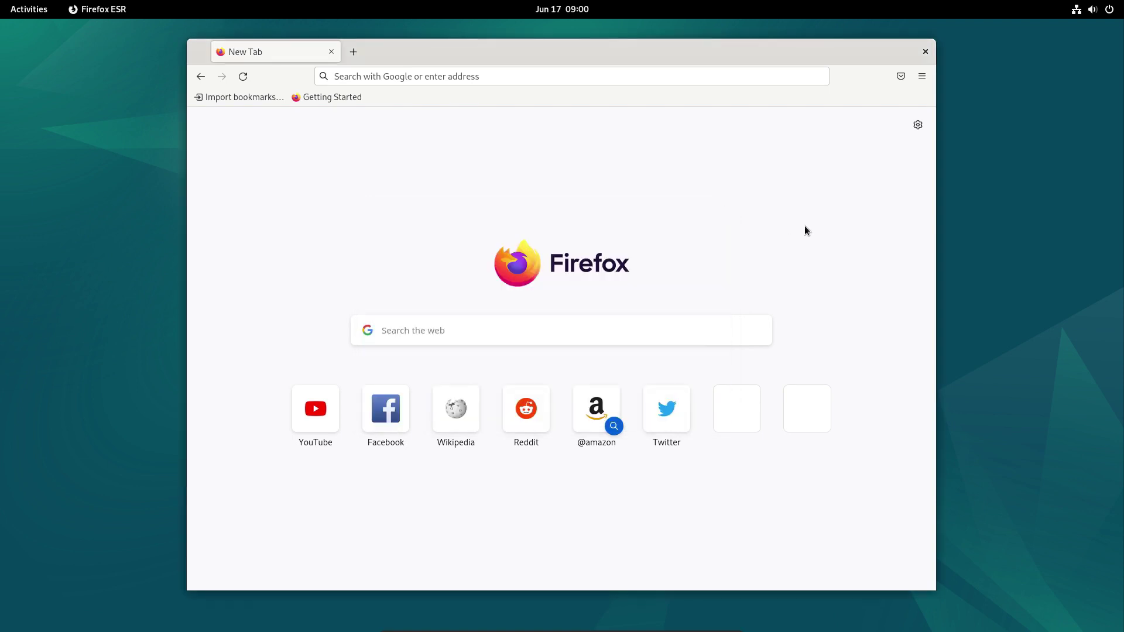
click(925, 52)
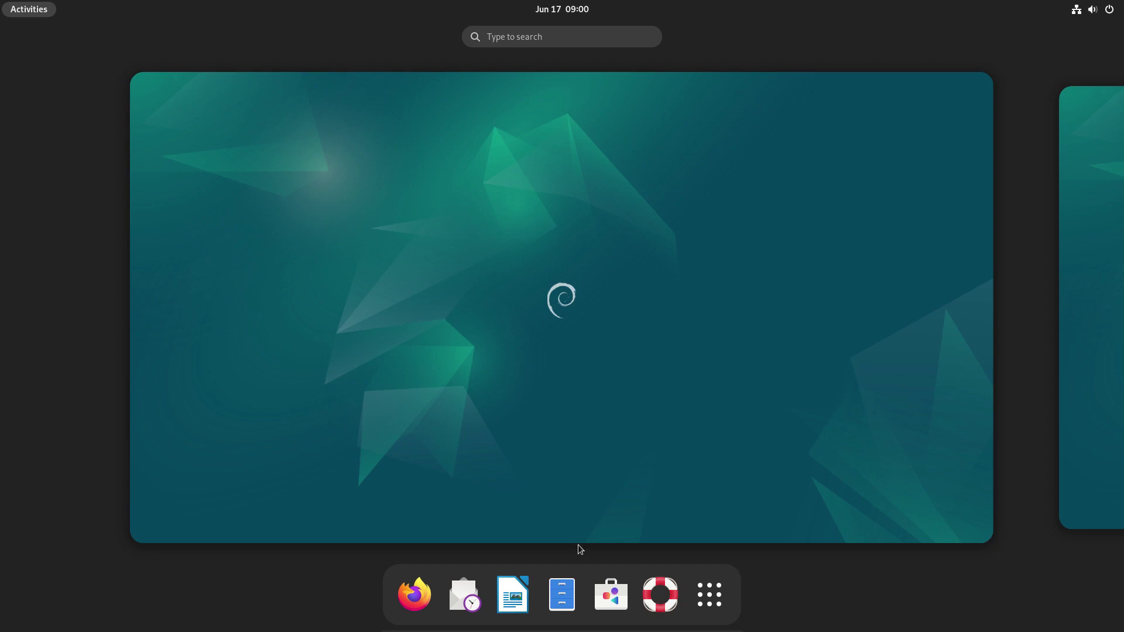
Launch Writer, dismiss Tip of the Day and the 7.4 notice, and view About LibreOffice (7.4.5.1).
click(527, 606)
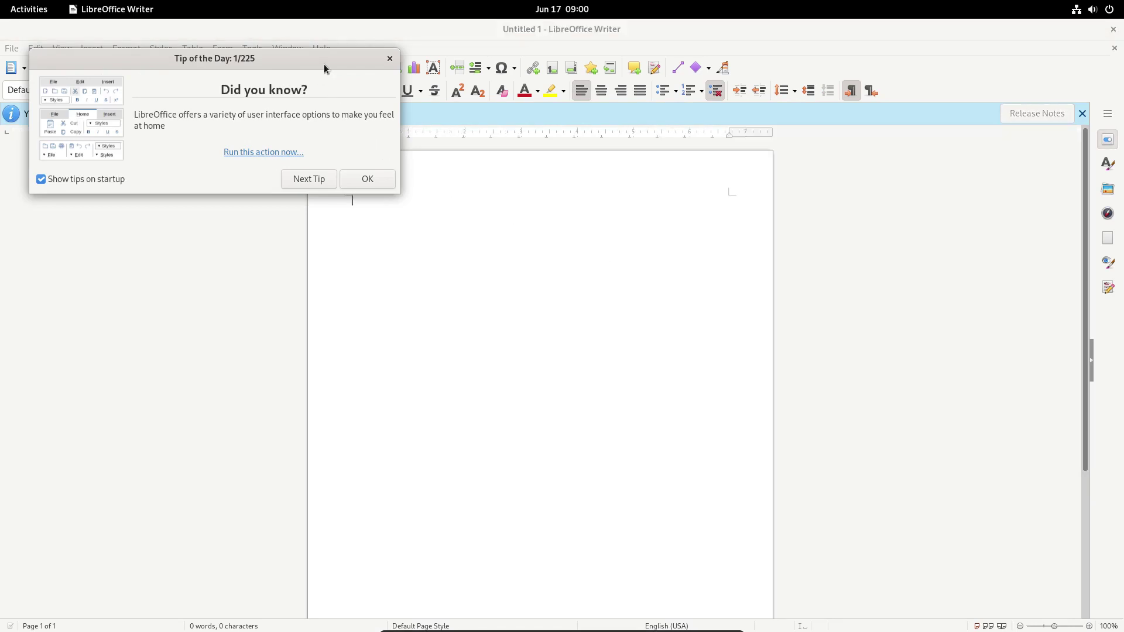
drag(325, 66, 717, 214)
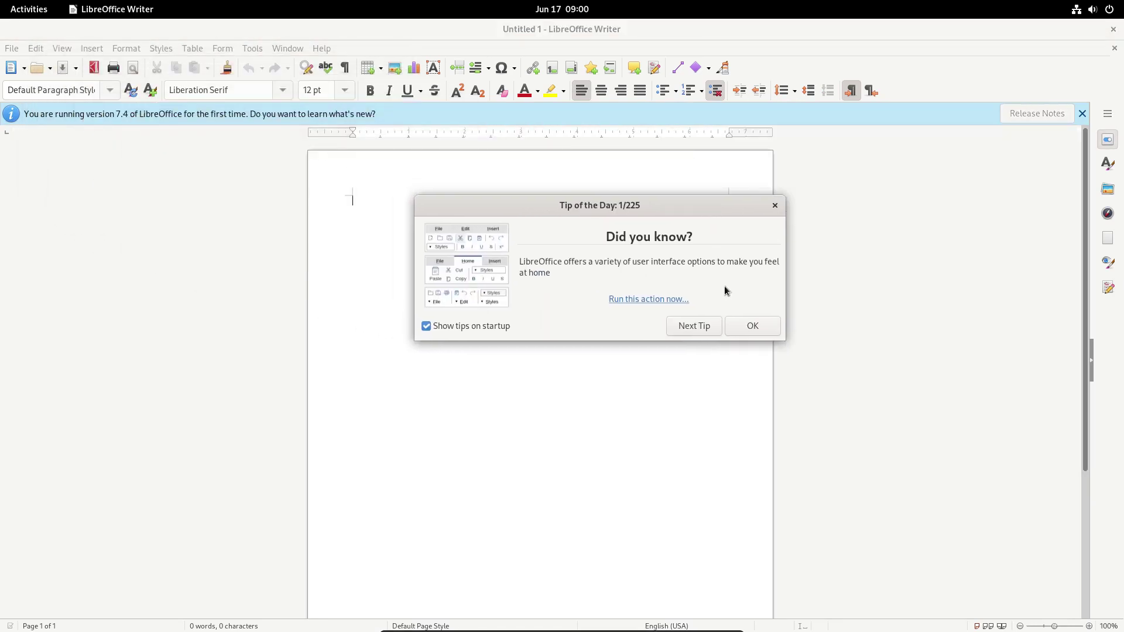
click(760, 325)
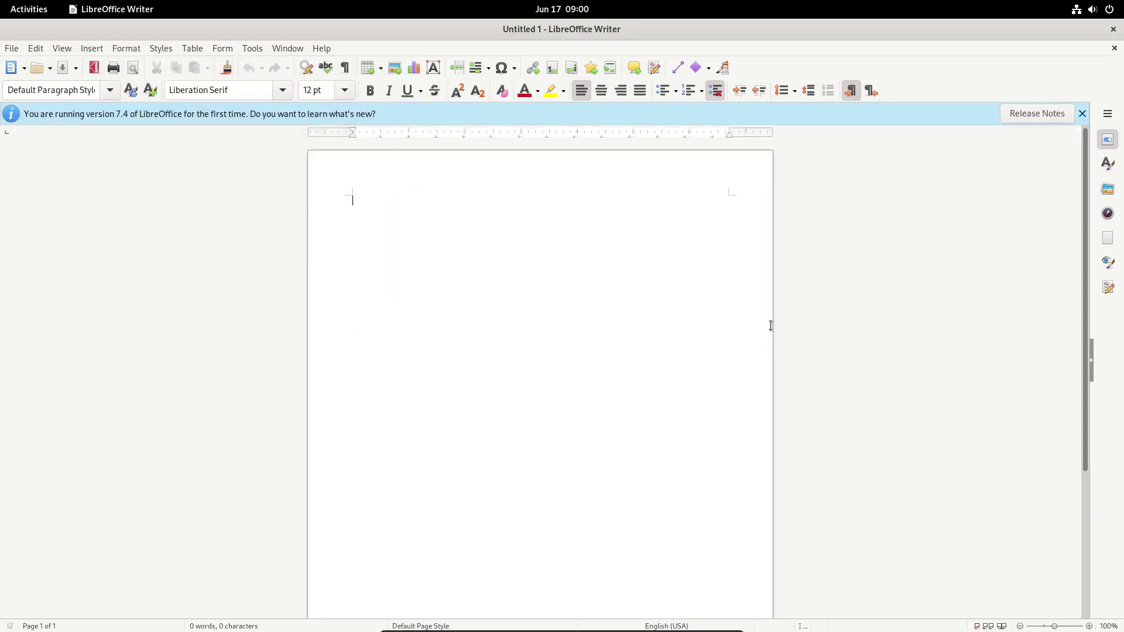
click(1082, 114)
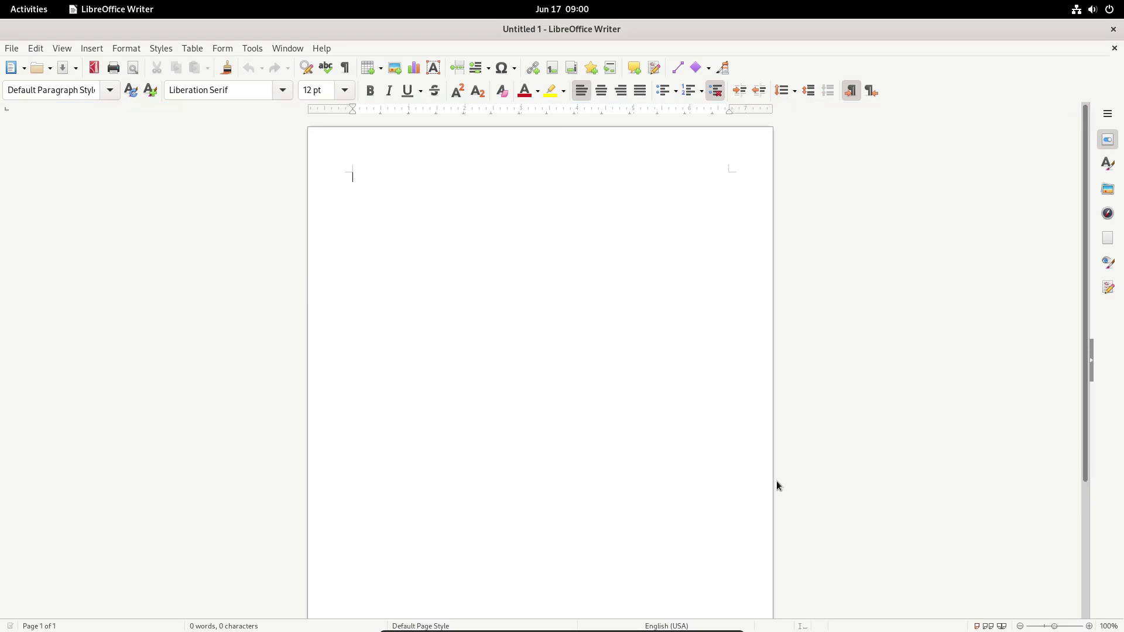
click(323, 48)
click(335, 240)
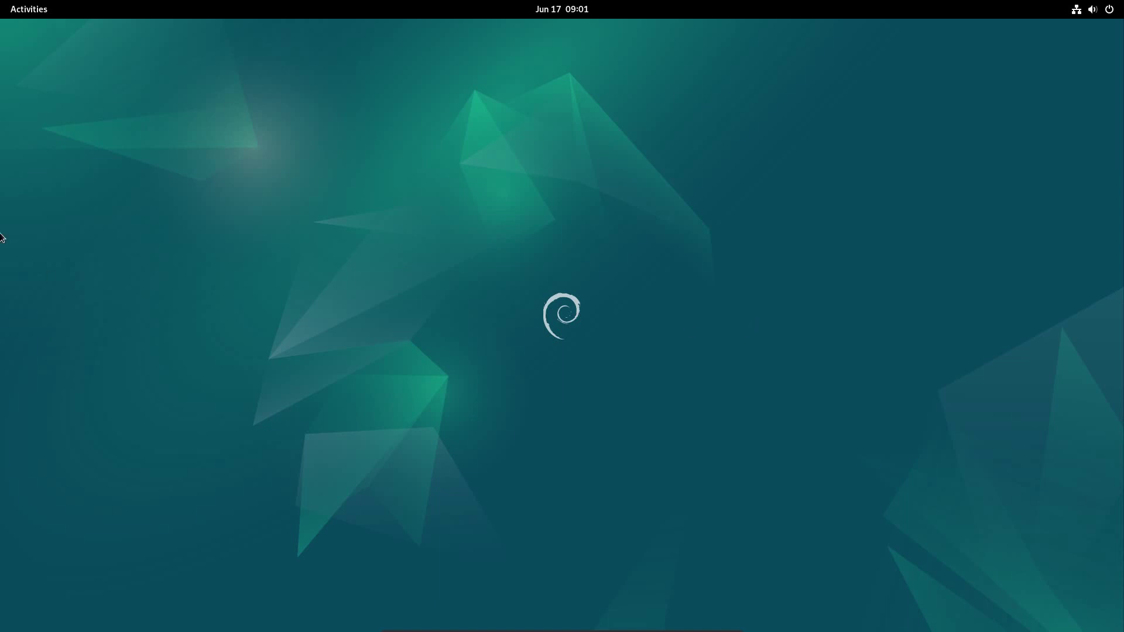
Launch Extensions from the app grid, centre its window, and look through the built-in extensions list.
click(29, 9)
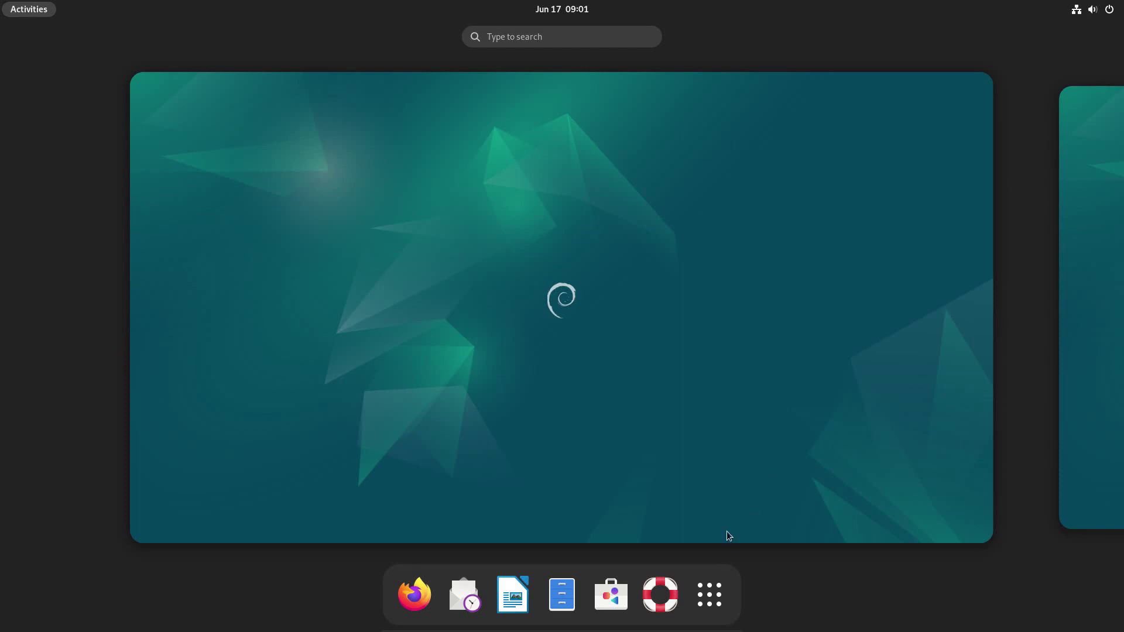
click(705, 603)
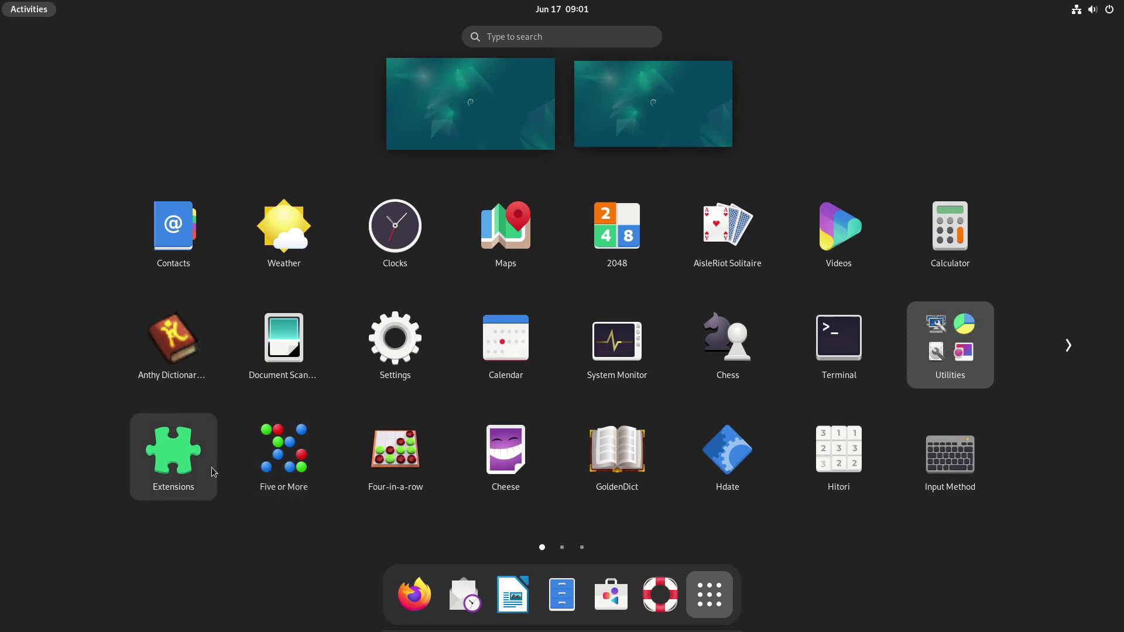
click(184, 455)
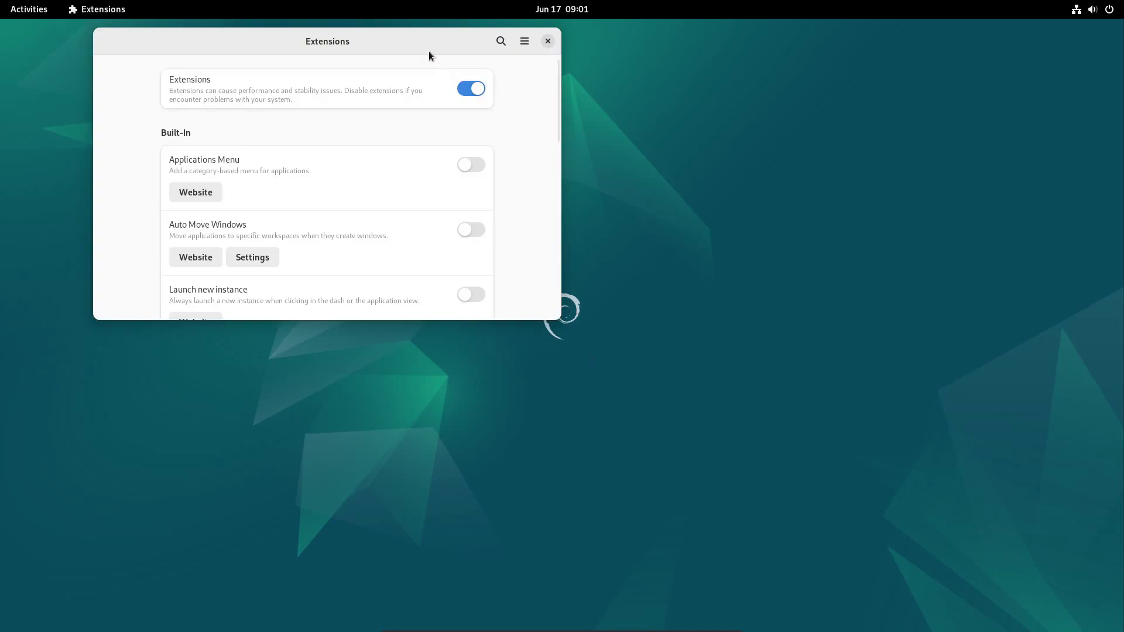
drag(426, 50, 603, 147)
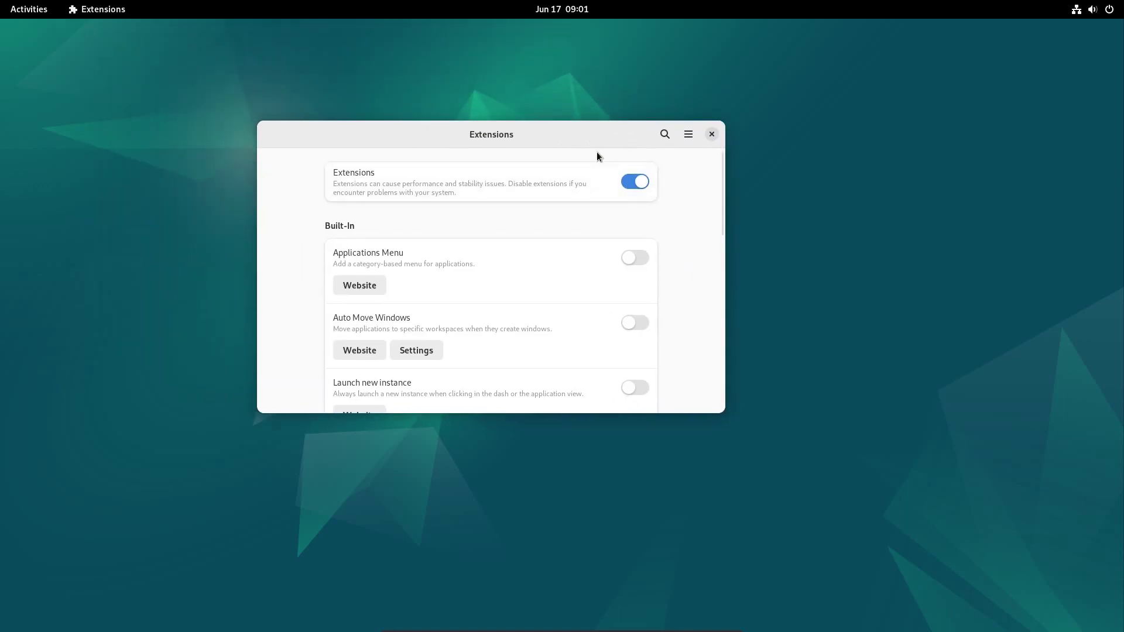
scroll(719, 193, down, 1)
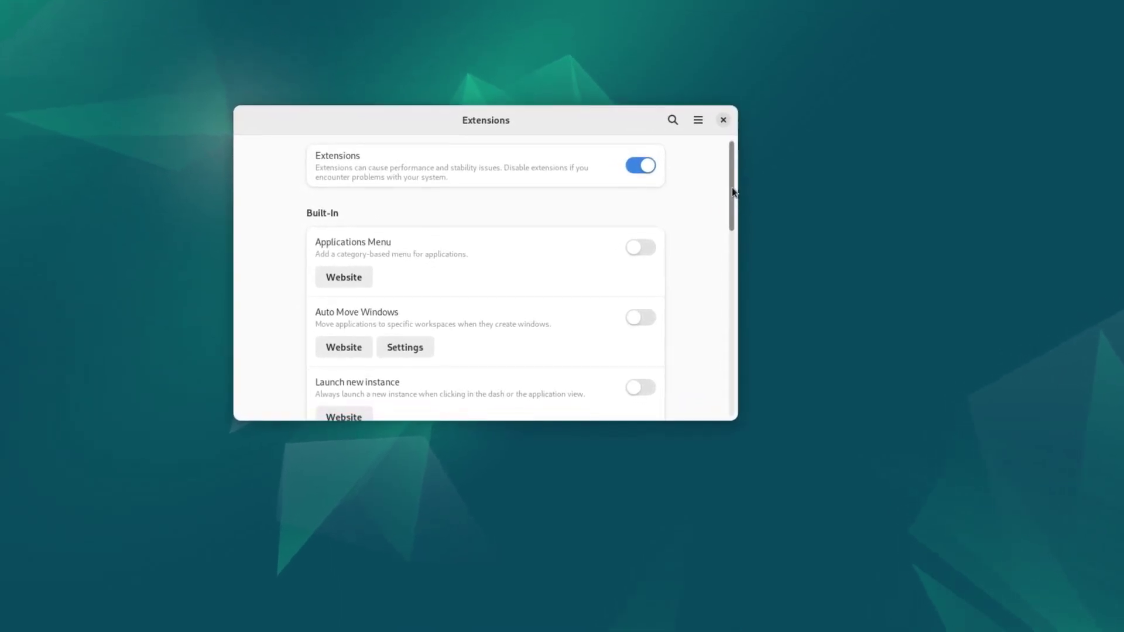
drag(731, 193, 815, 88)
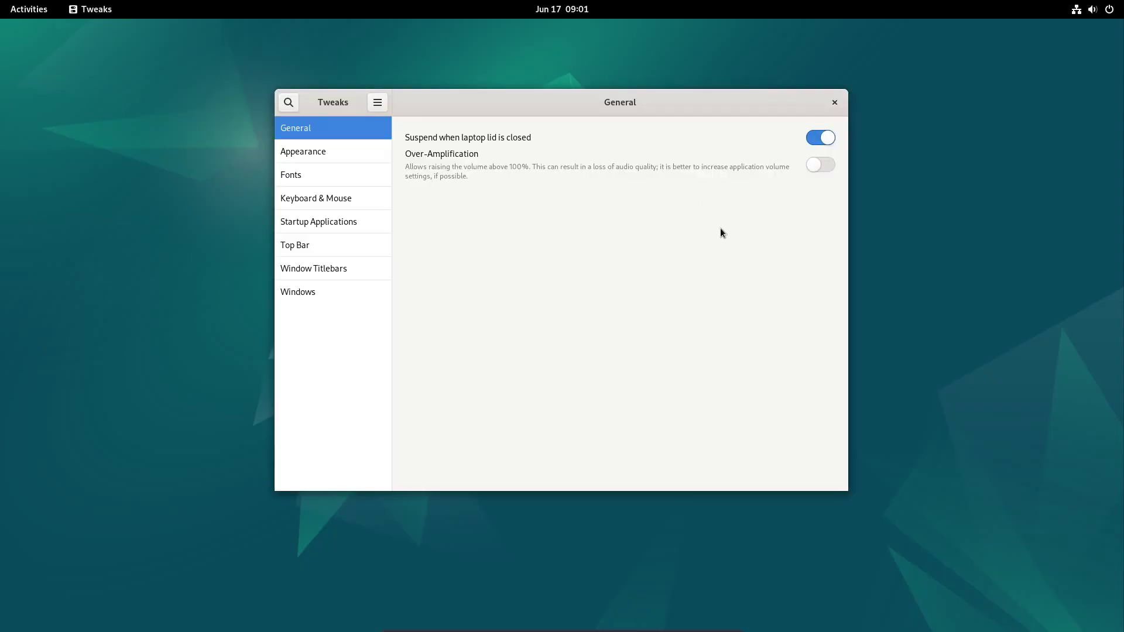
Look over the Tweaks pages and show the weekday in the top-bar clock.
click(336, 151)
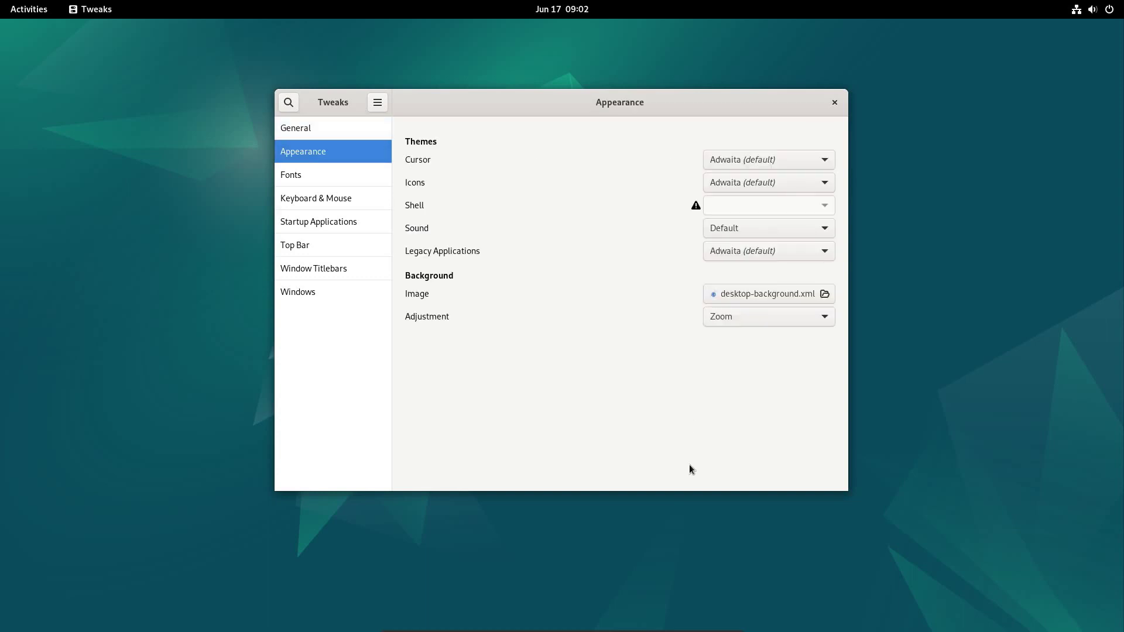
click(335, 176)
click(342, 199)
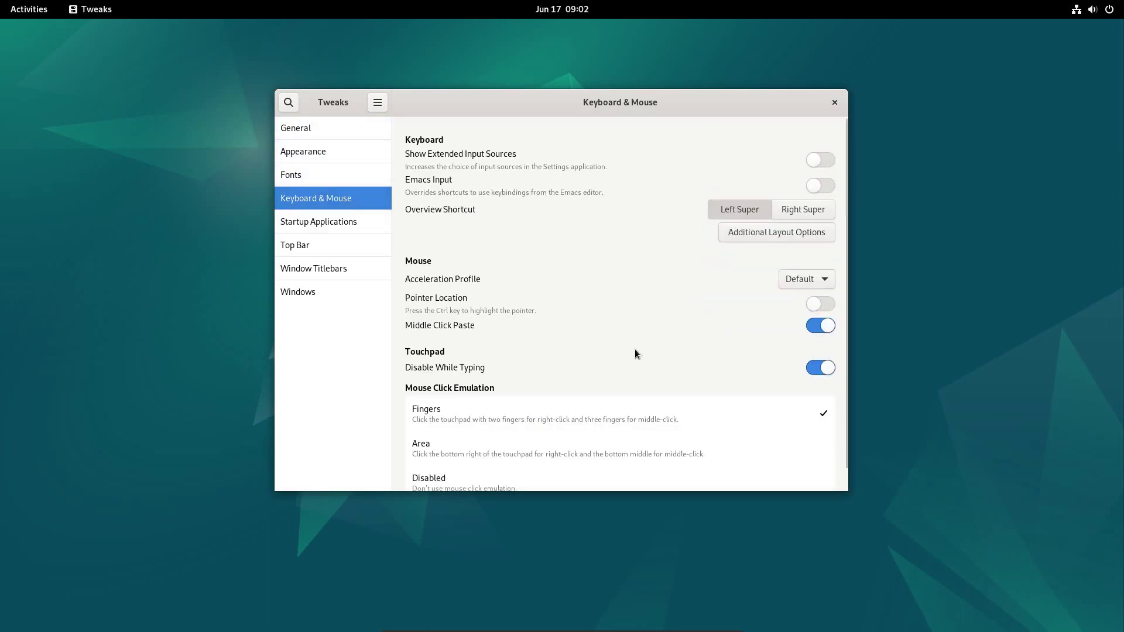
click(322, 220)
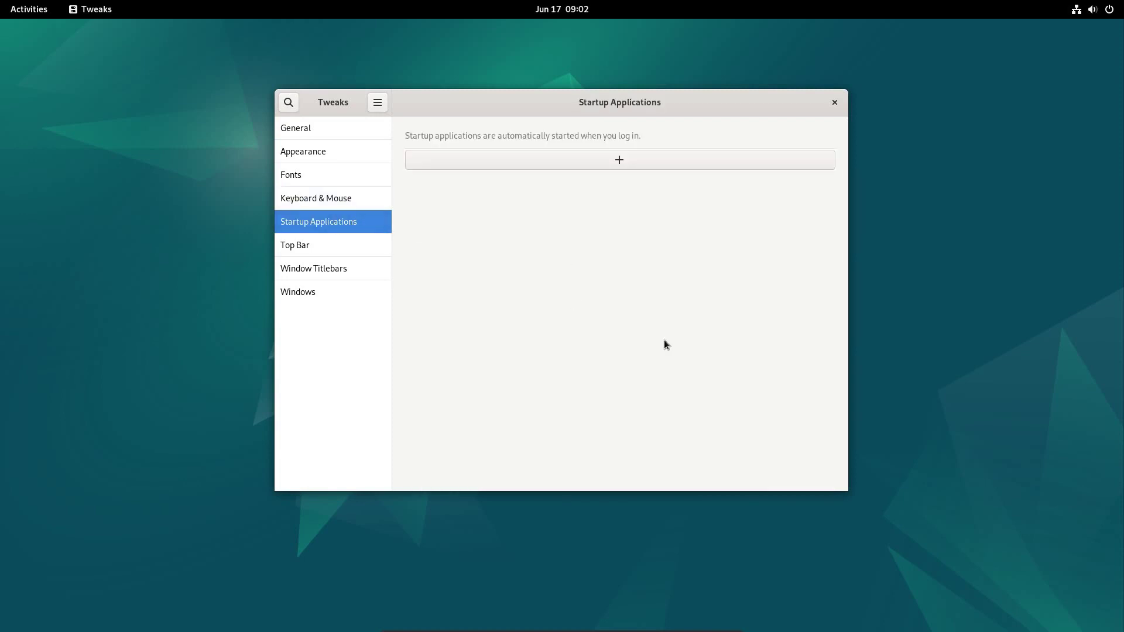
click(311, 246)
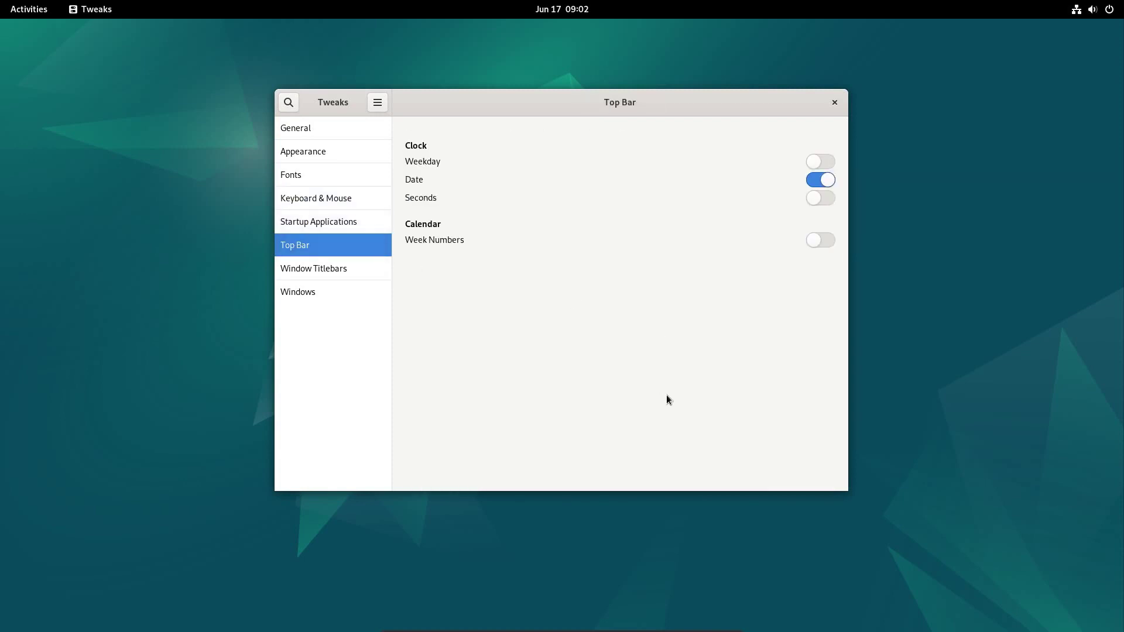
click(820, 161)
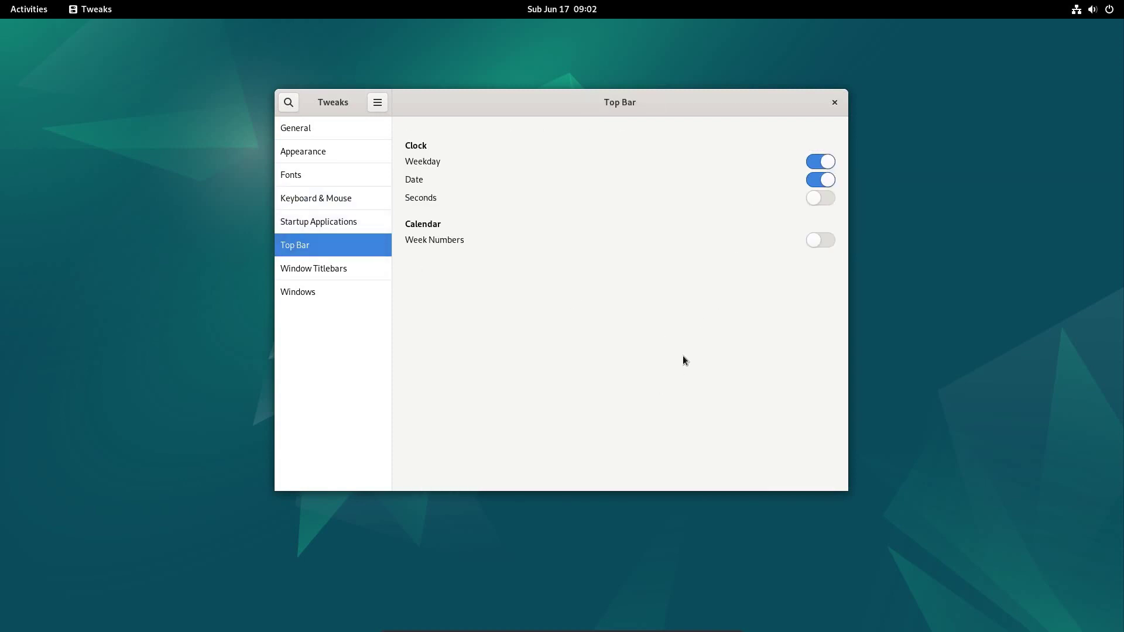
Turn on Center New Windows and Resize with Secondary-Click in the Windows settings.
click(314, 268)
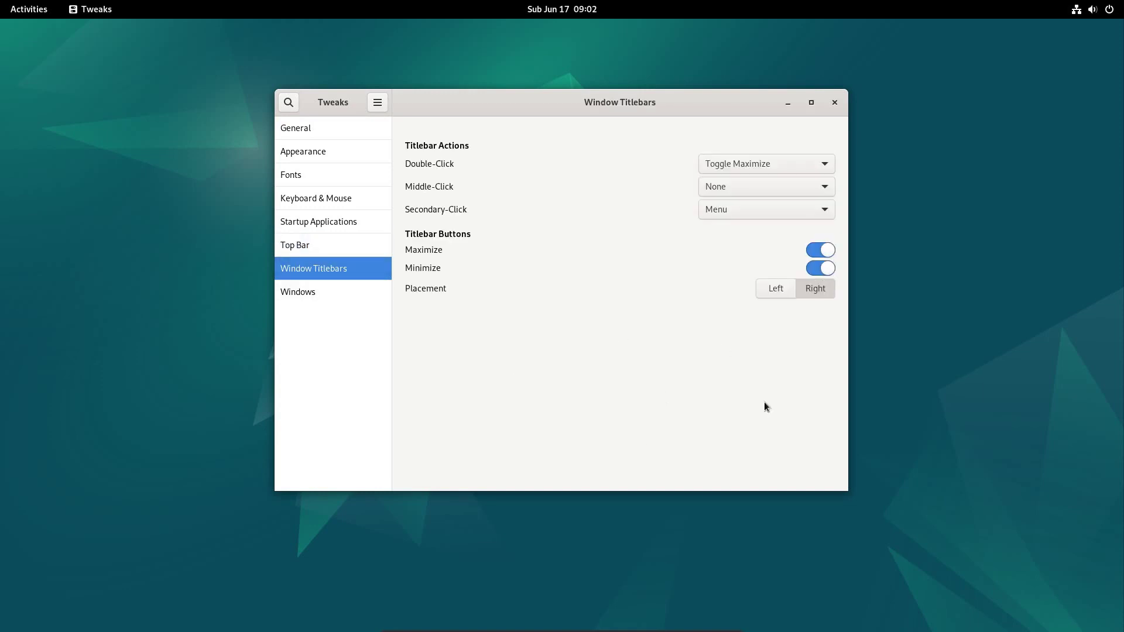
click(295, 294)
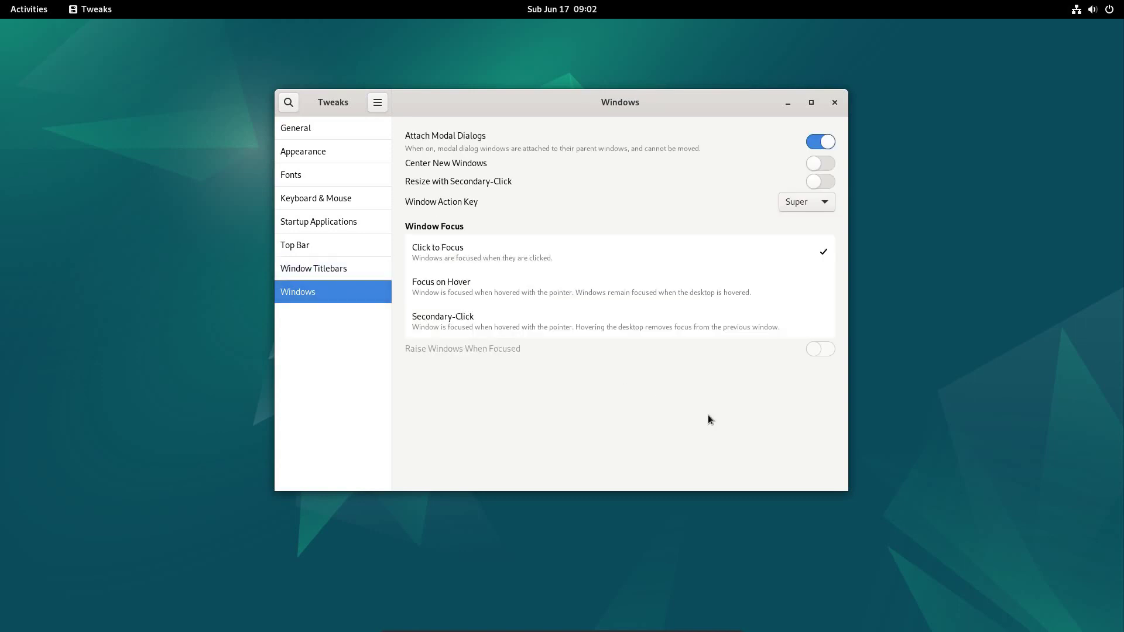
click(820, 163)
click(820, 182)
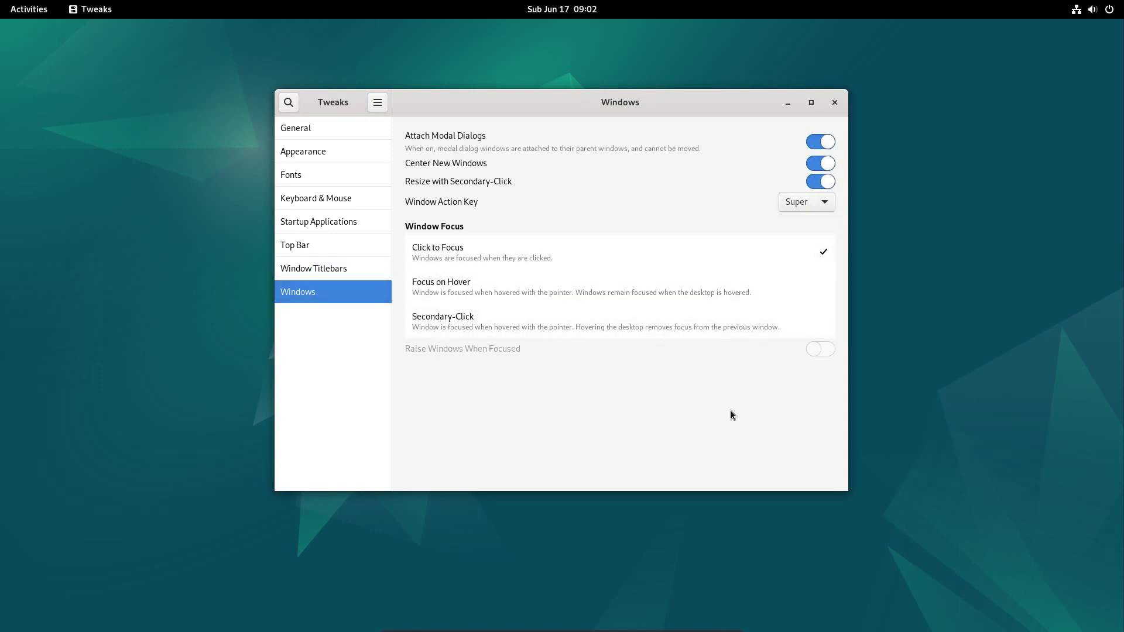
double_click(669, 108)
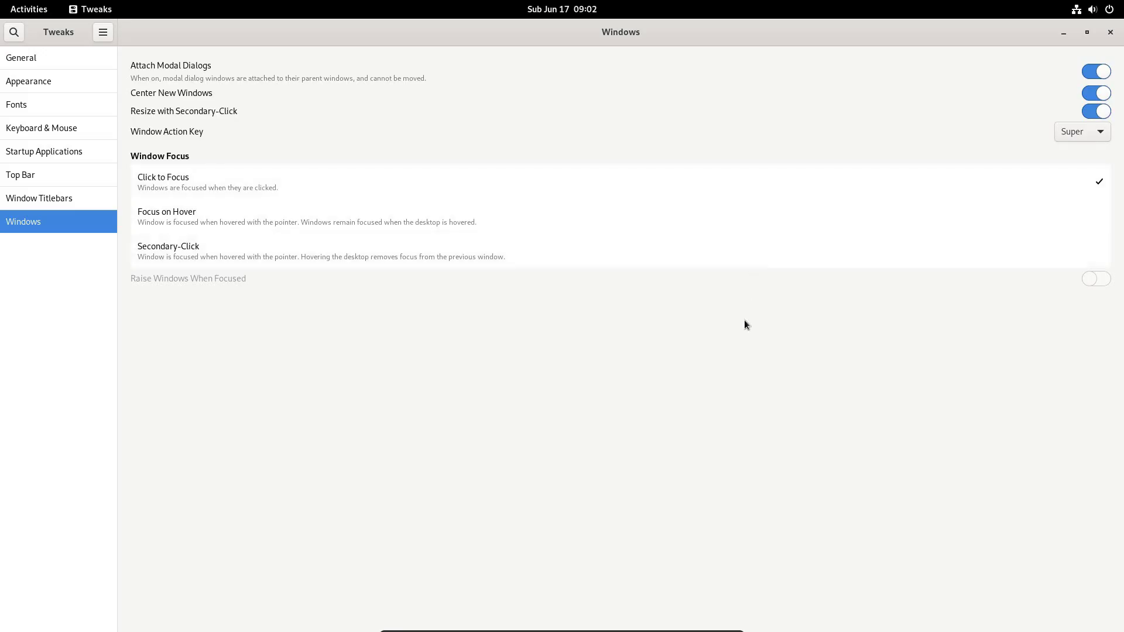
double_click(776, 47)
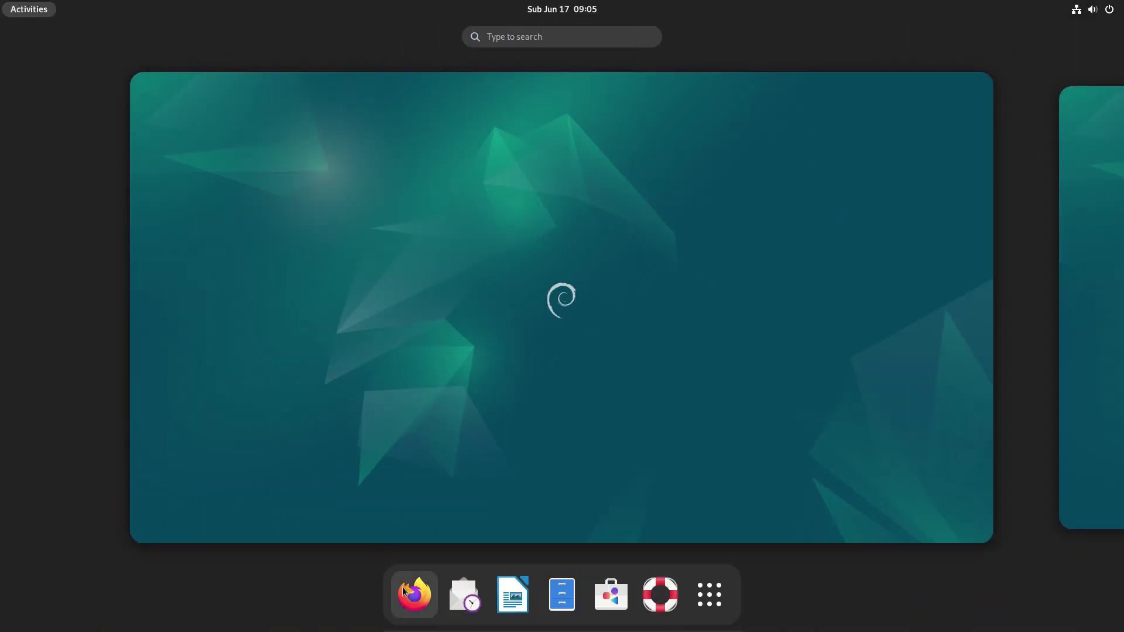
In Firefox, search 'gnome shell extensions' and add the GNOME Shell integration add-on.
click(404, 592)
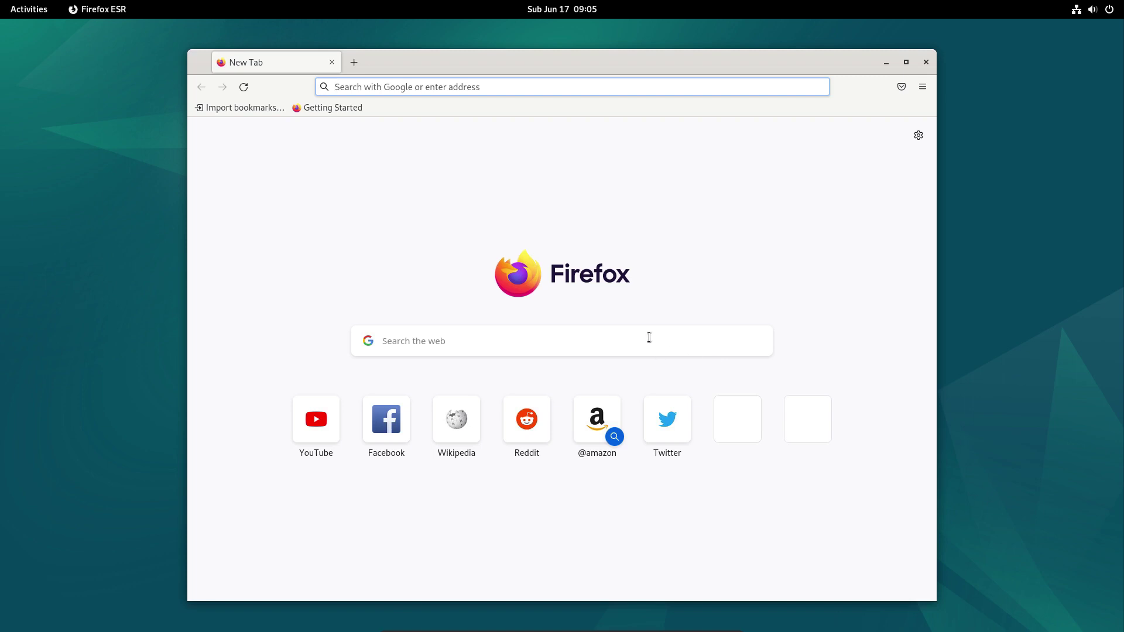
click(645, 340)
text(gno)
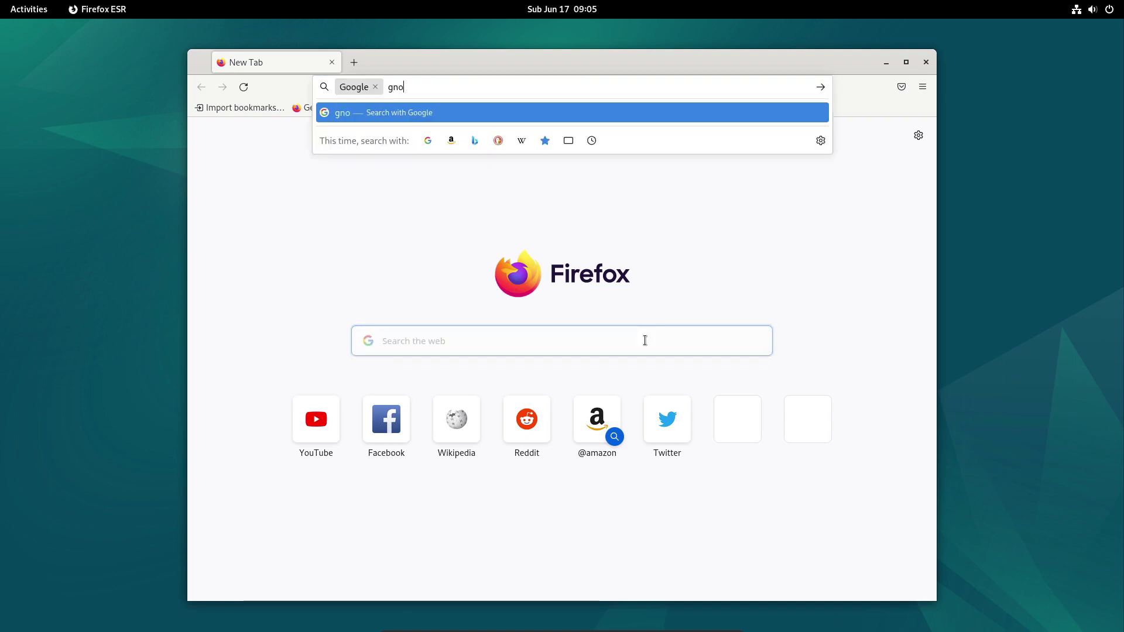
text(me shell extensions)
key(Return)
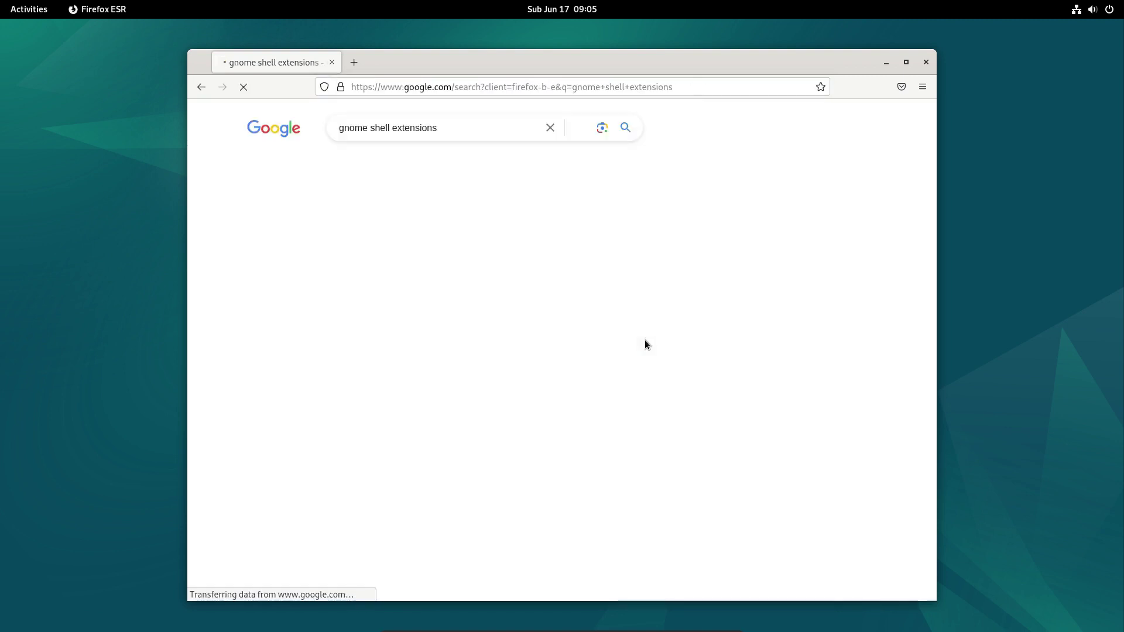
click(319, 250)
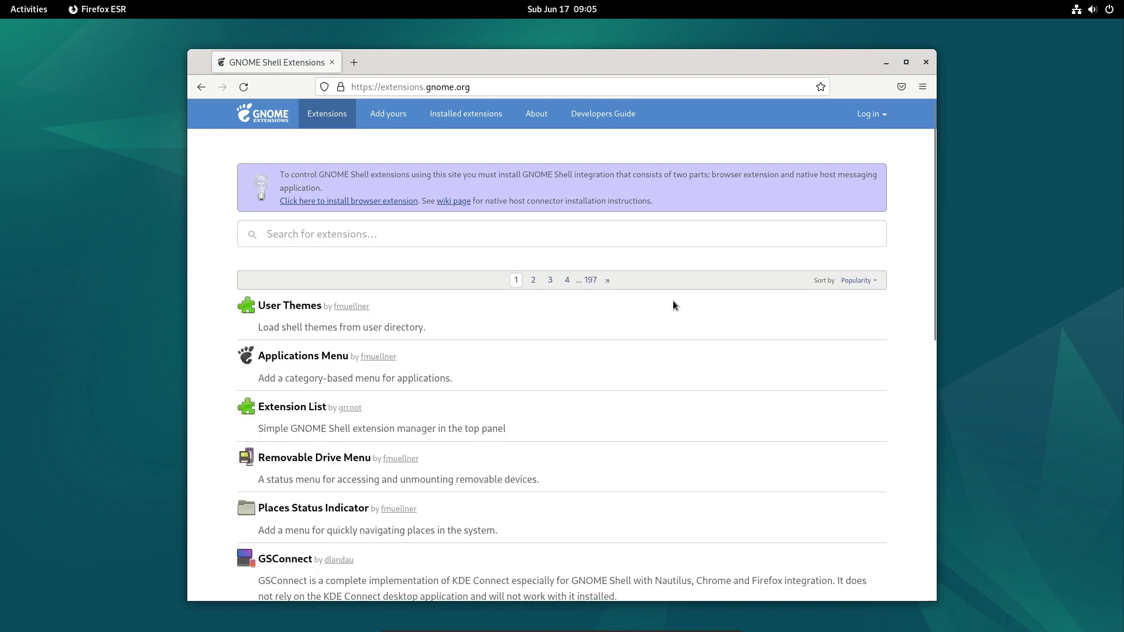
click(311, 202)
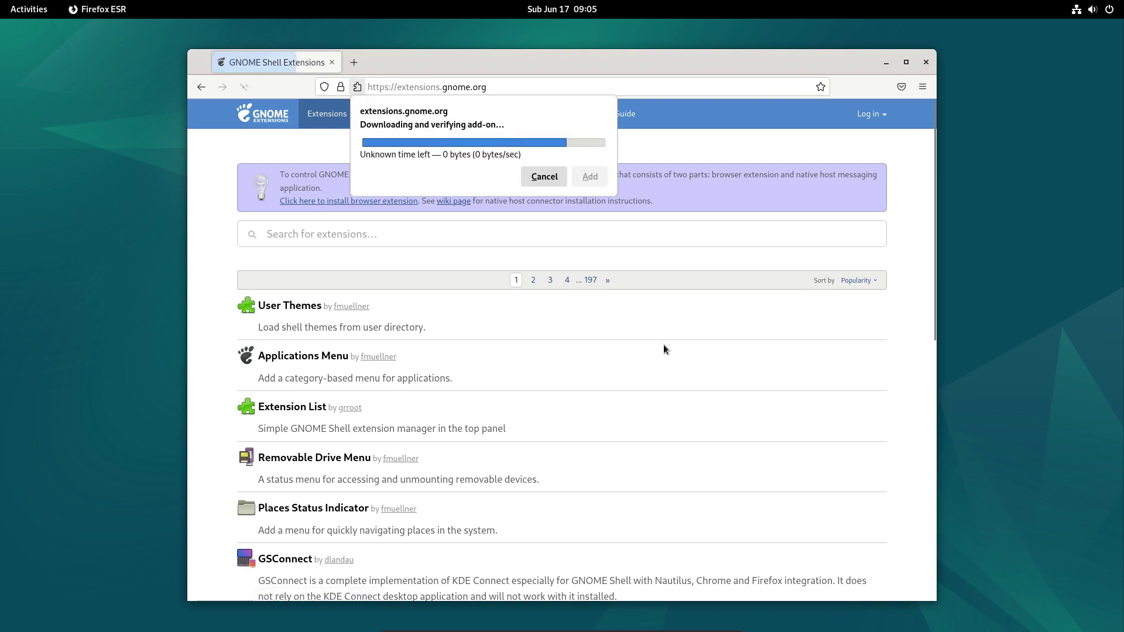
click(580, 193)
click(601, 212)
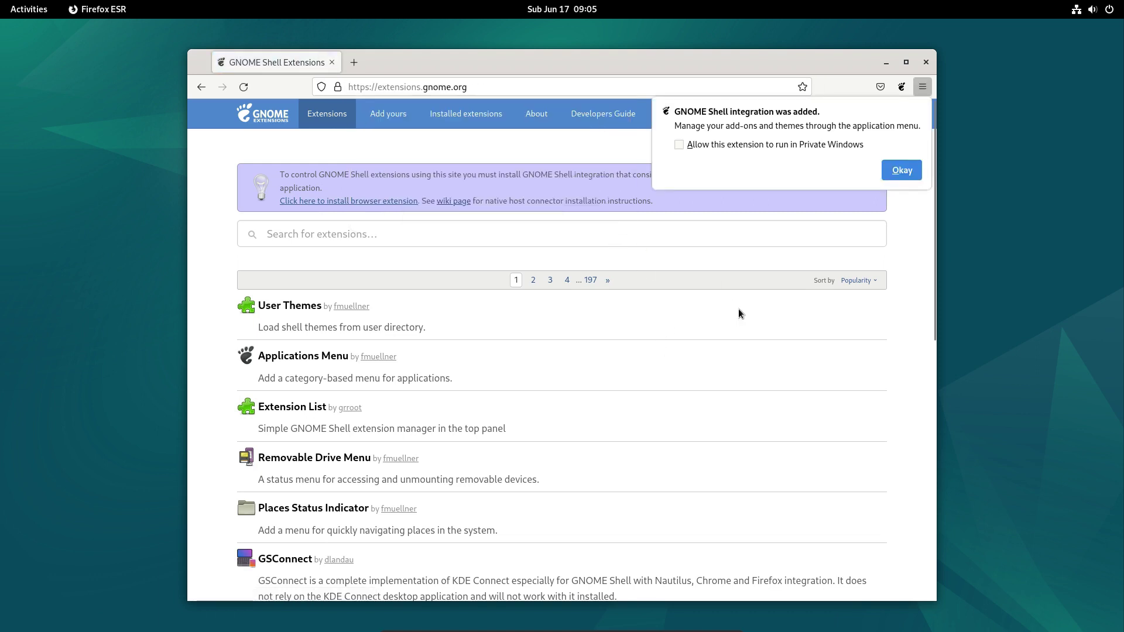
click(893, 167)
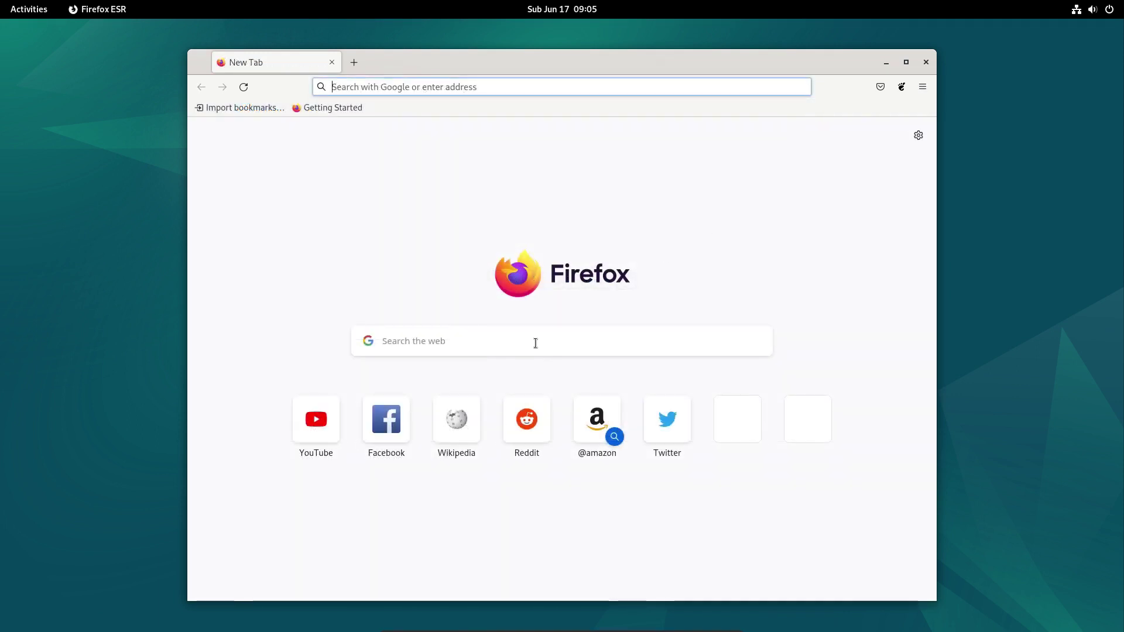
Find 'dash to dock' on extensions.gnome.org and switch it on with Install.
click(535, 343)
text(gnome shell extensions)
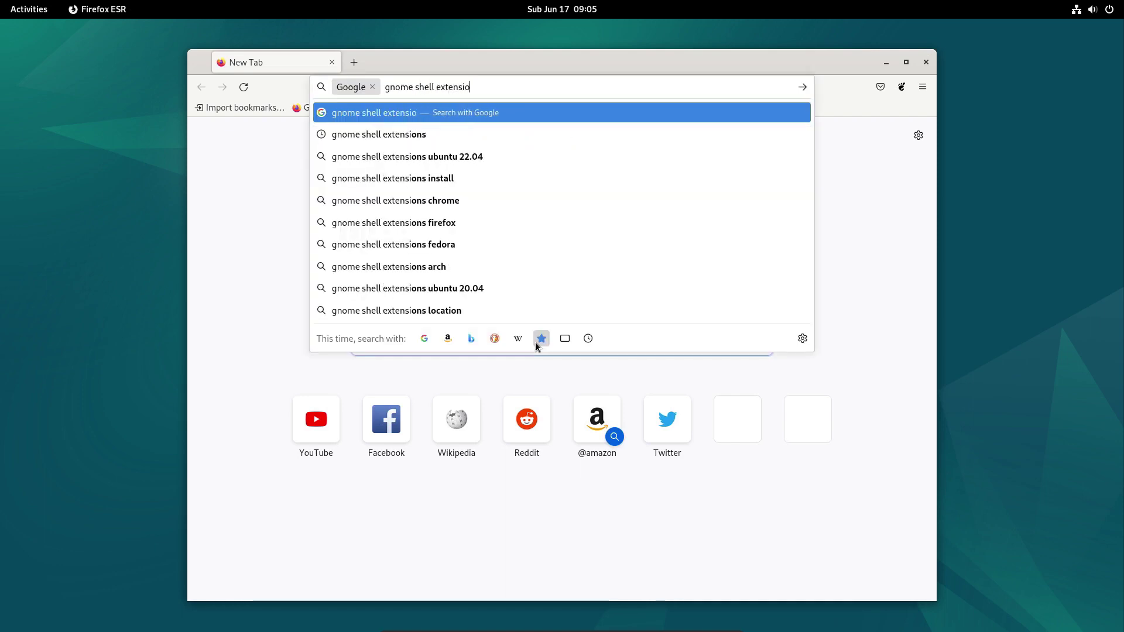
key(Return)
click(305, 245)
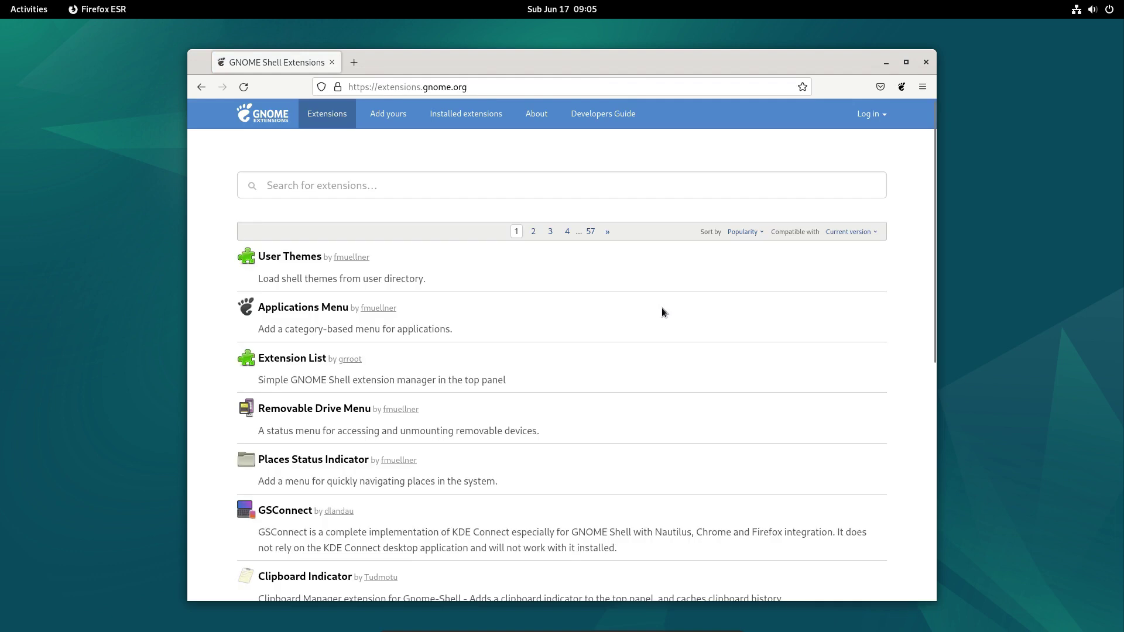
click(363, 186)
text(dash to dock)
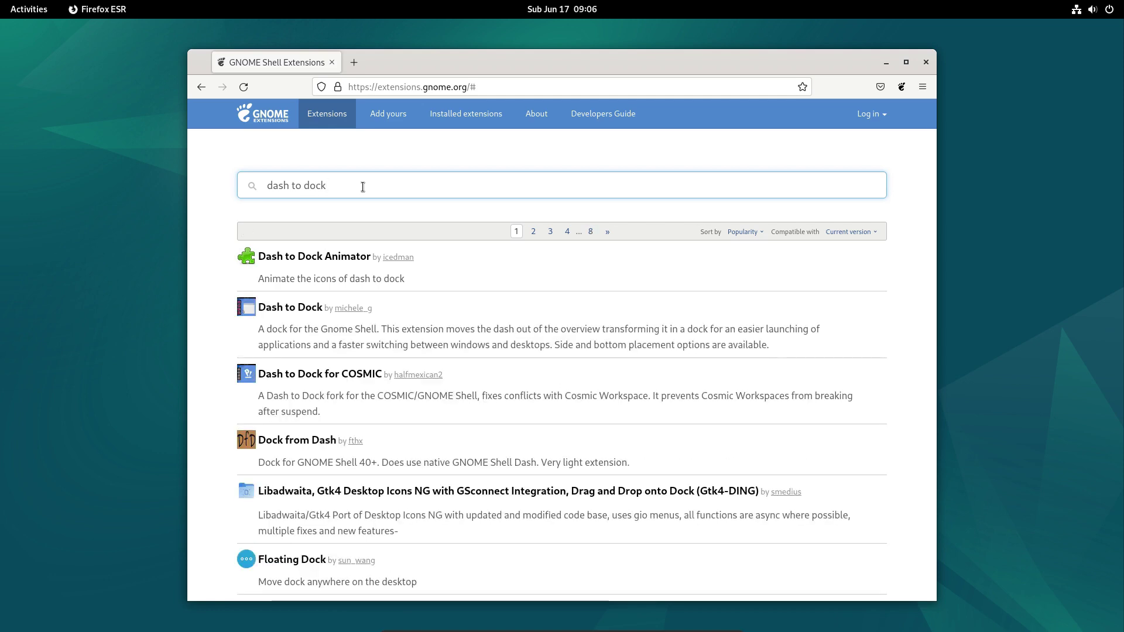
click(294, 308)
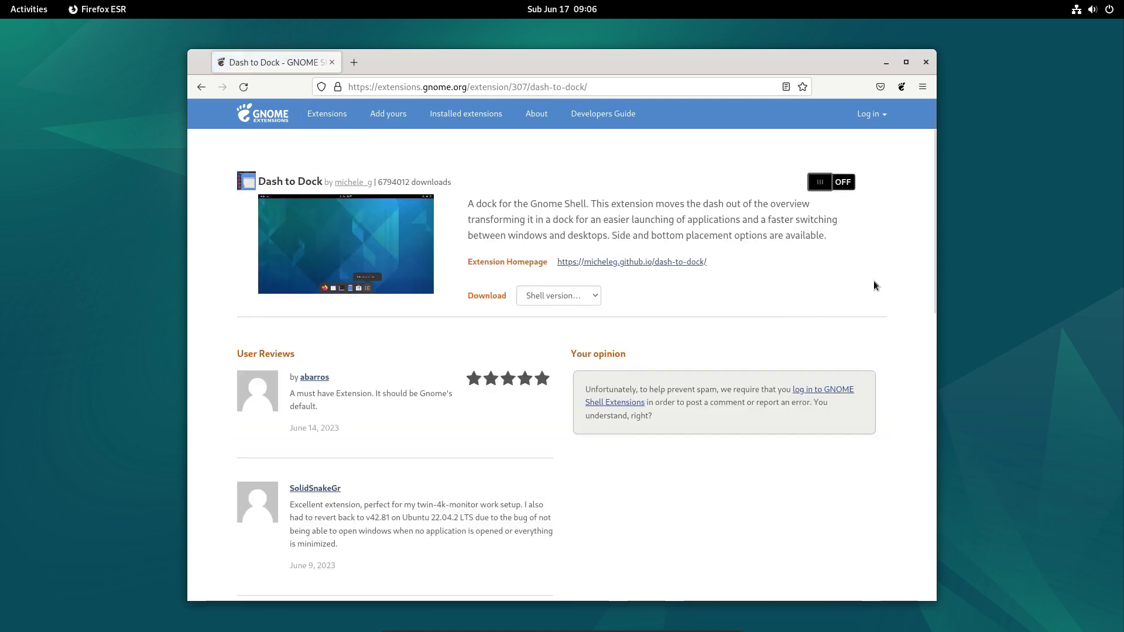
click(848, 189)
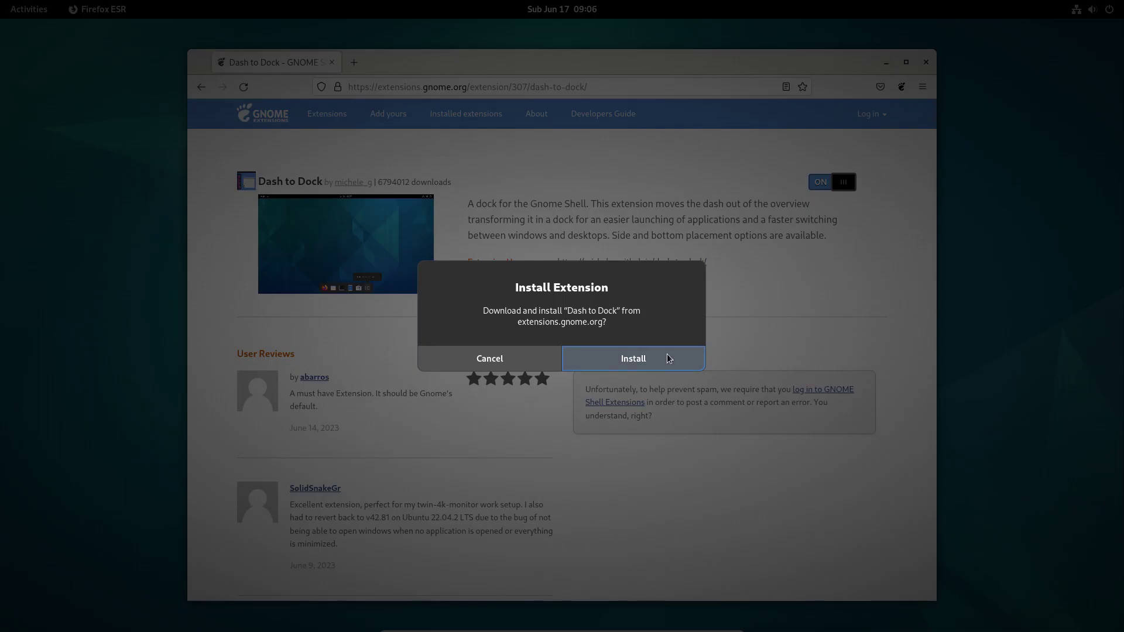
click(668, 359)
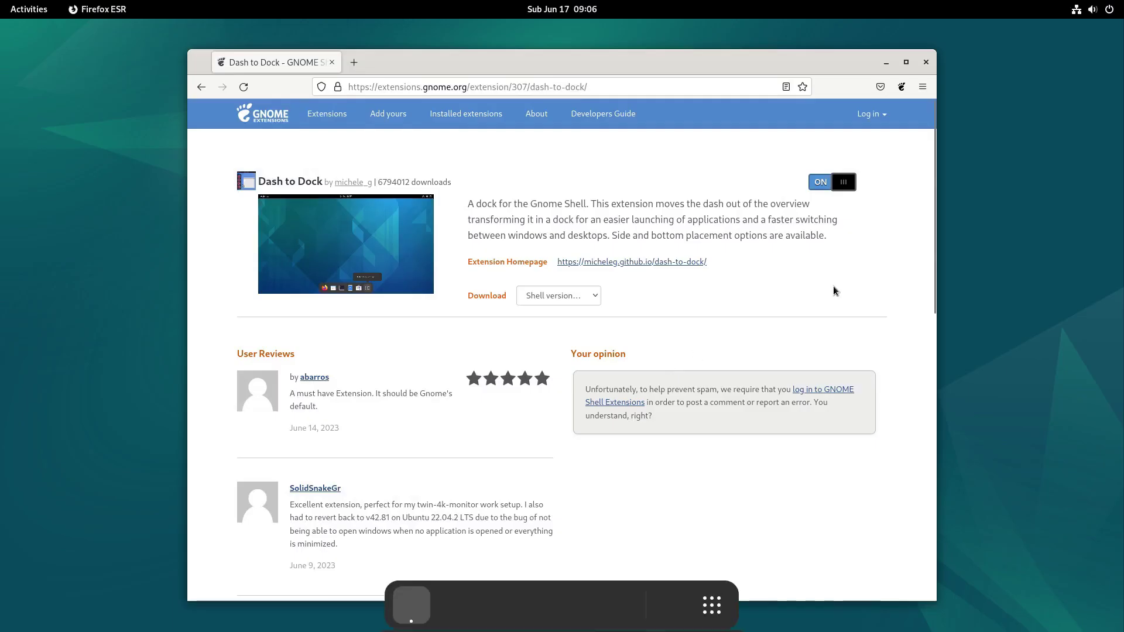
drag(681, 56, 675, 40)
click(880, 46)
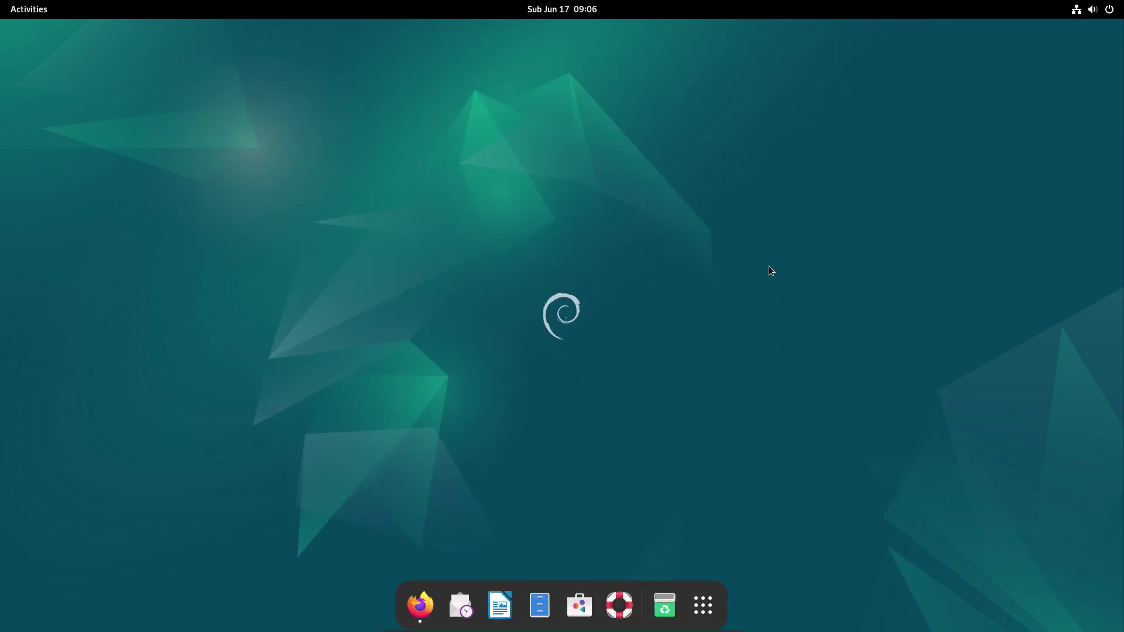
click(421, 595)
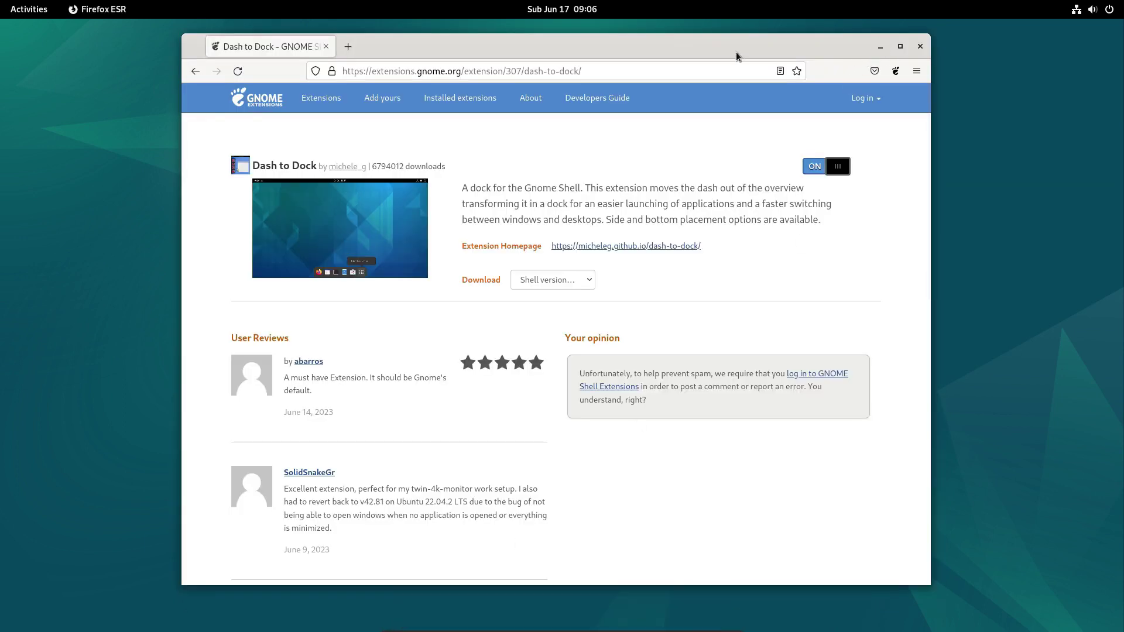
Quit Firefox and open the Dash to Dock settings in the Extensions app.
key(ctrl+q)
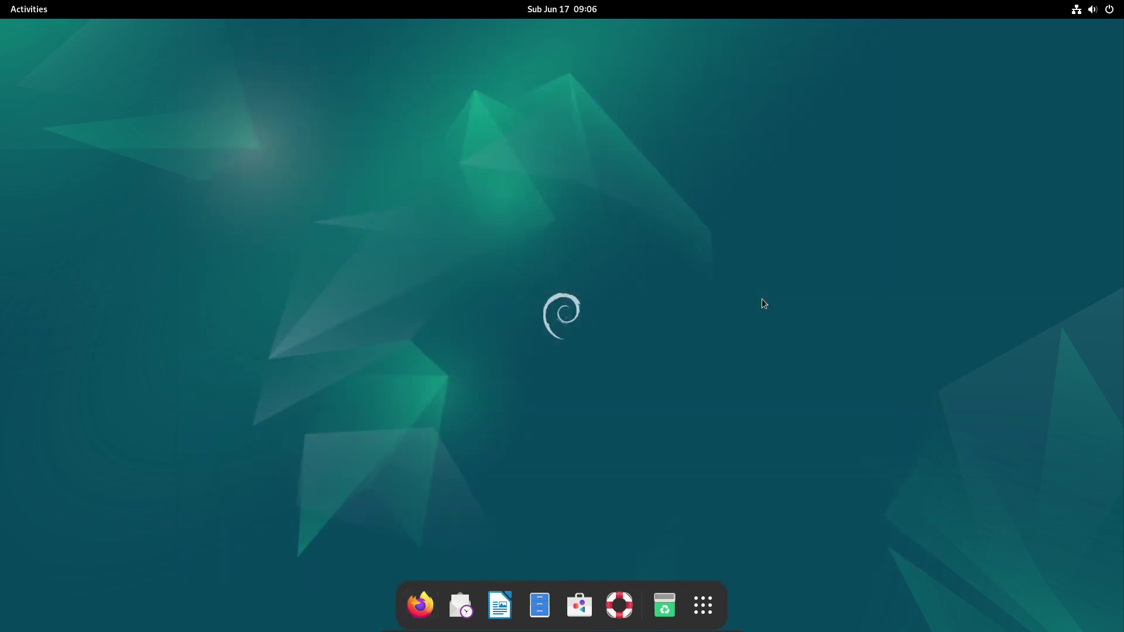
click(702, 605)
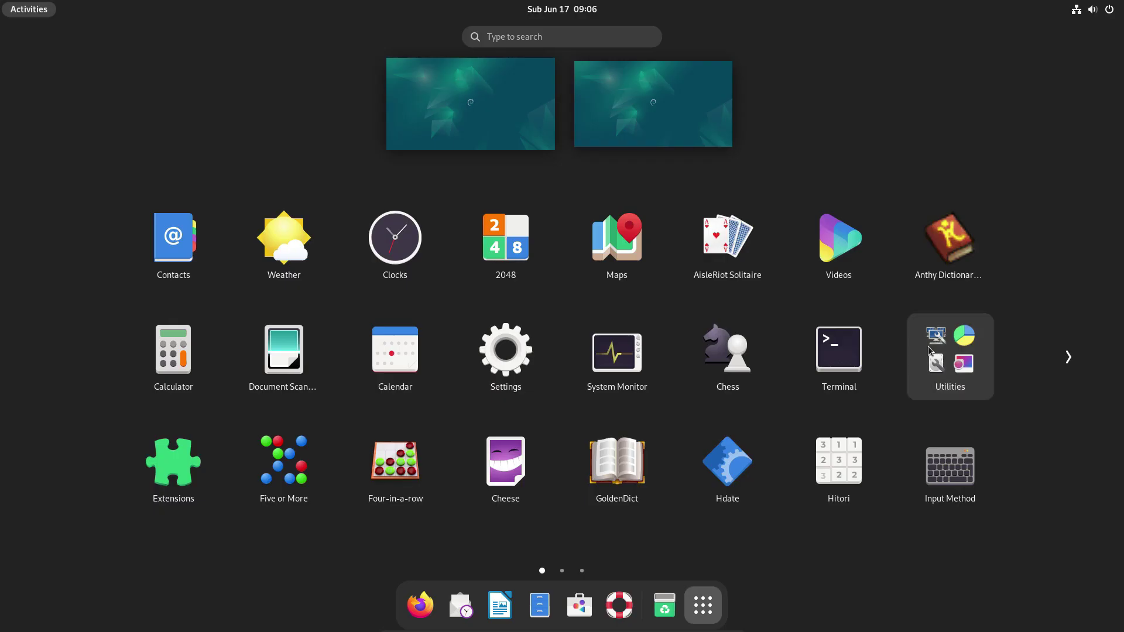
text(extension)
key(Return)
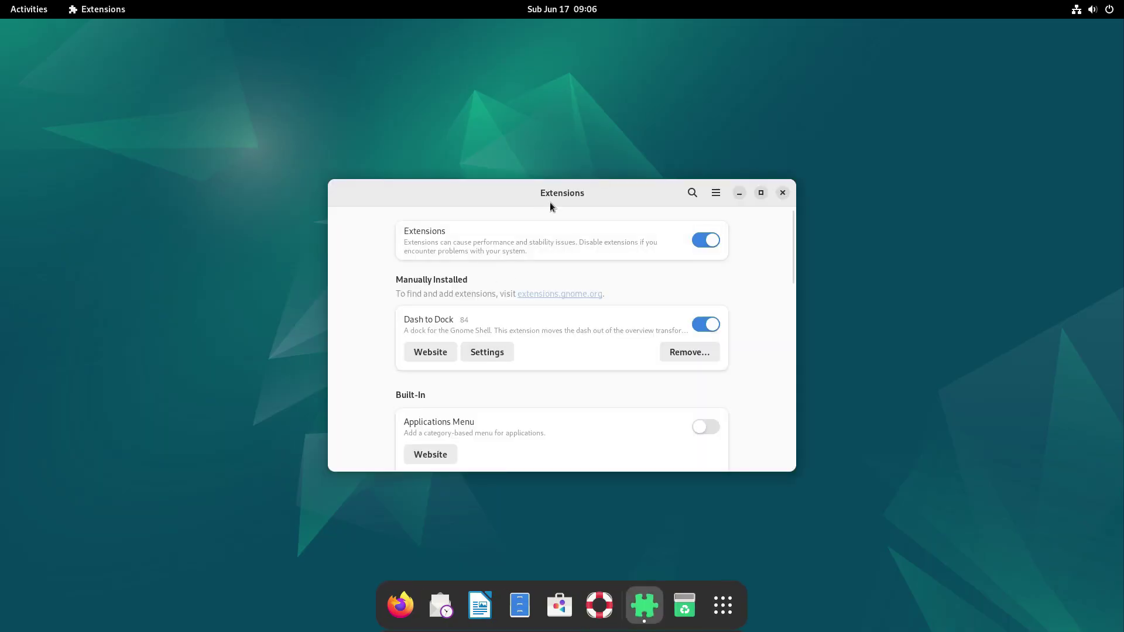
click(489, 316)
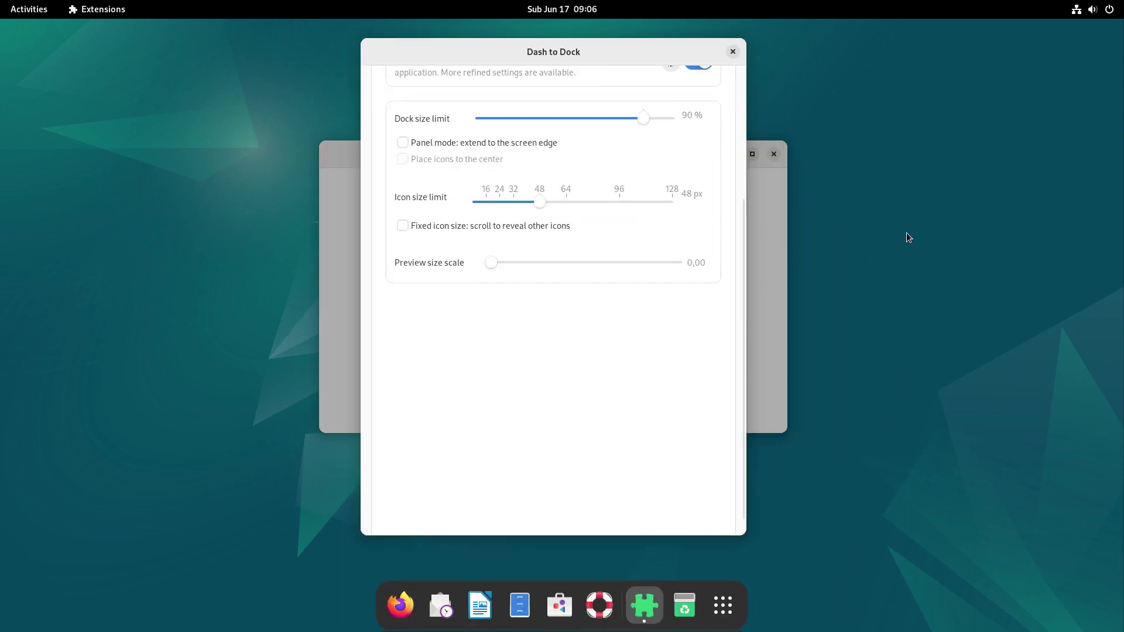
drag(743, 447, 743, 305)
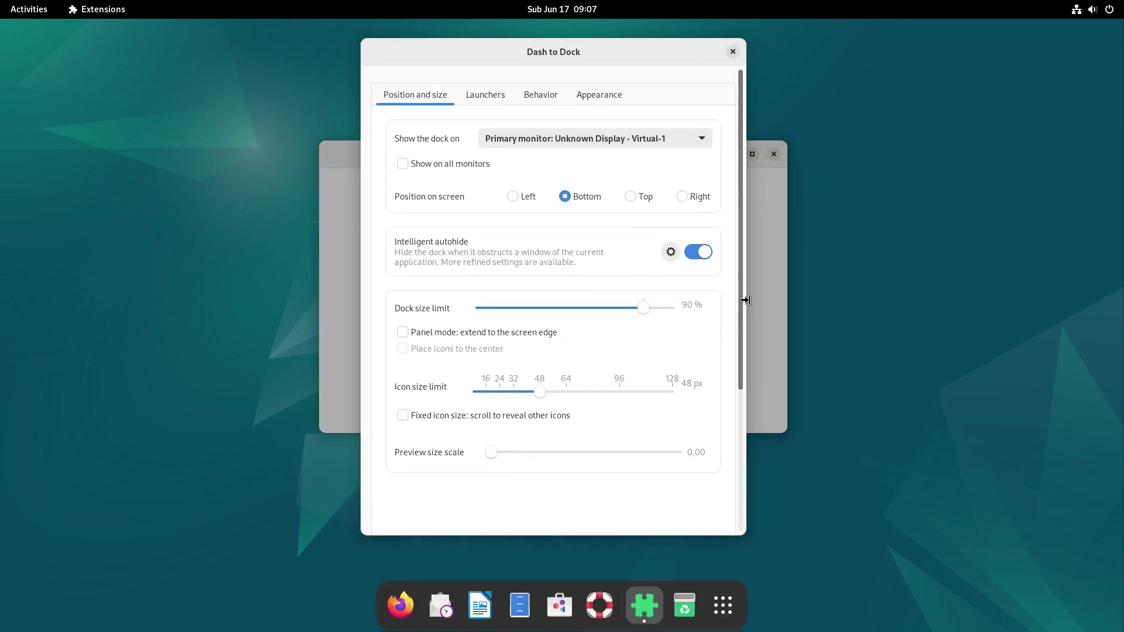
Set the Behavior click action to 'Minimize or show previews' and test it on the dock.
click(540, 94)
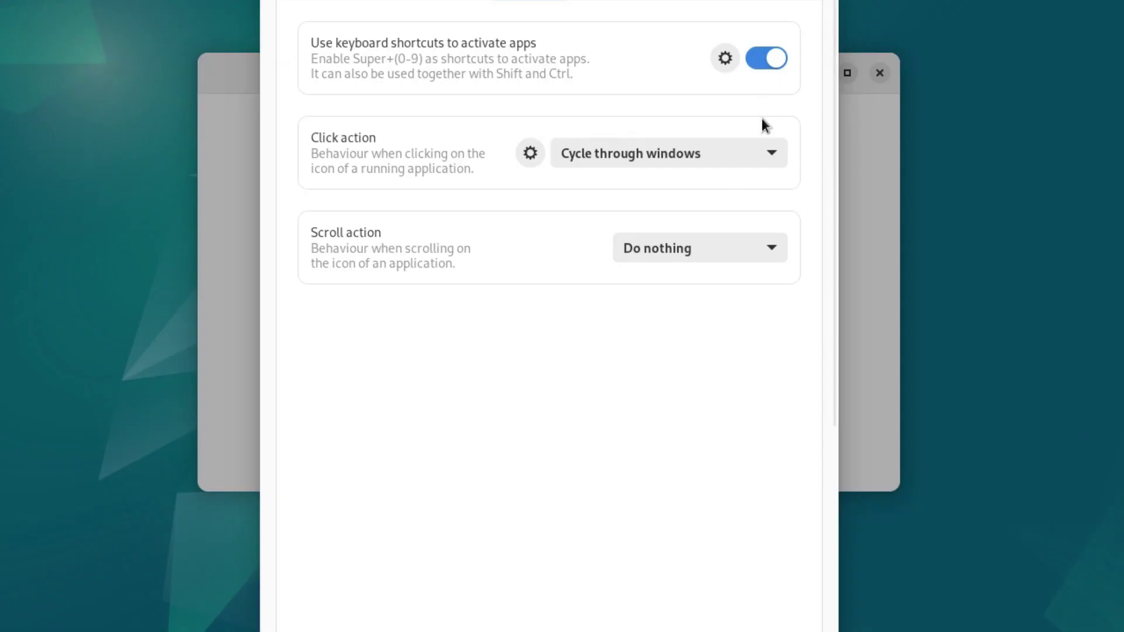
click(772, 154)
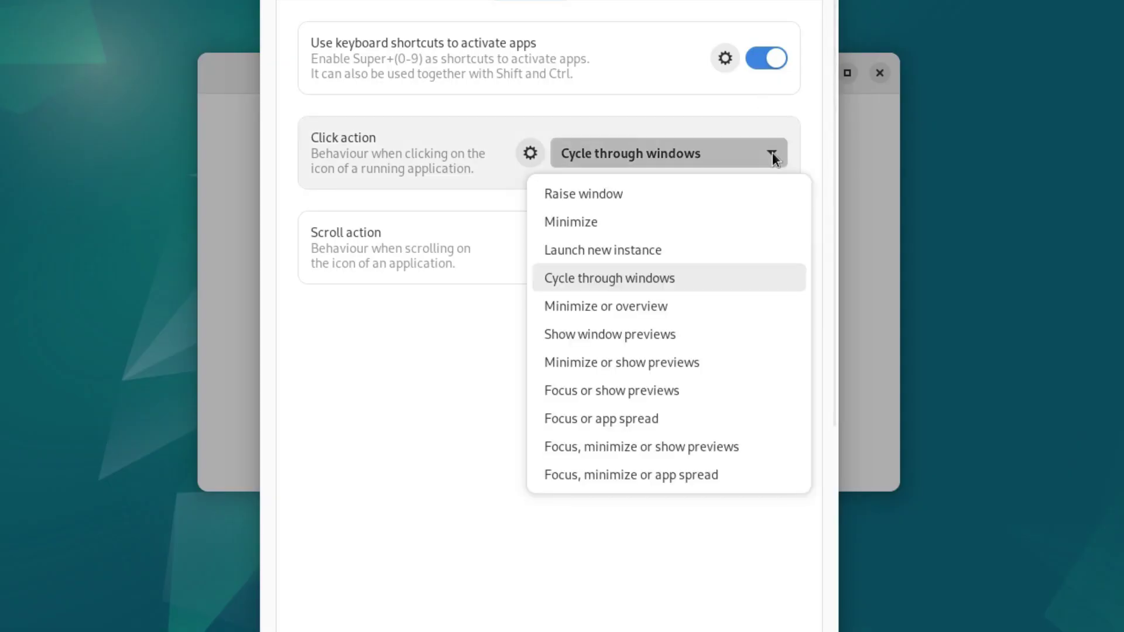
click(676, 359)
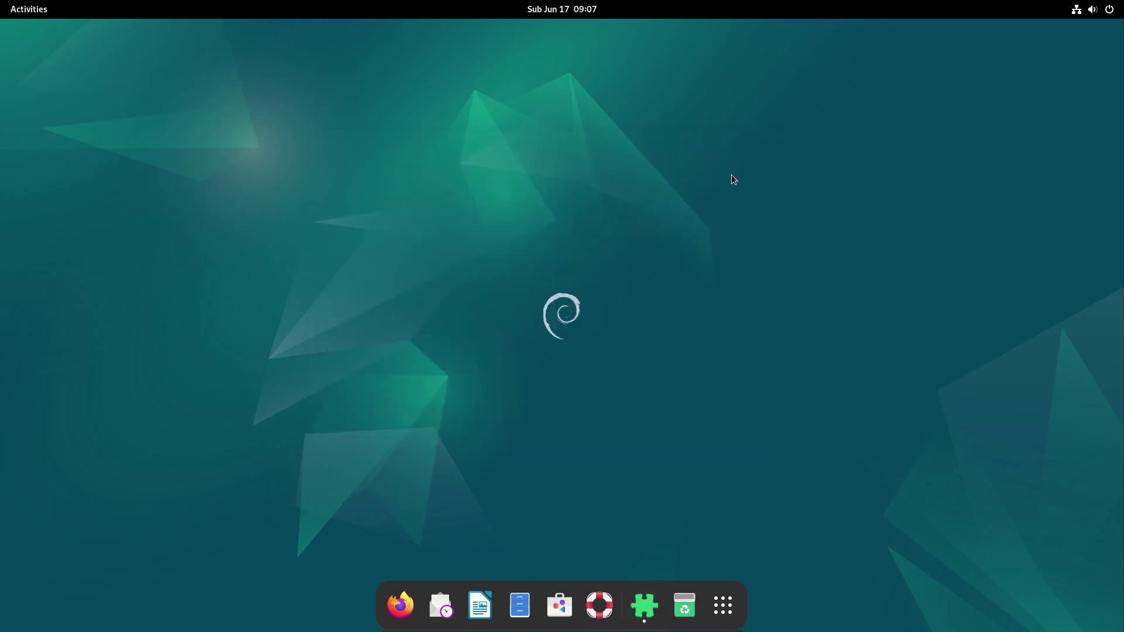
click(647, 608)
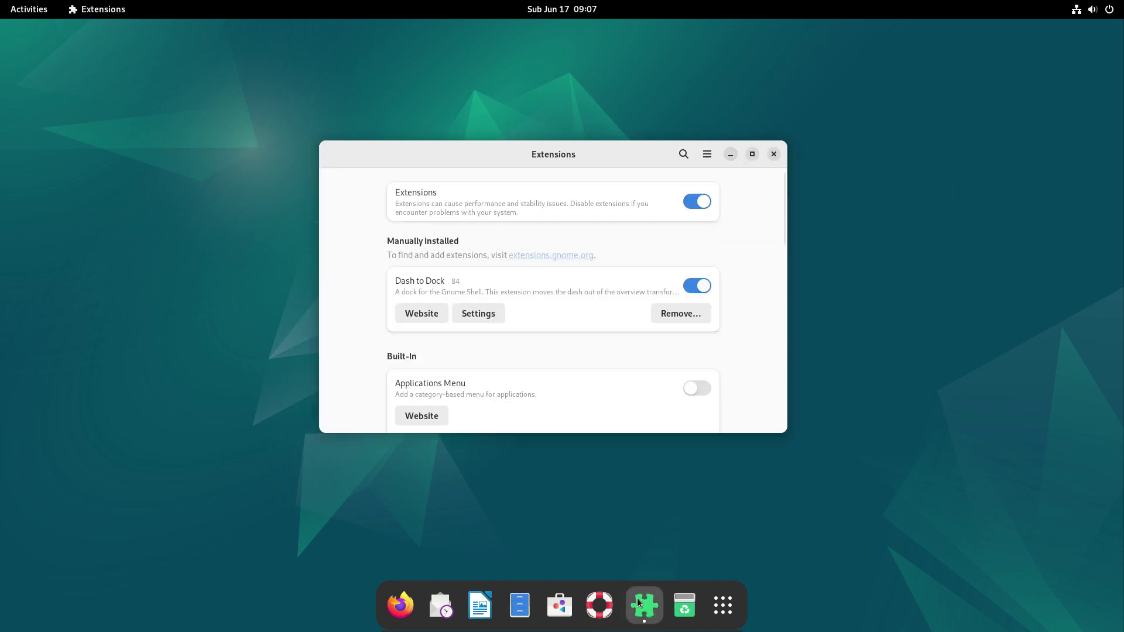
click(643, 614)
click(643, 615)
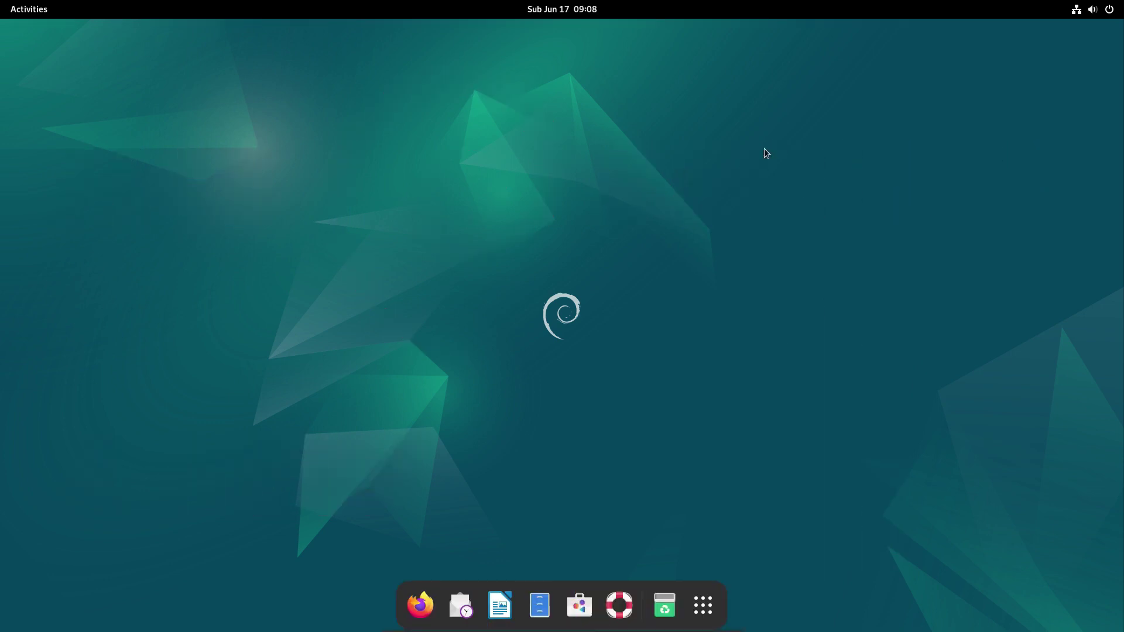
Open Settings' Appearance page and choose the Dark style.
key(super)
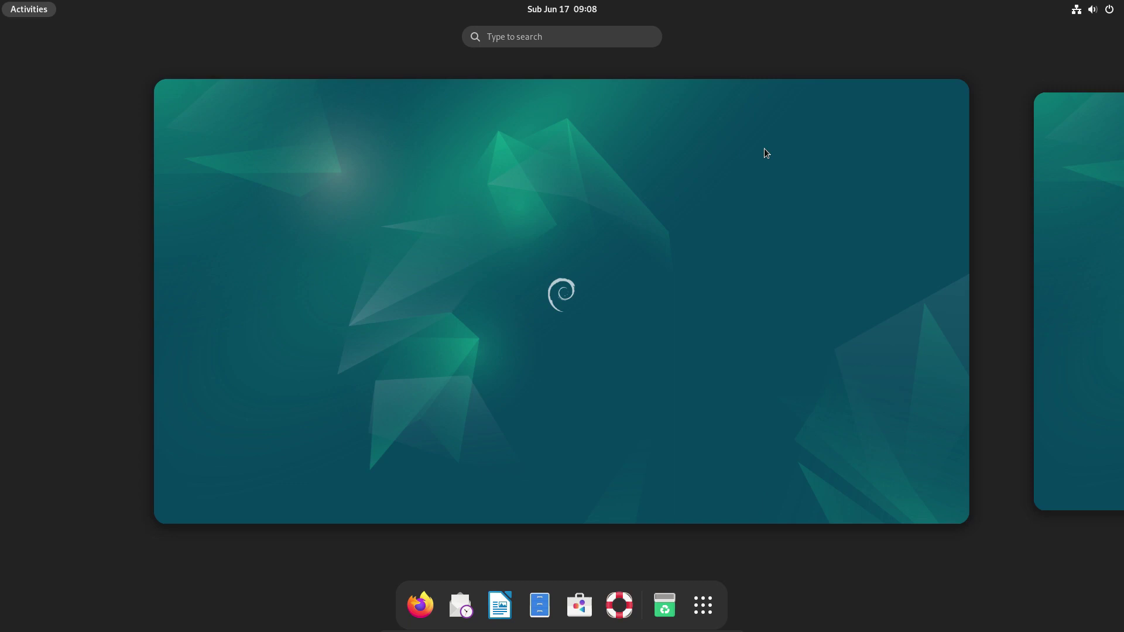
text(sett)
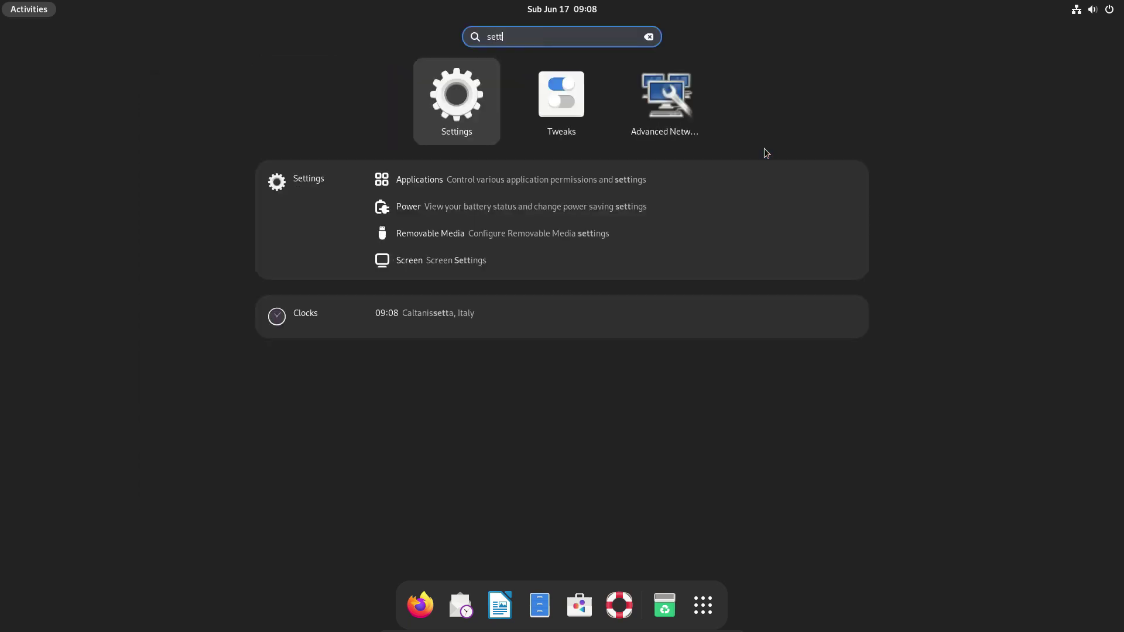
key(Return)
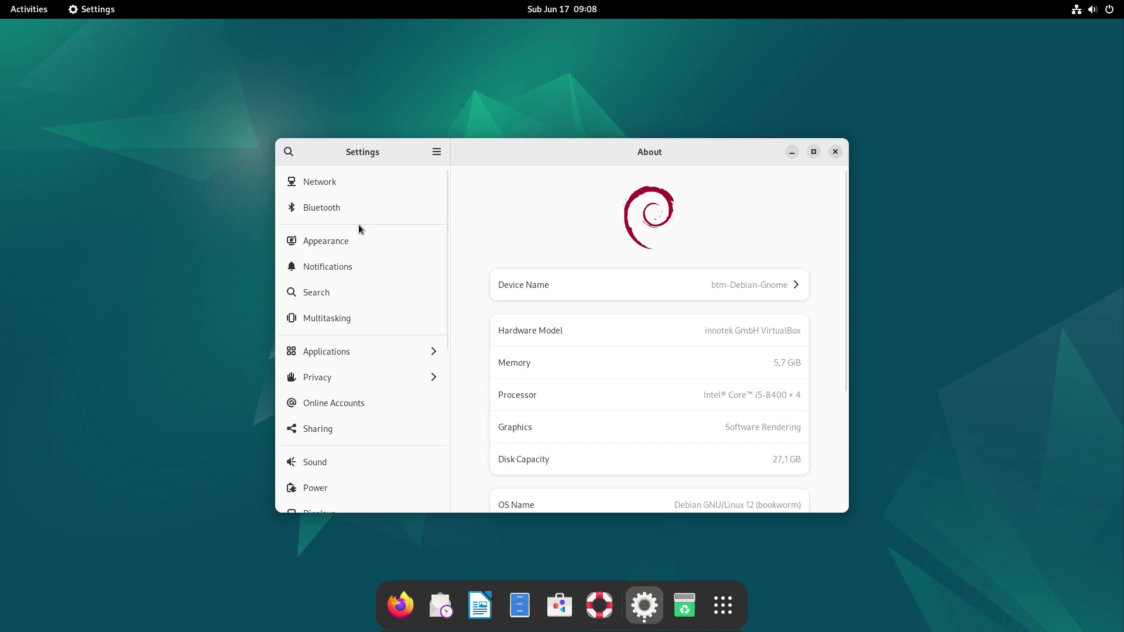
click(356, 243)
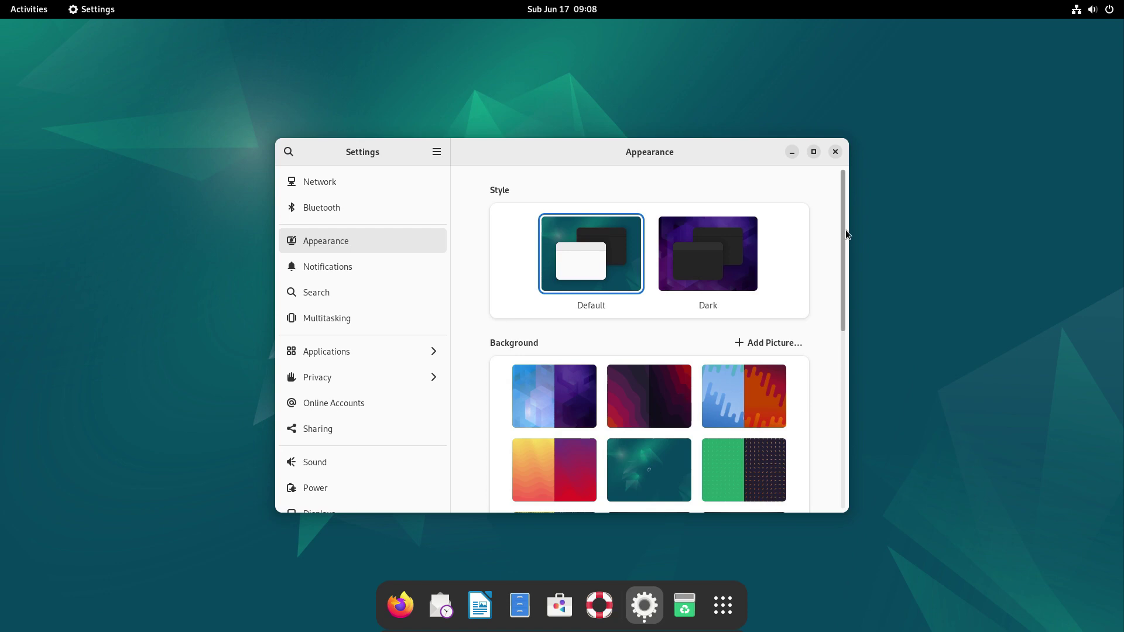
scroll(845, 305, down, 5)
scroll(844, 433, down, 5)
drag(844, 433, 834, 200)
click(737, 251)
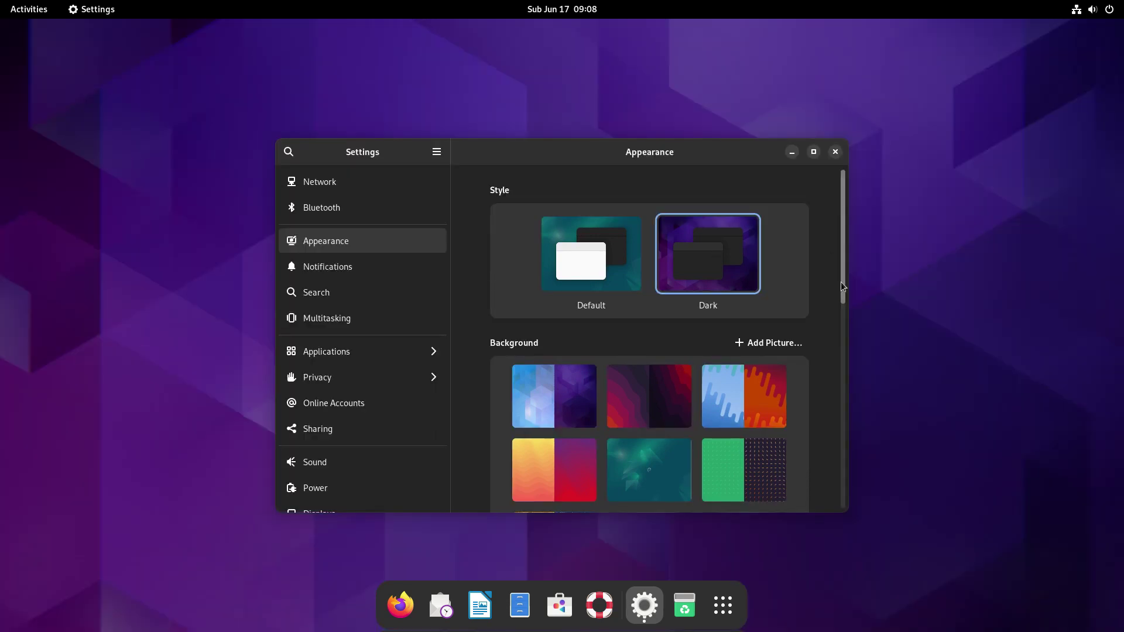
Apply the yellow-and-red wallpaper and minimize Settings.
drag(845, 285, 853, 322)
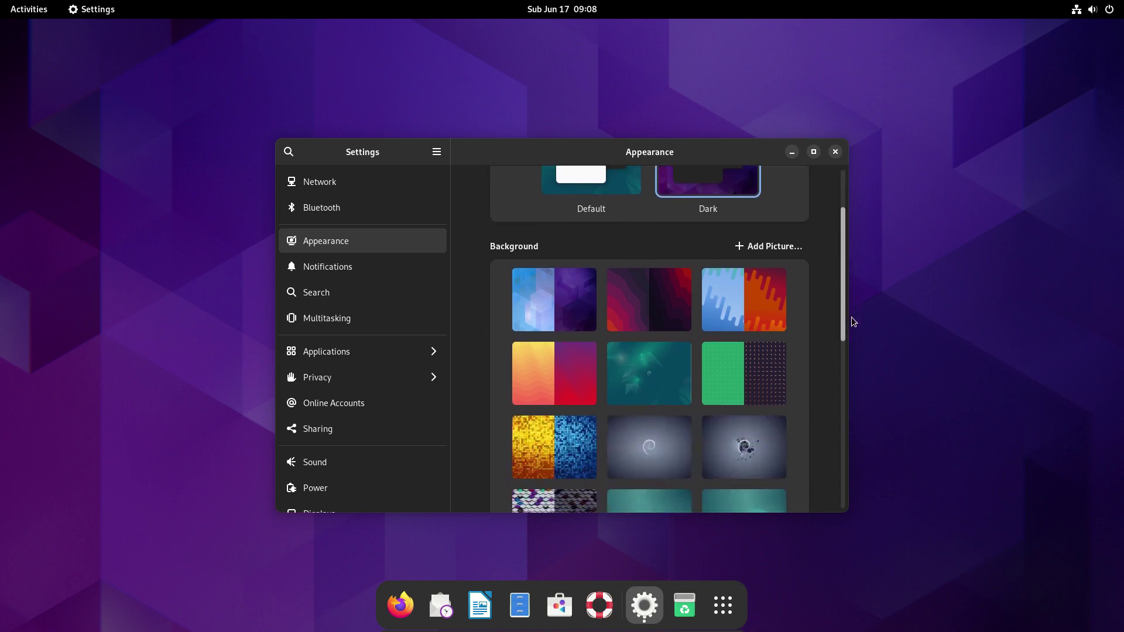
scroll(853, 321, down, 2)
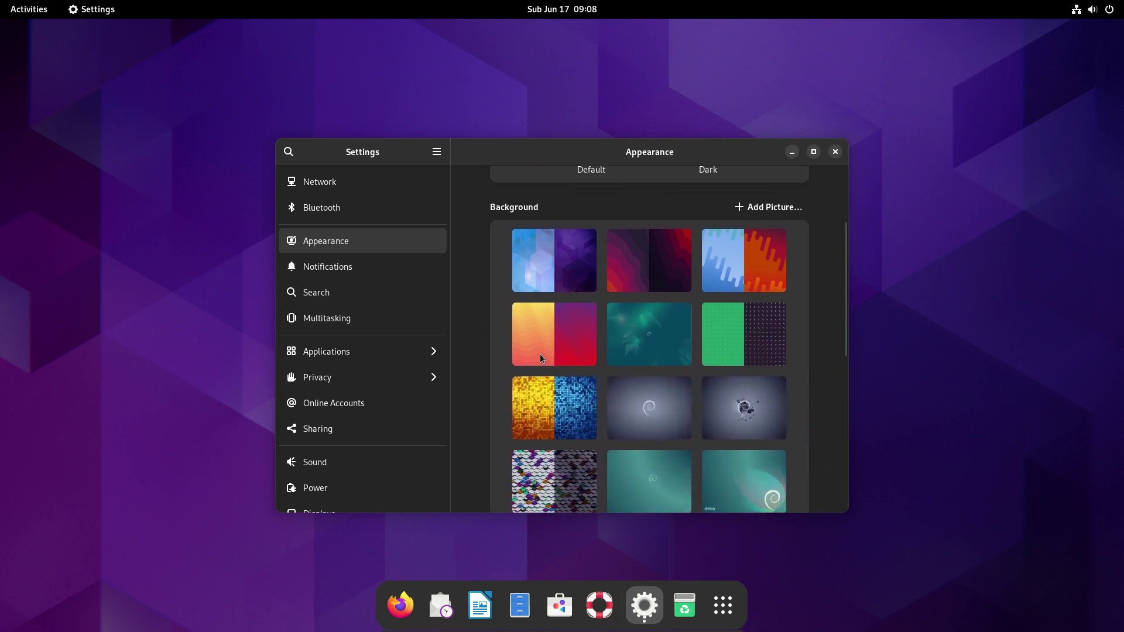
click(544, 351)
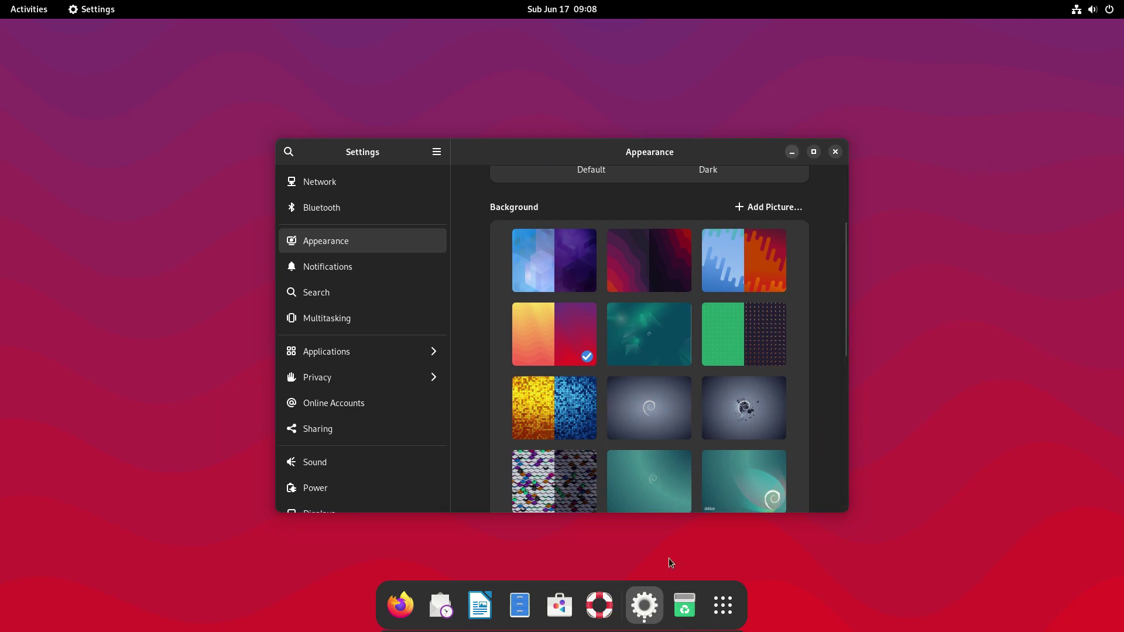
click(651, 603)
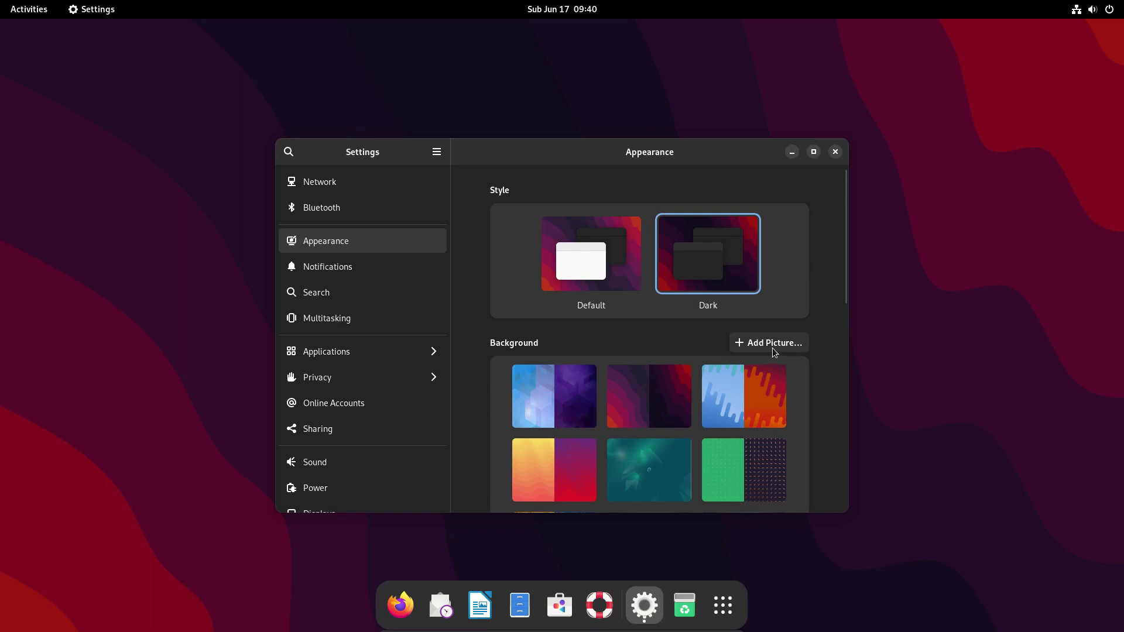
Add colorful-abstract-swirl-4k-c4.jpg via Add Picture, select it as wallpaper, and close Settings.
click(773, 348)
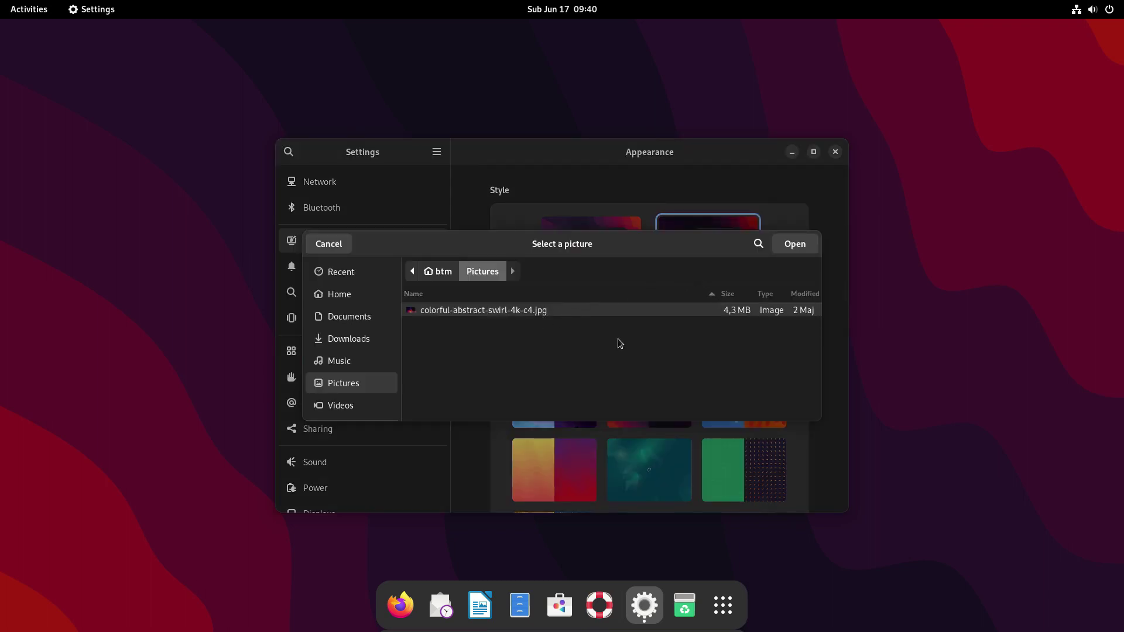
click(795, 246)
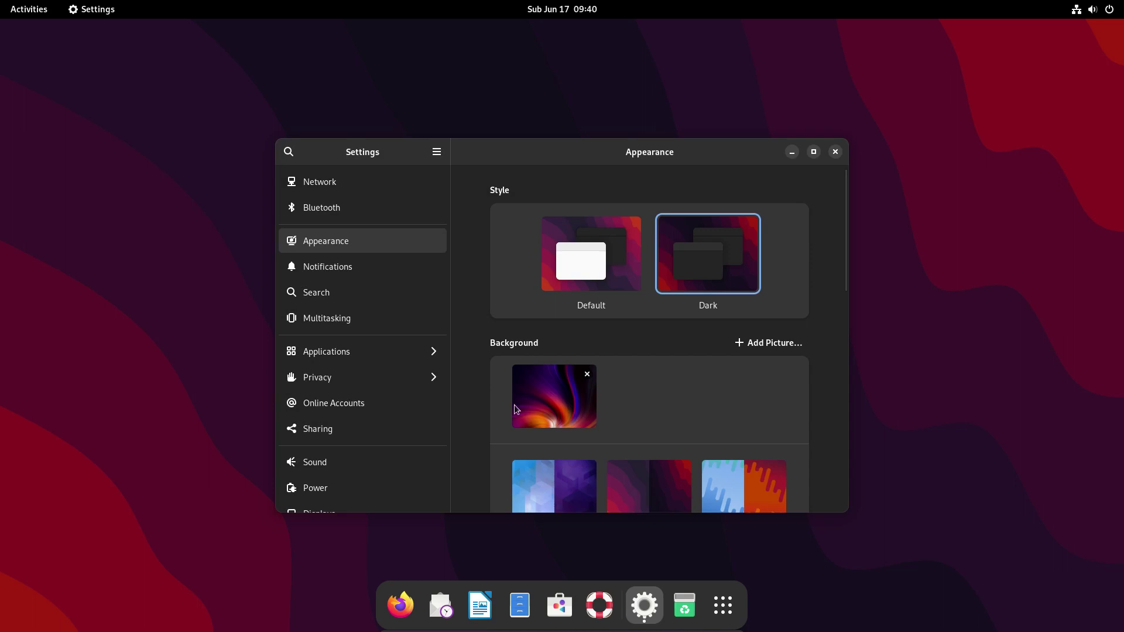
click(530, 404)
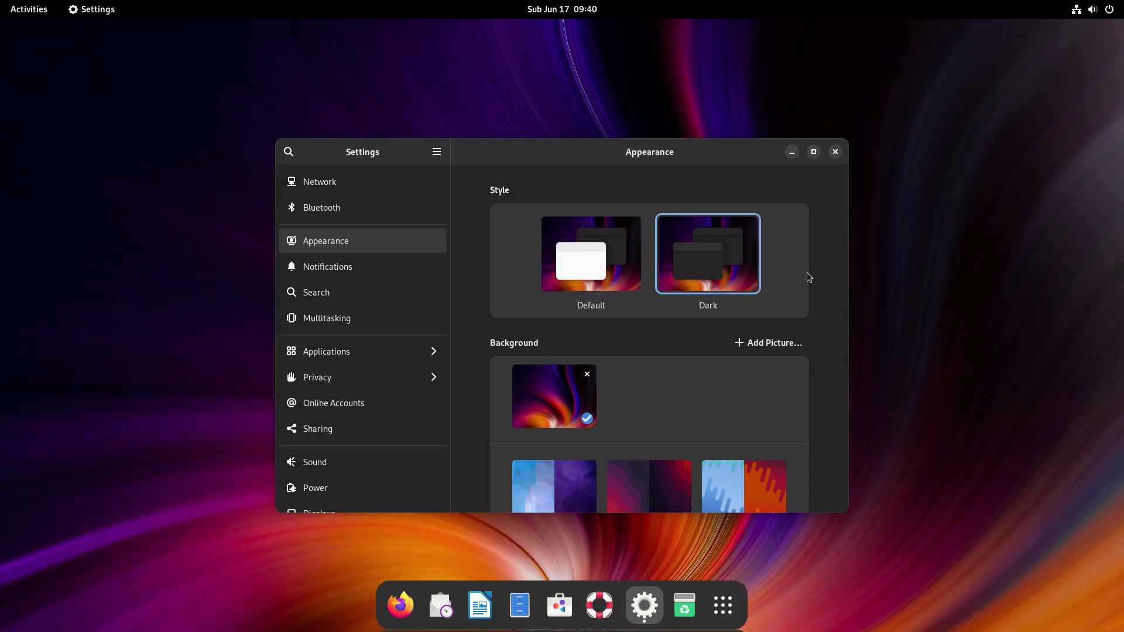
click(835, 151)
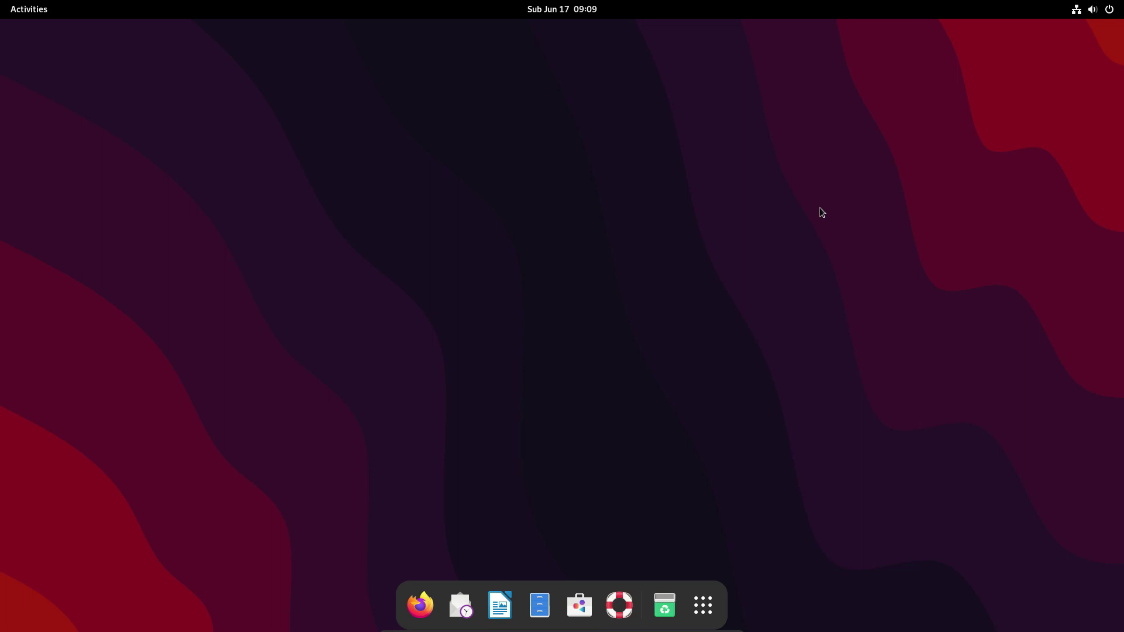
Search GNOME Software for vlc and check its source, which is only Debian GNU/Linux.
click(579, 606)
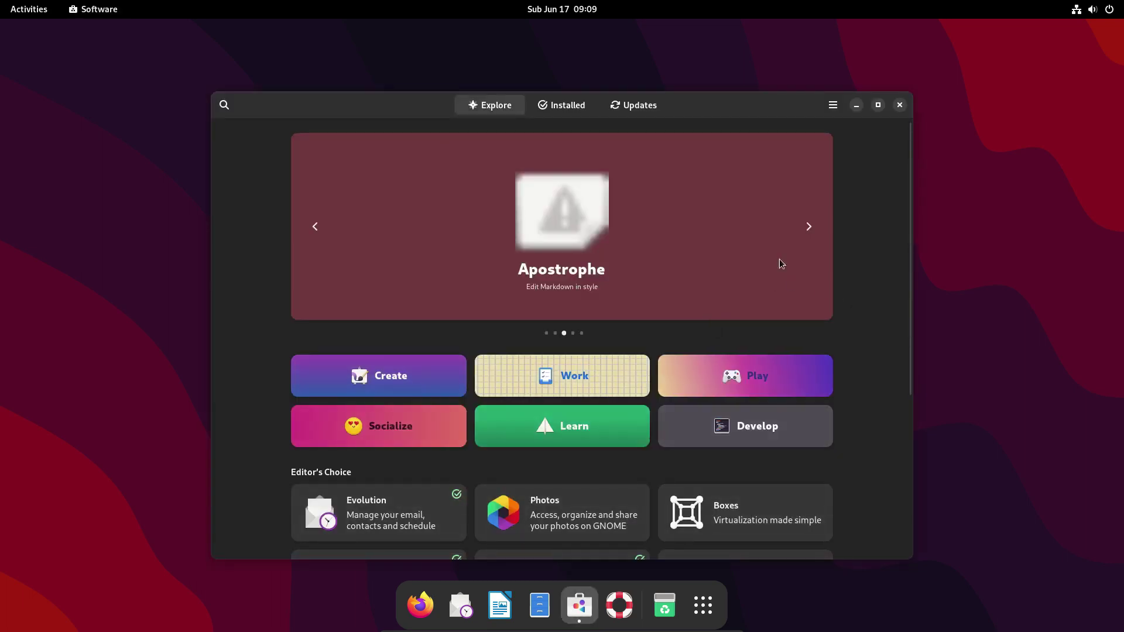
click(225, 105)
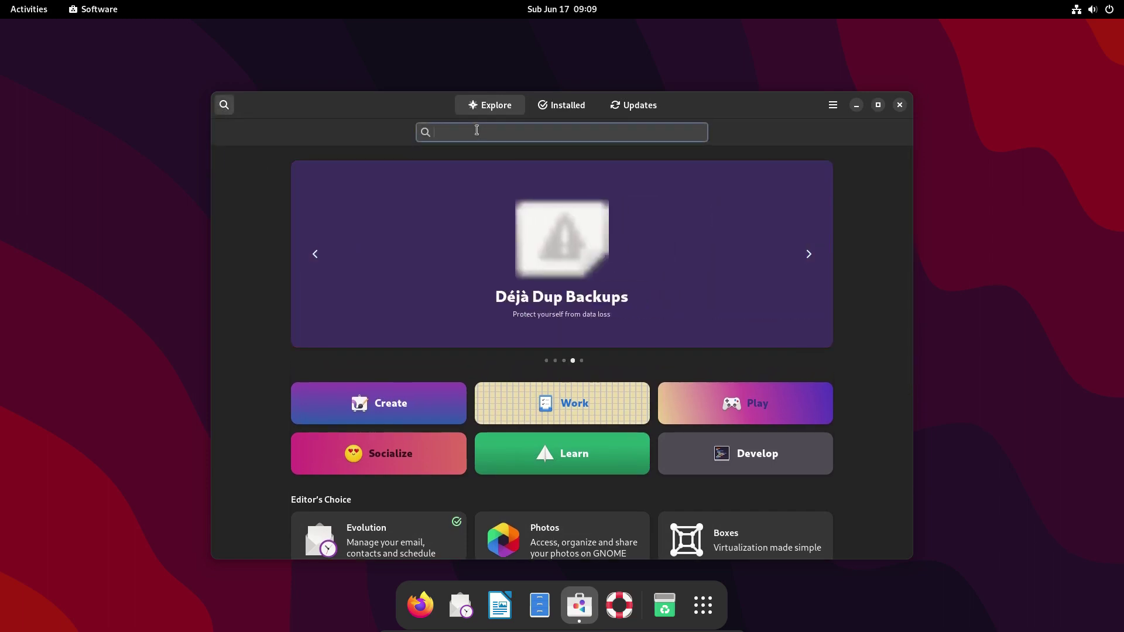
text(vlc)
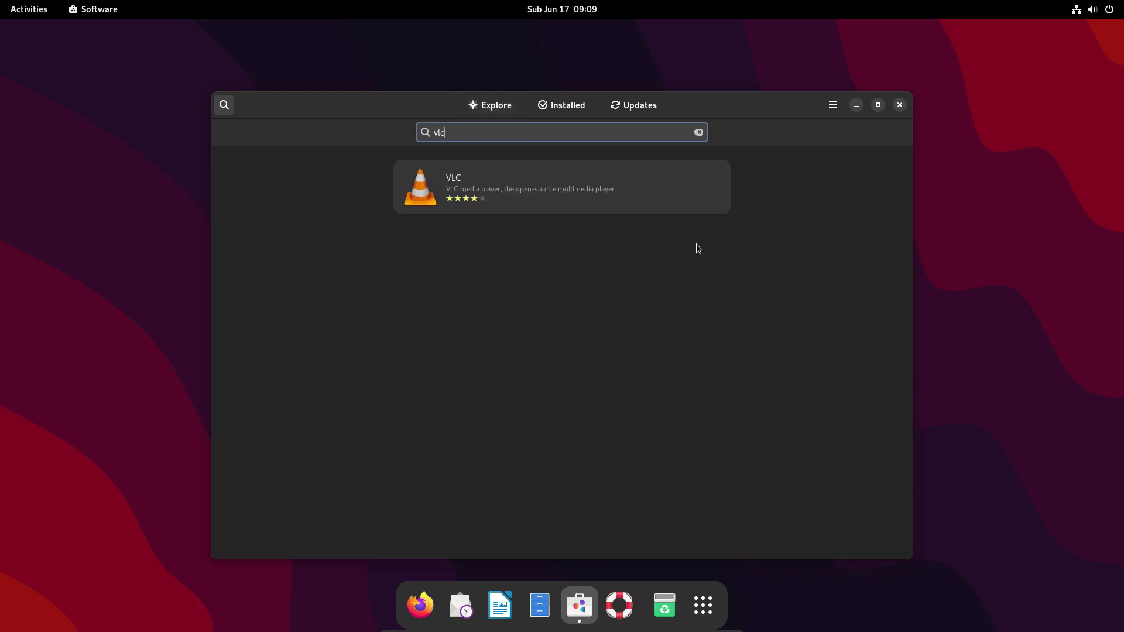
click(605, 185)
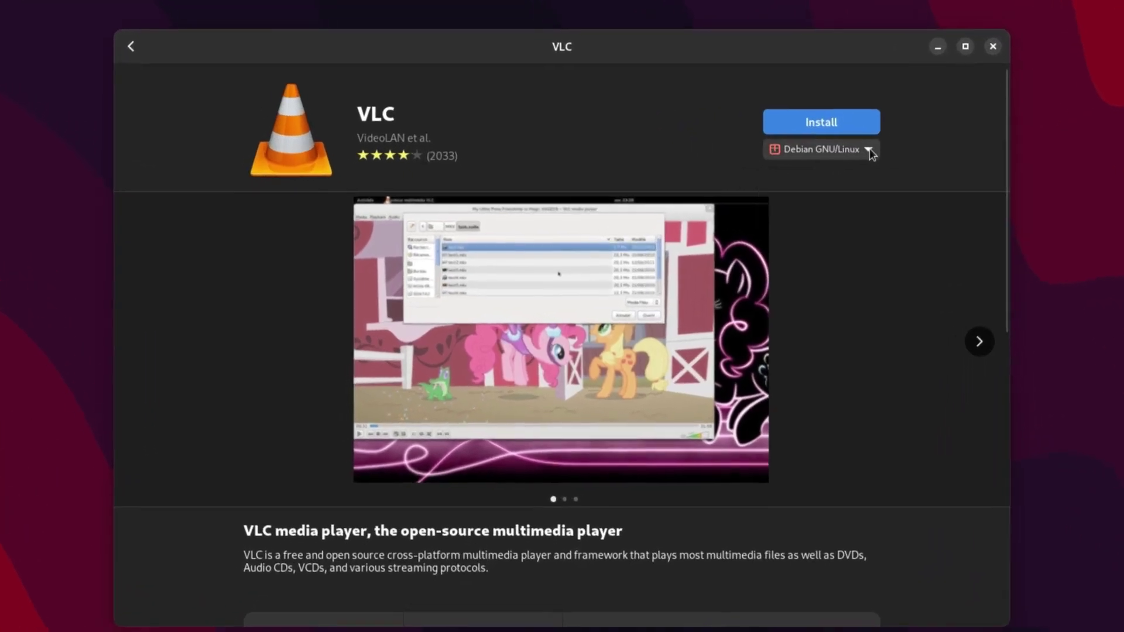
click(869, 151)
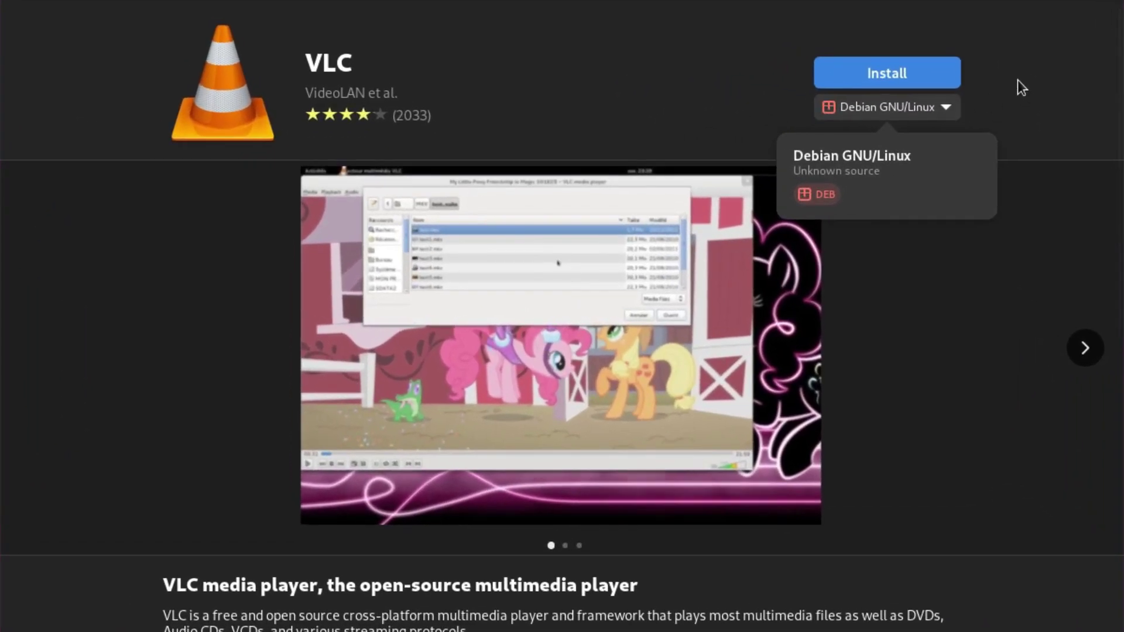
click(1026, 82)
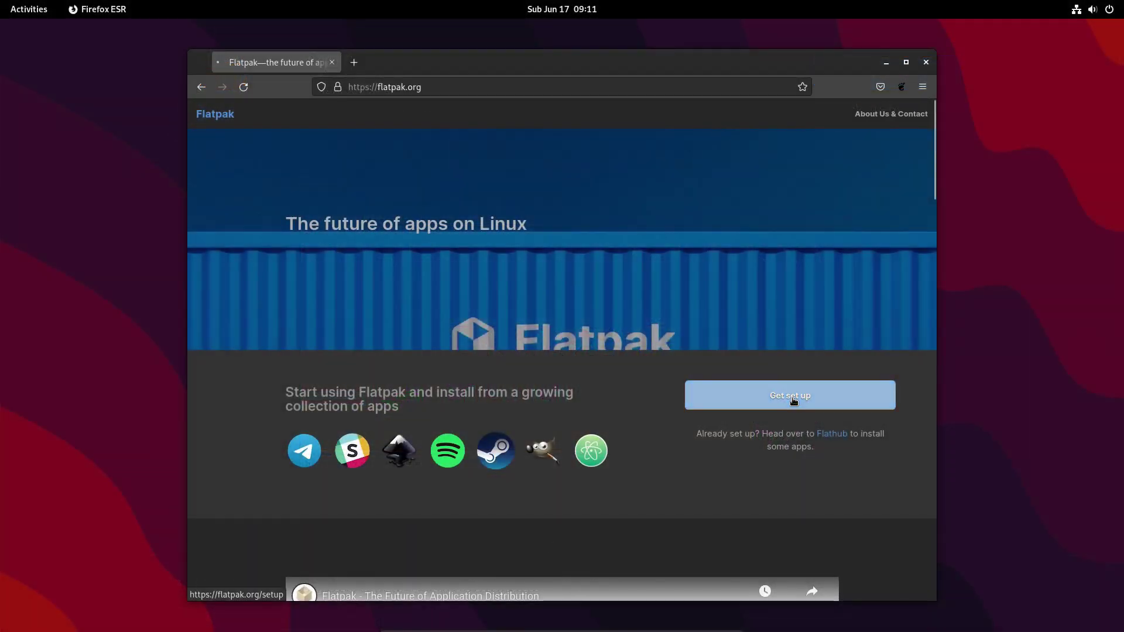
Open flatpak.org's Debian setup guide and launch Terminal alongside it.
click(793, 395)
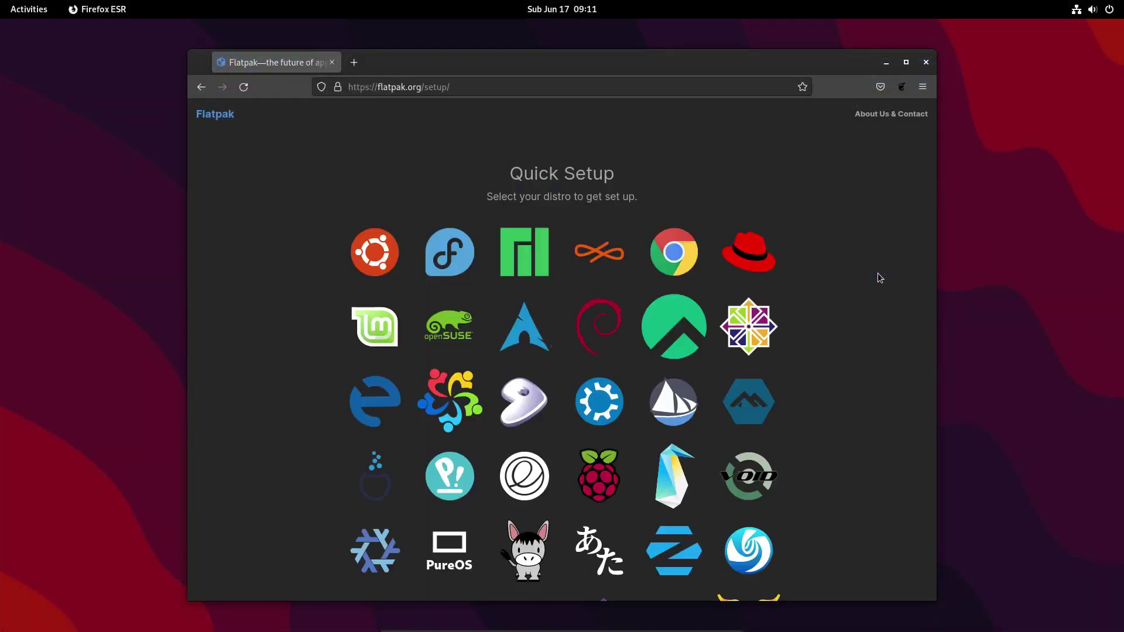
click(598, 326)
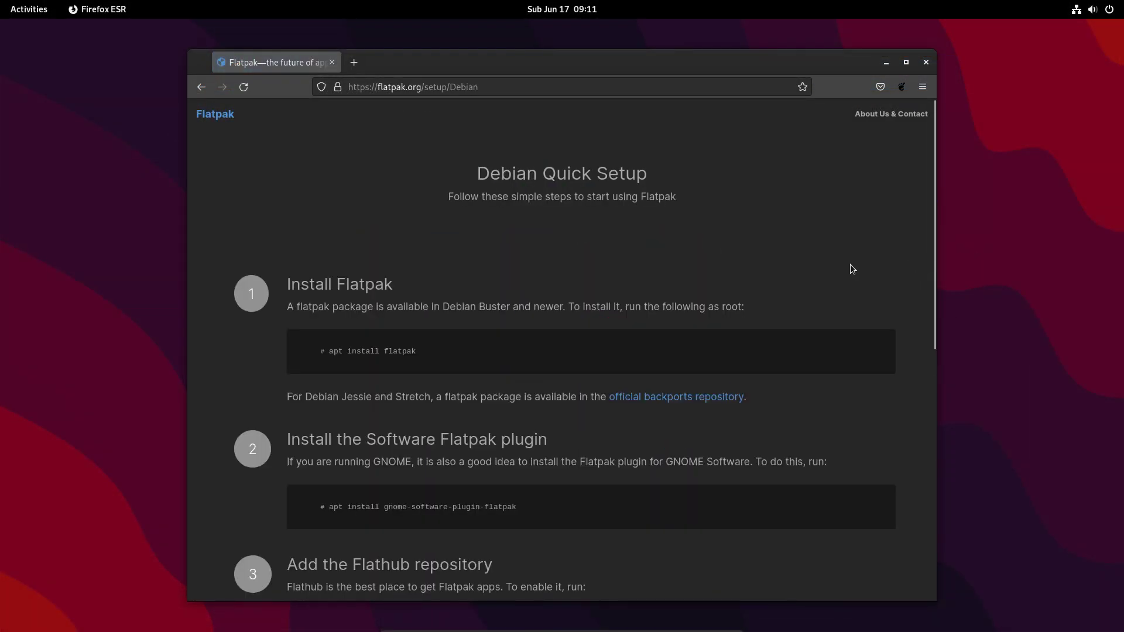
key(super)
text(terminal)
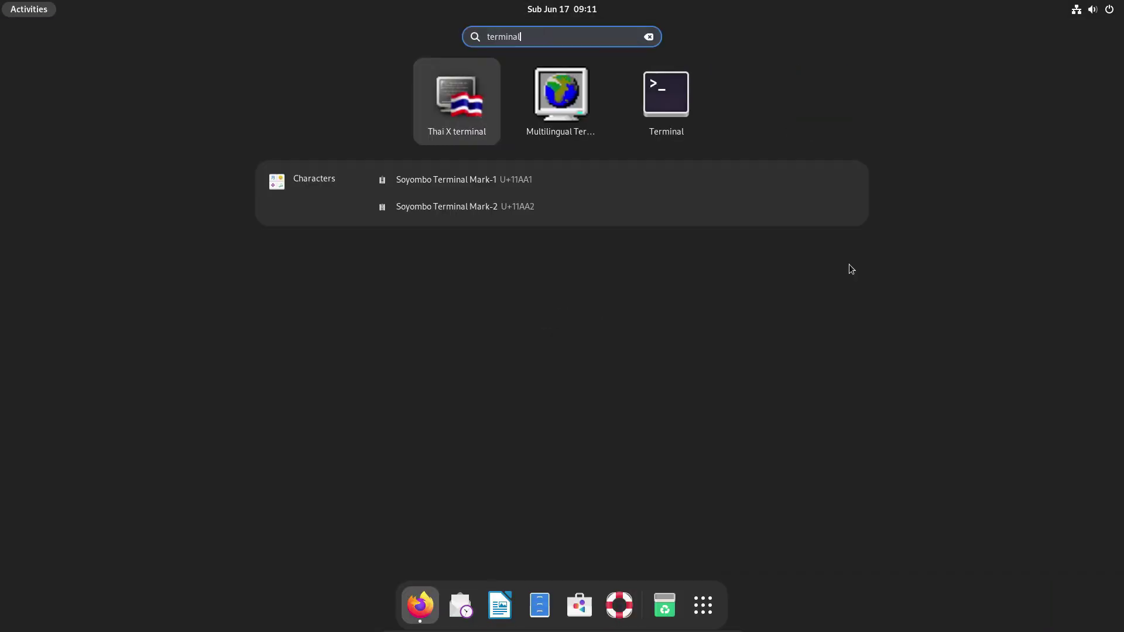
key(Right)
key(Right)
key(Return)
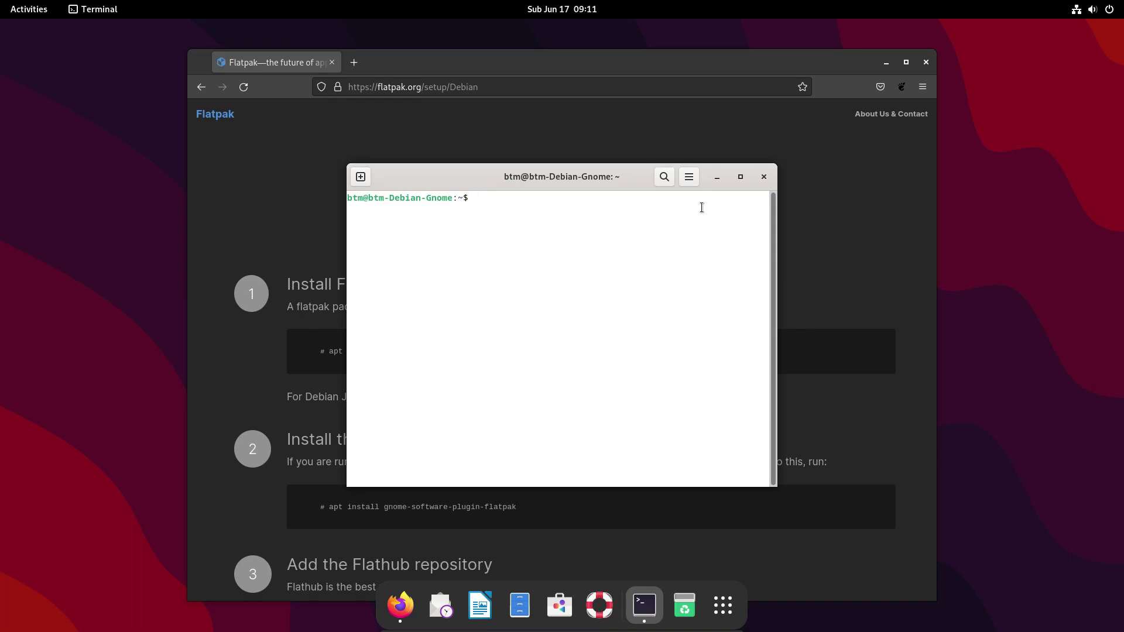
Copy the apt install flatpak command from the page and run it with sudo in Terminal.
click(717, 177)
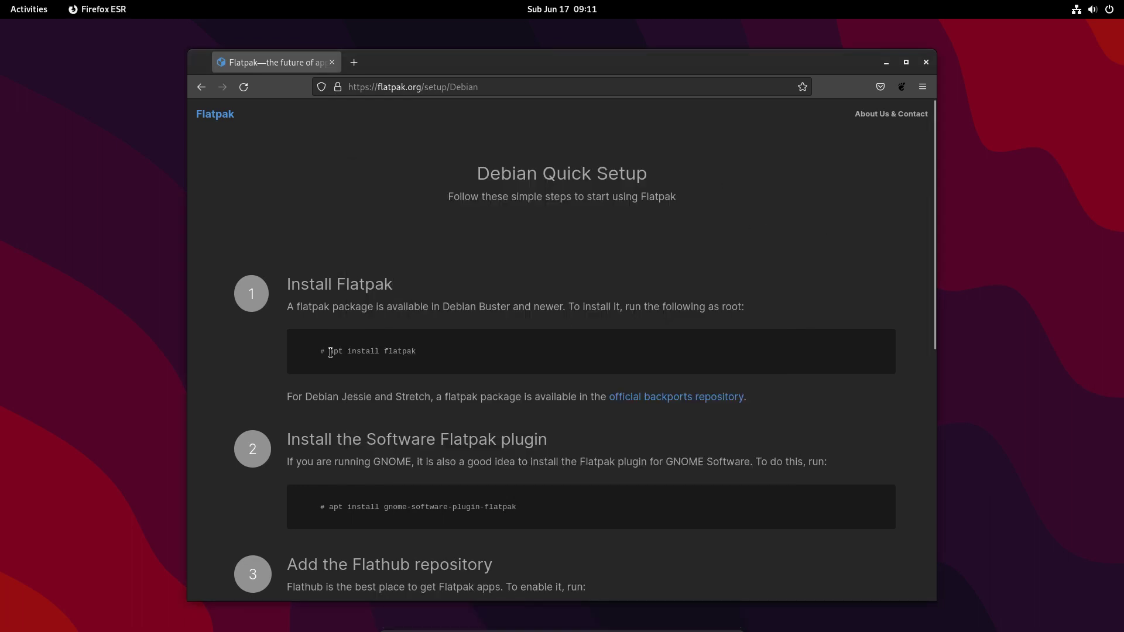
drag(331, 352, 416, 353)
right_click(412, 352)
click(436, 360)
key(super)
click(763, 321)
text(sudo)
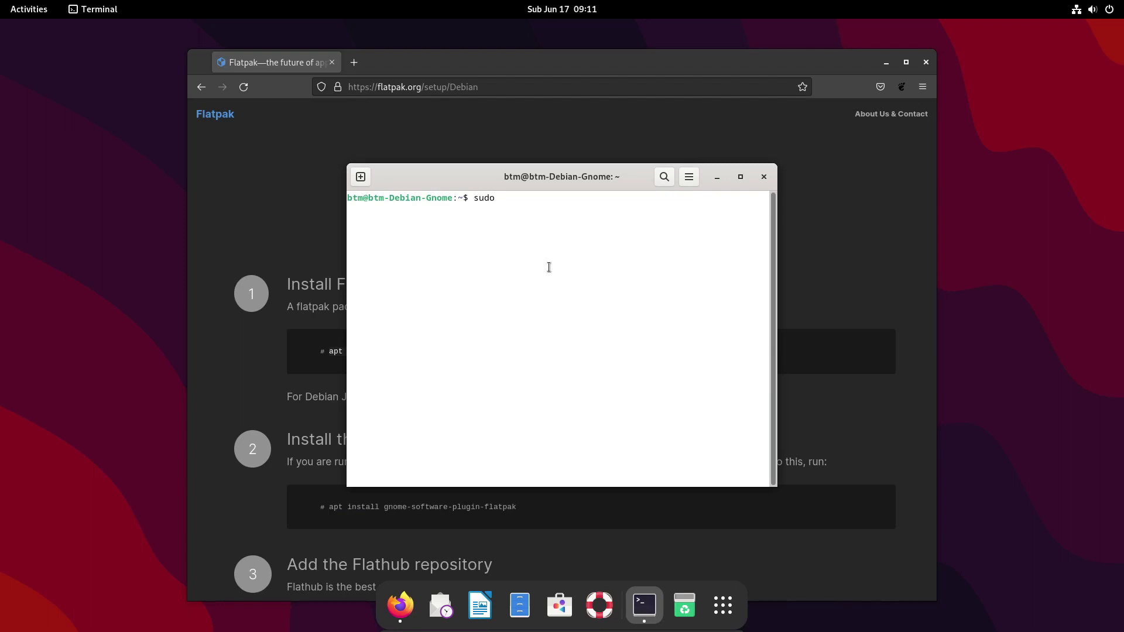
right_click(535, 251)
click(555, 284)
key(Return)
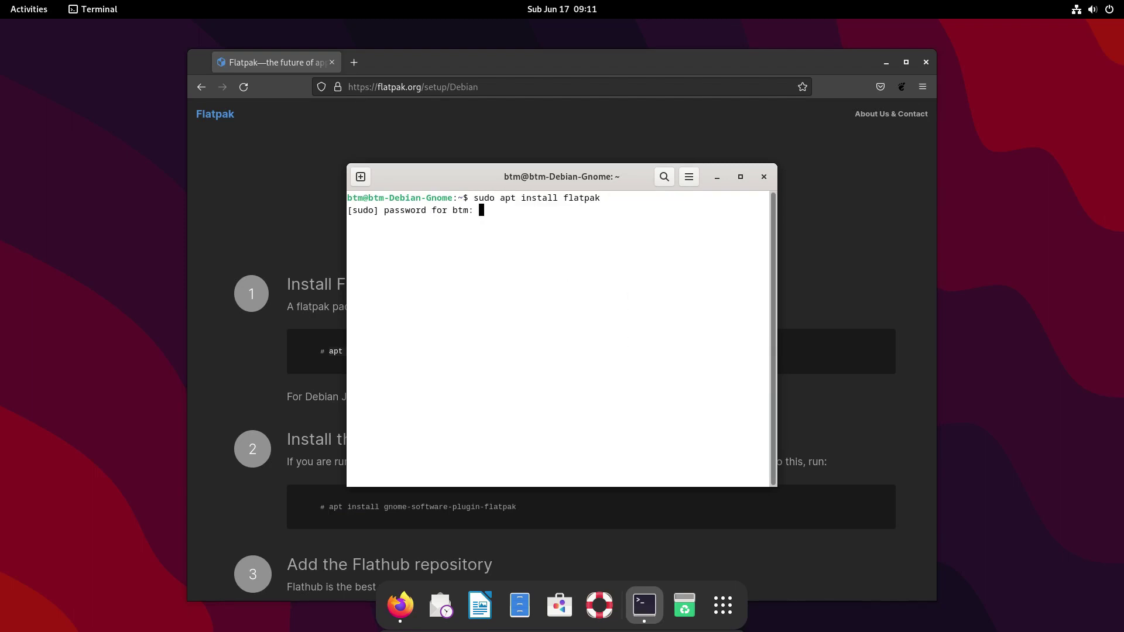
key(Return)
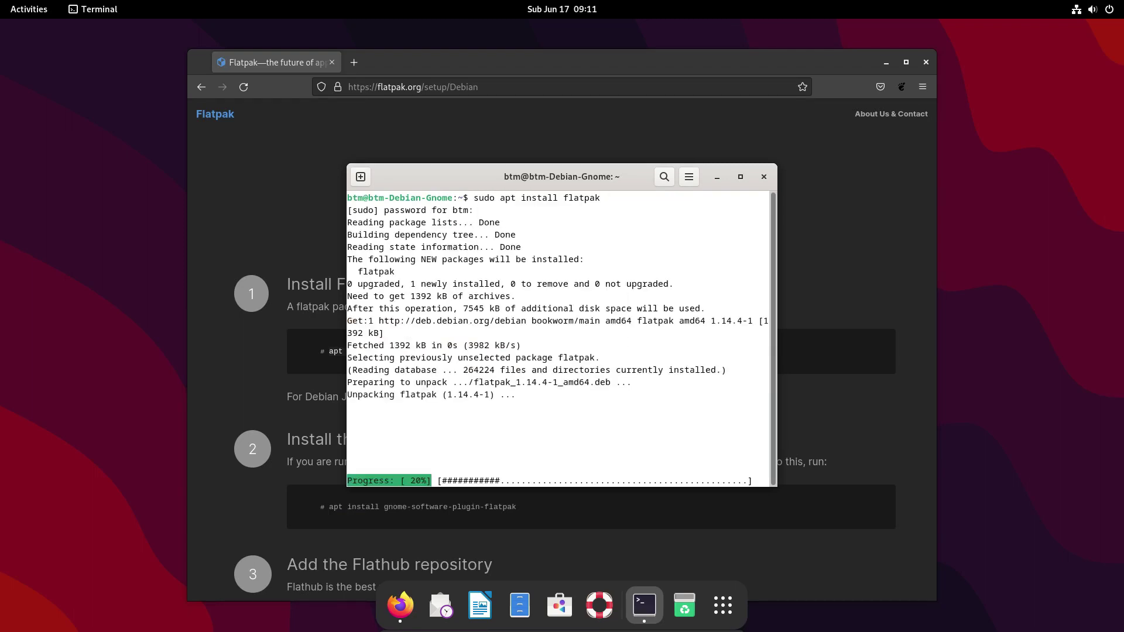
Select and copy the gnome-software-plugin-flatpak install command from the Flatpak page.
click(716, 177)
scroll(372, 404, down, 3)
drag(328, 347, 522, 350)
right_click(485, 346)
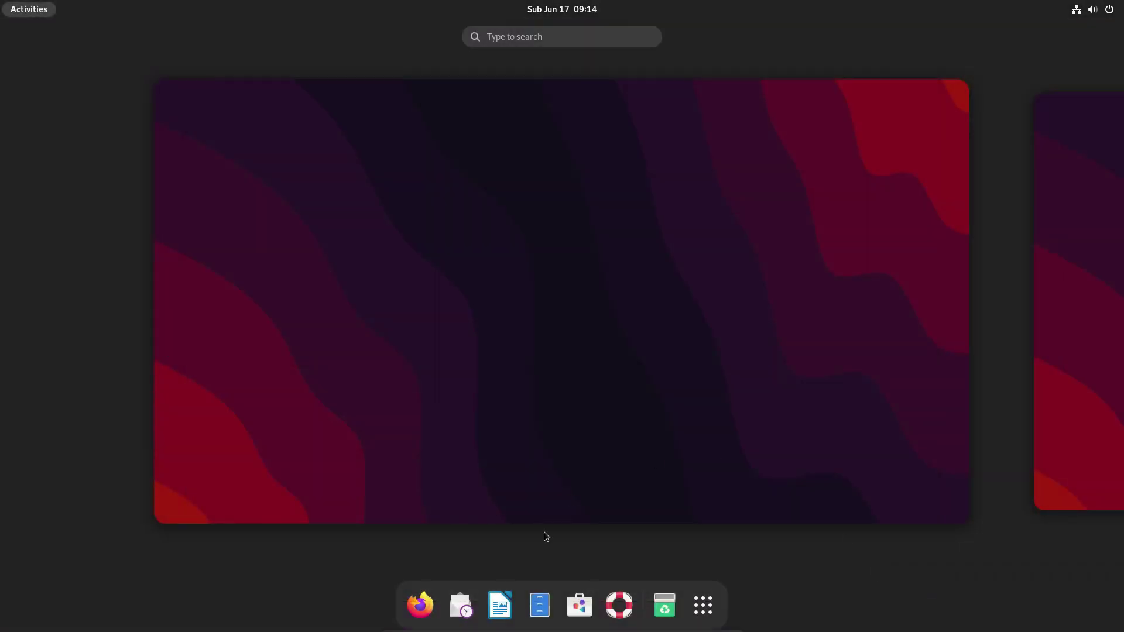
Switch Kdenlive's source in GNOME Software from Flathub to the Debian GNU/Linux package.
click(579, 604)
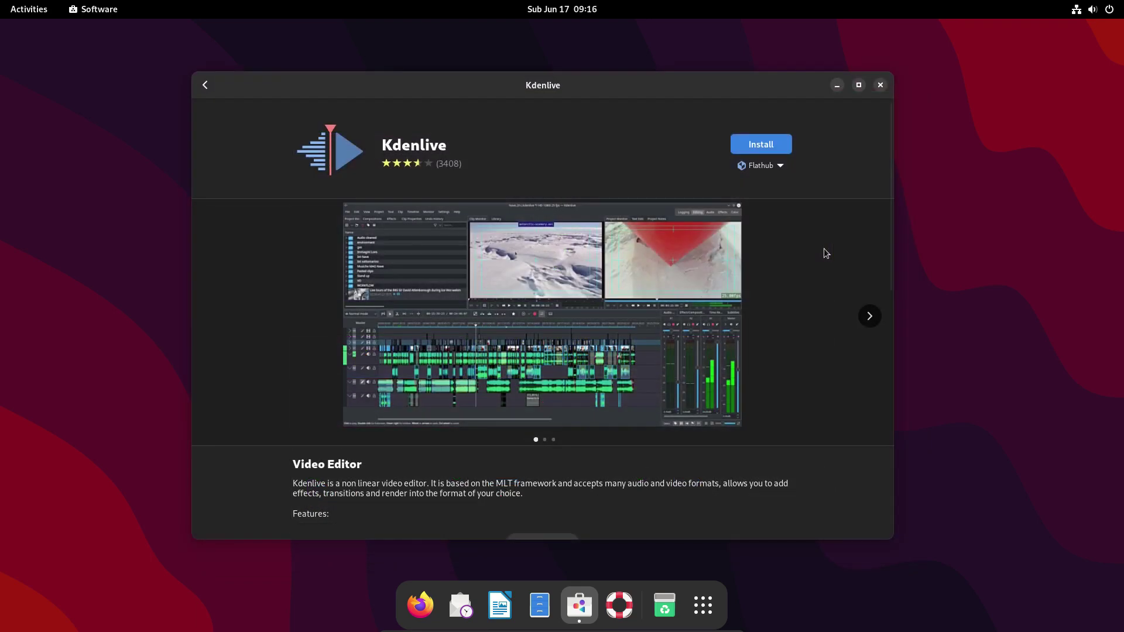
scroll(823, 248, down, 5)
scroll(825, 253, down, 1)
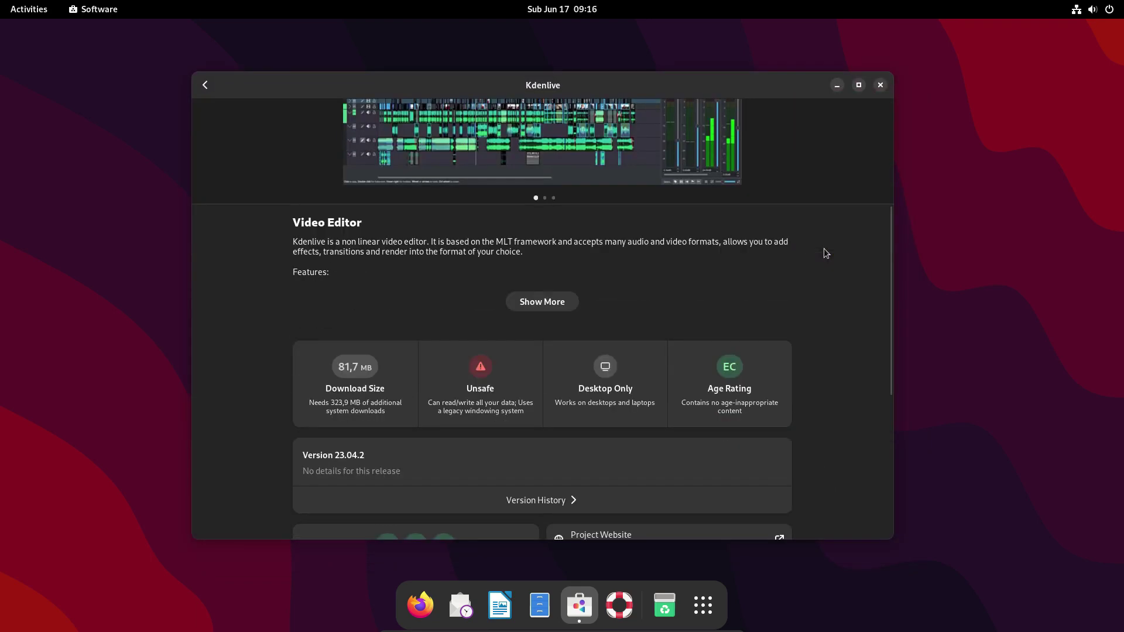
scroll(824, 253, down, 1)
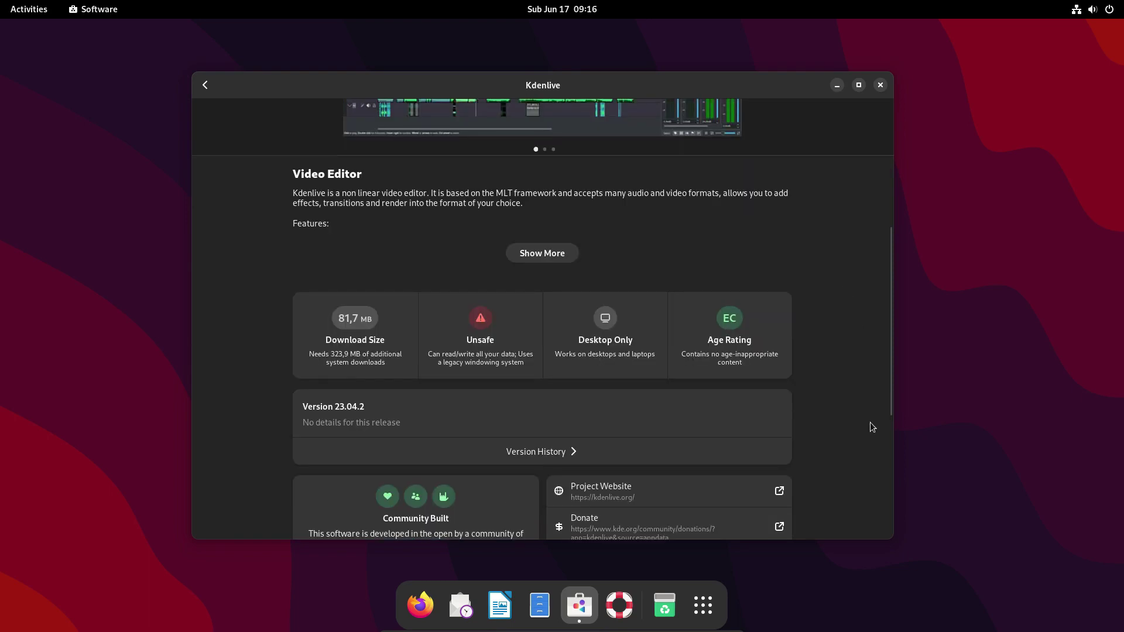
scroll(868, 422, up, 5)
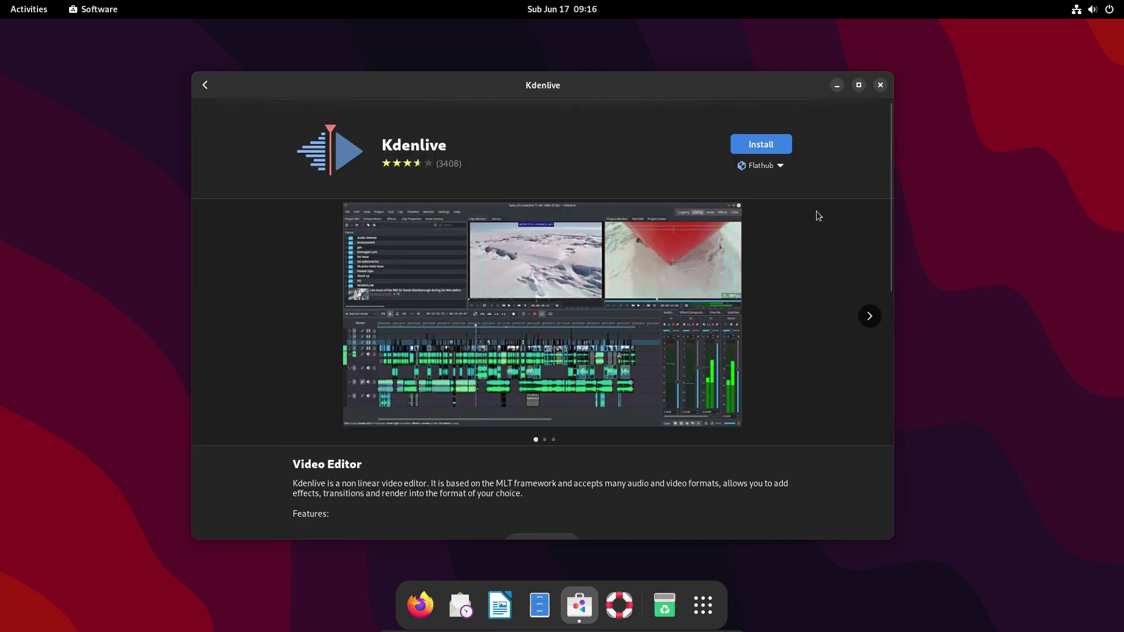
click(785, 168)
click(762, 208)
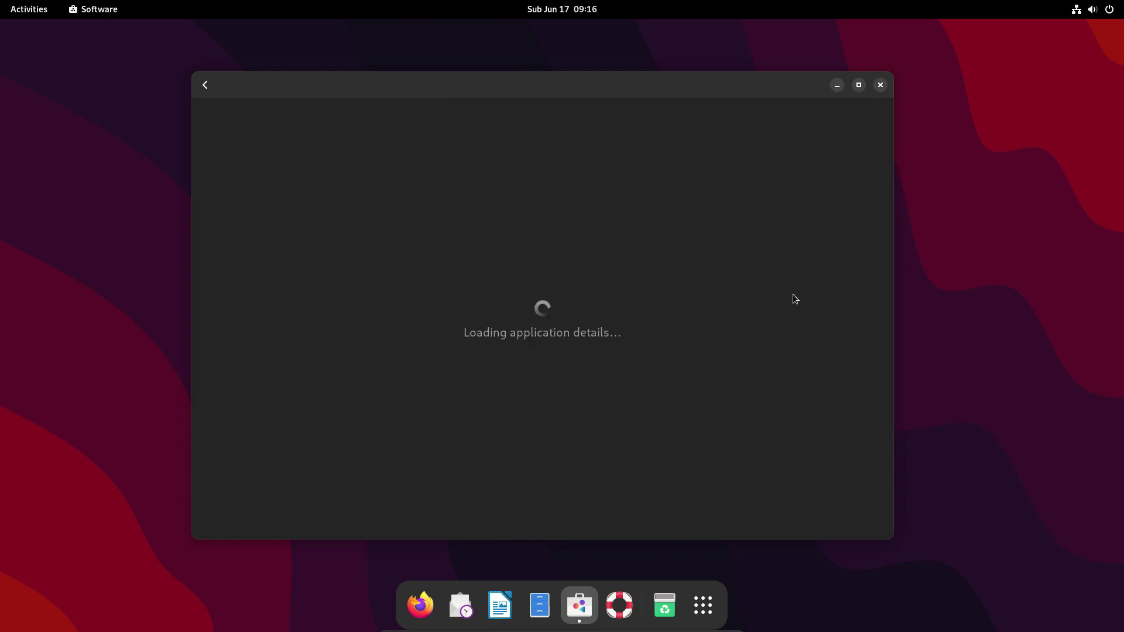
Scroll through the listing's details and go back to the firefox search results.
scroll(840, 283, down, 5)
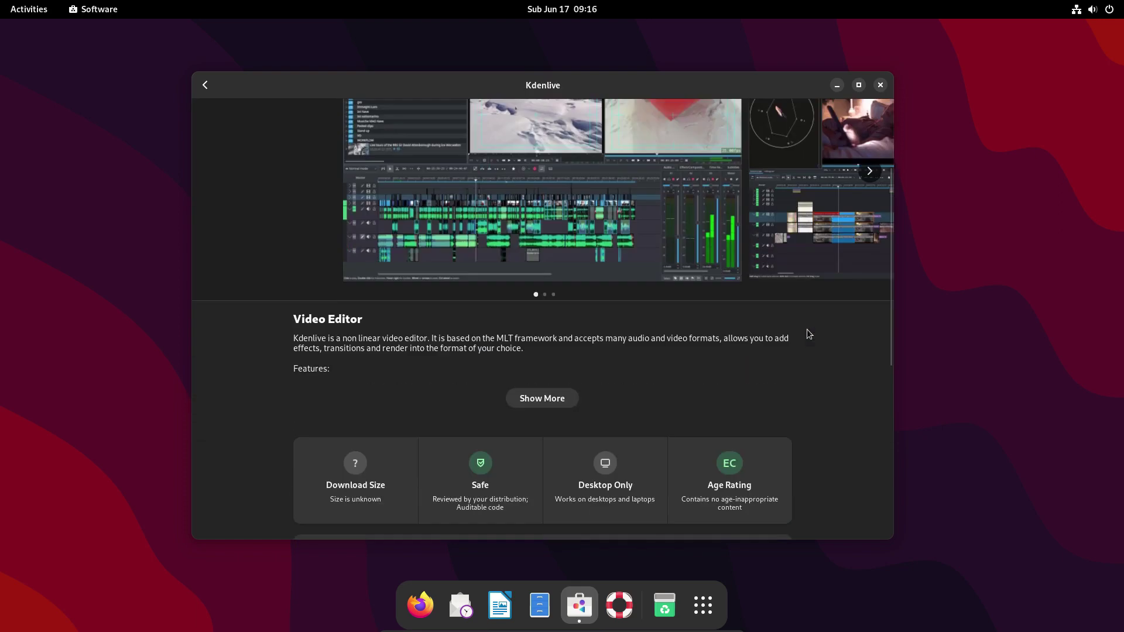
scroll(808, 333, down, 3)
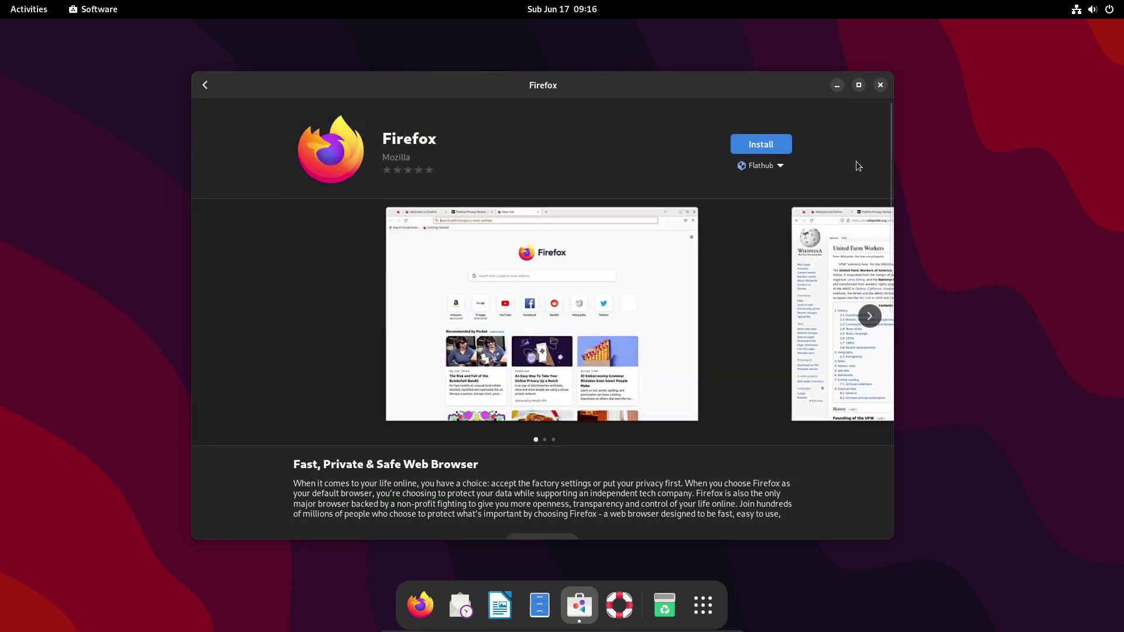
scroll(856, 160, down, 5)
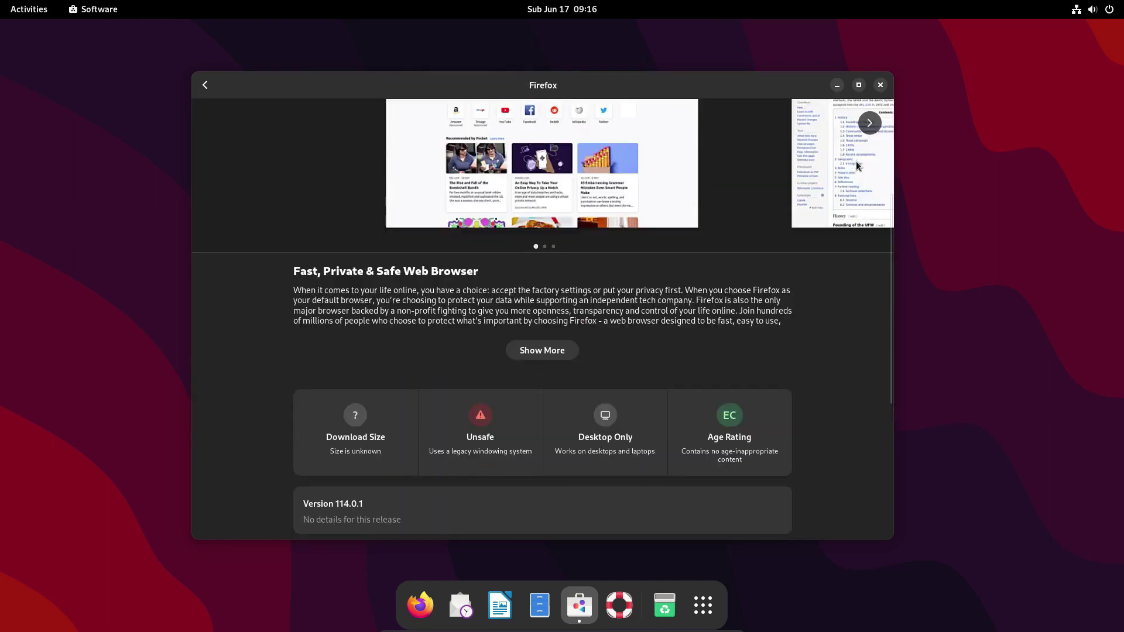
scroll(843, 378, down, 1)
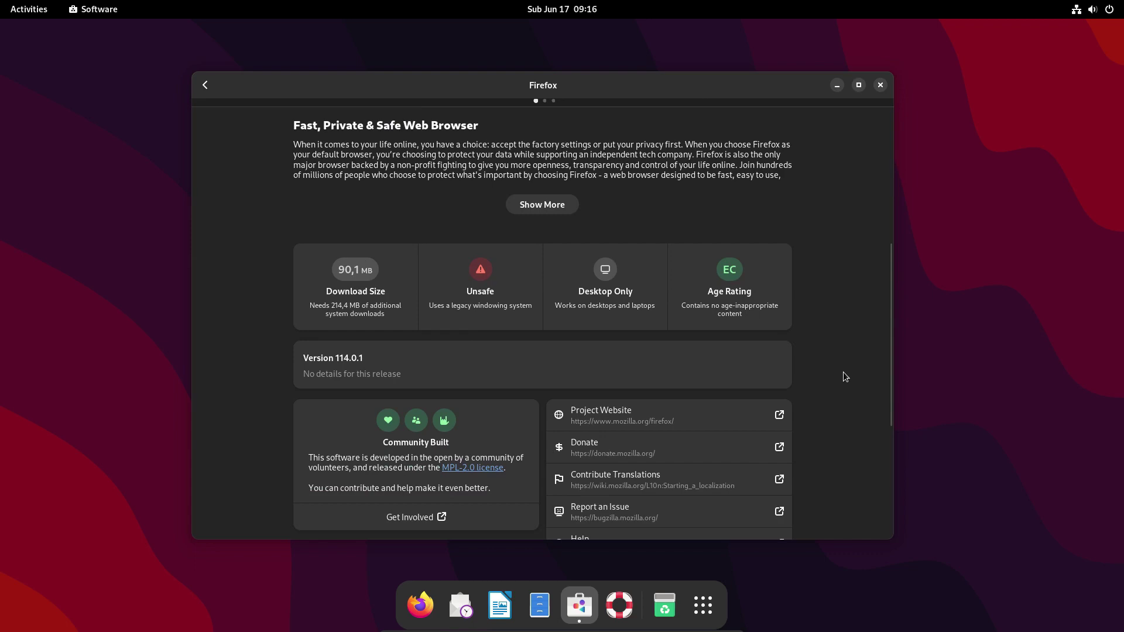
scroll(847, 375, up, 6)
click(212, 87)
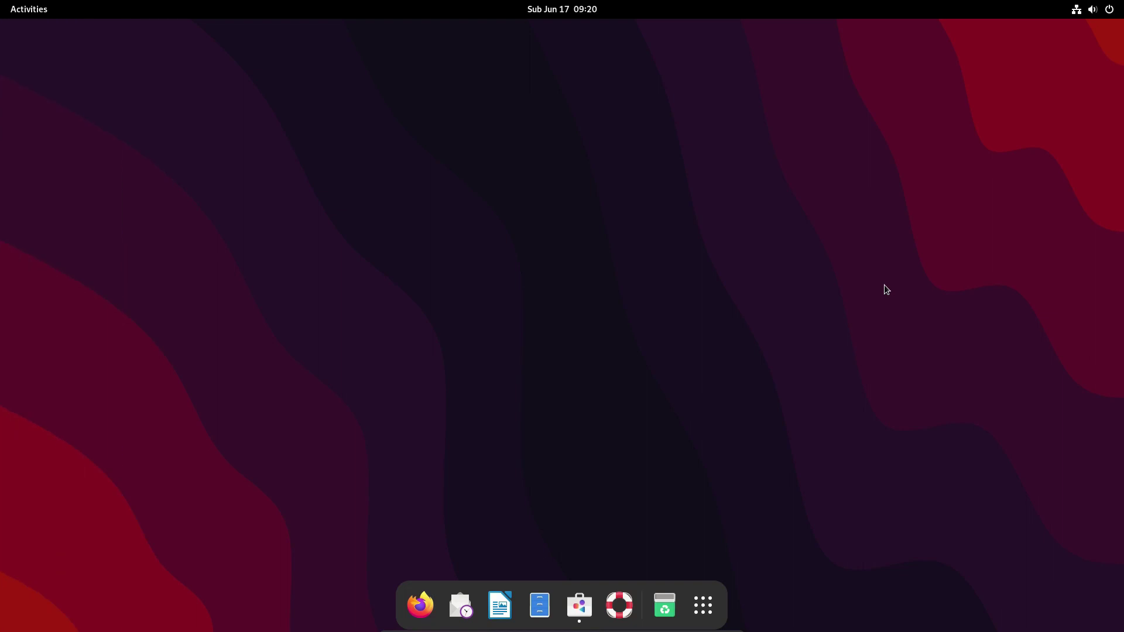
Find Four-in-a-row in GNOME Software and uninstall it, authenticating with the password.
click(579, 605)
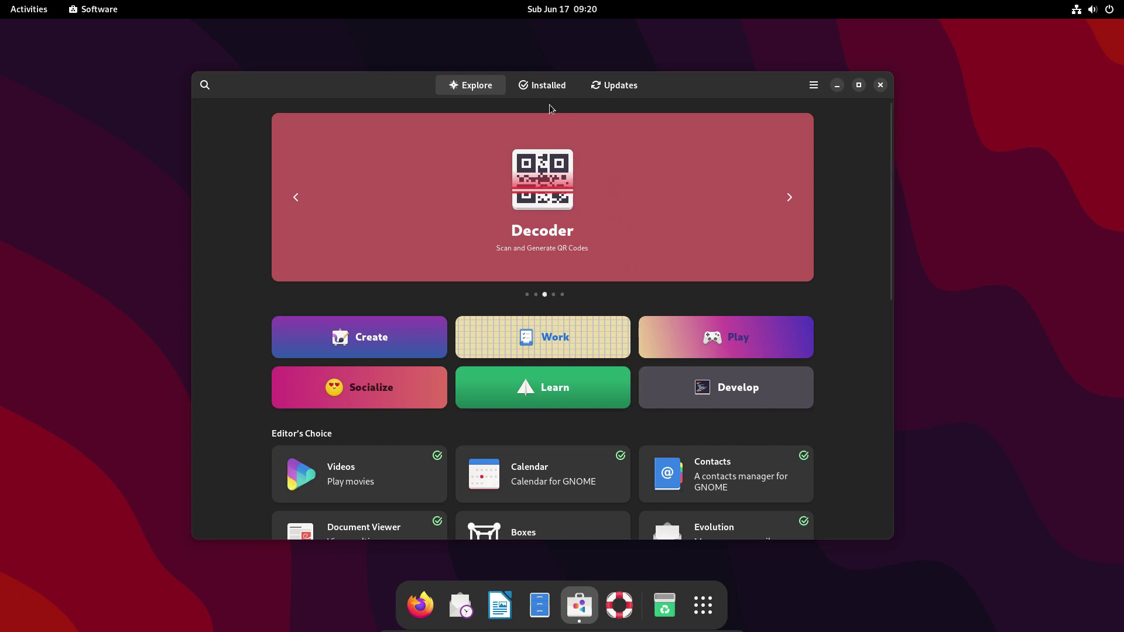
click(204, 86)
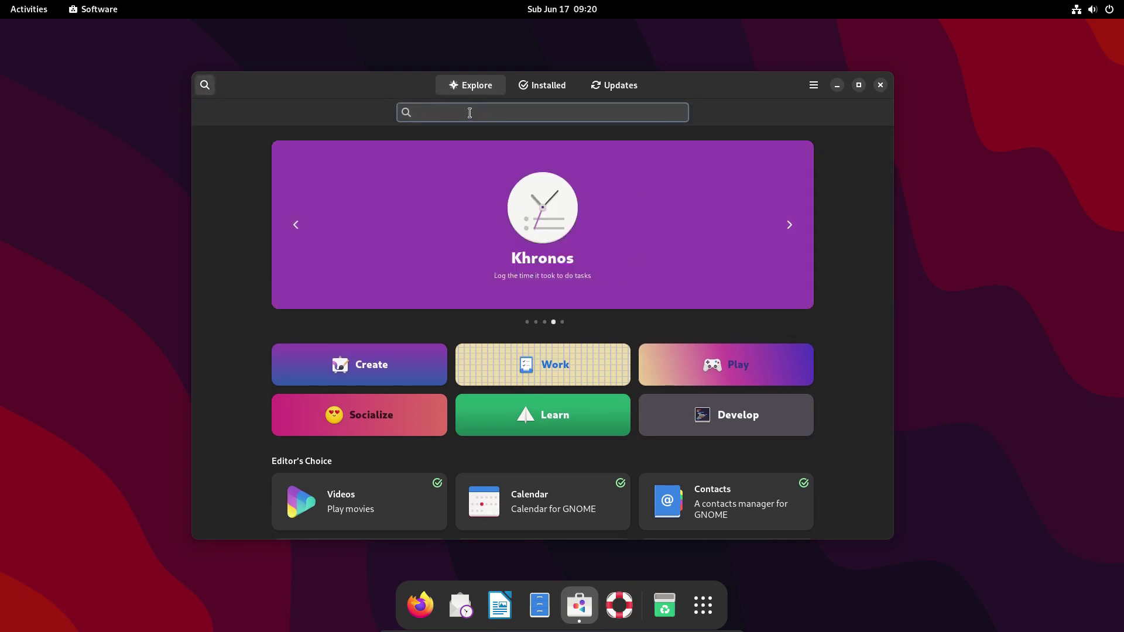
text(four-in-a-row)
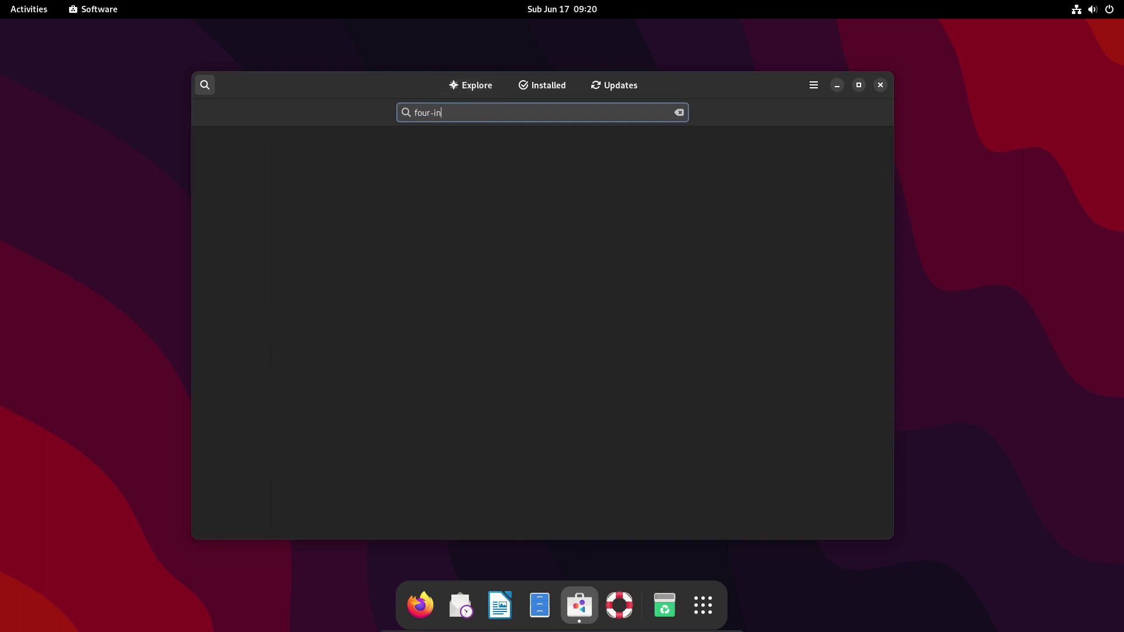
click(455, 170)
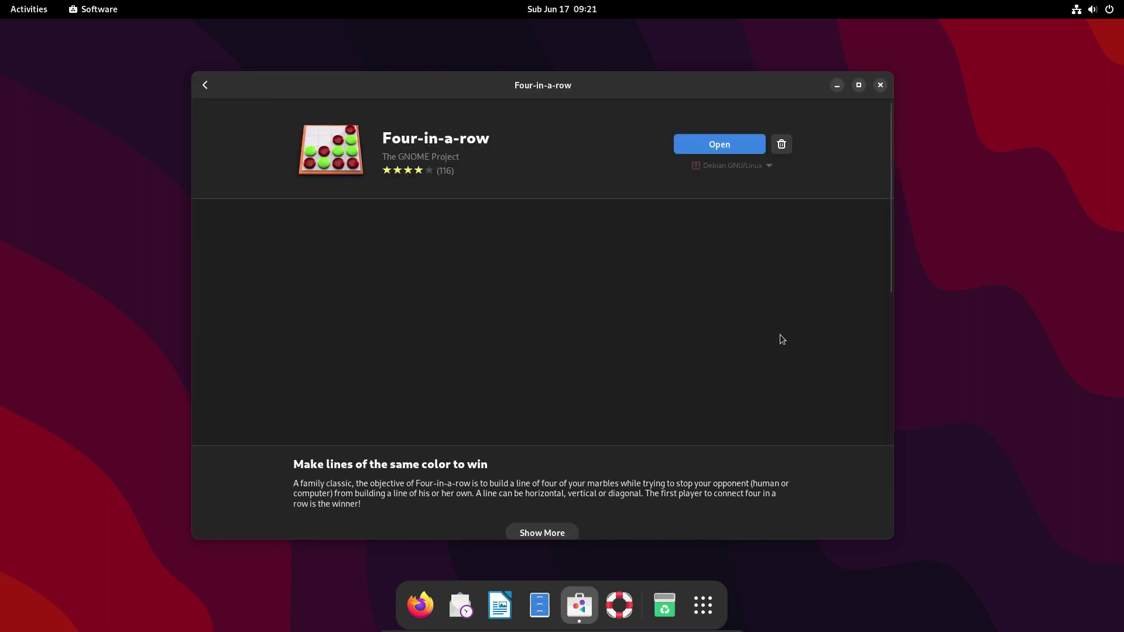
click(782, 145)
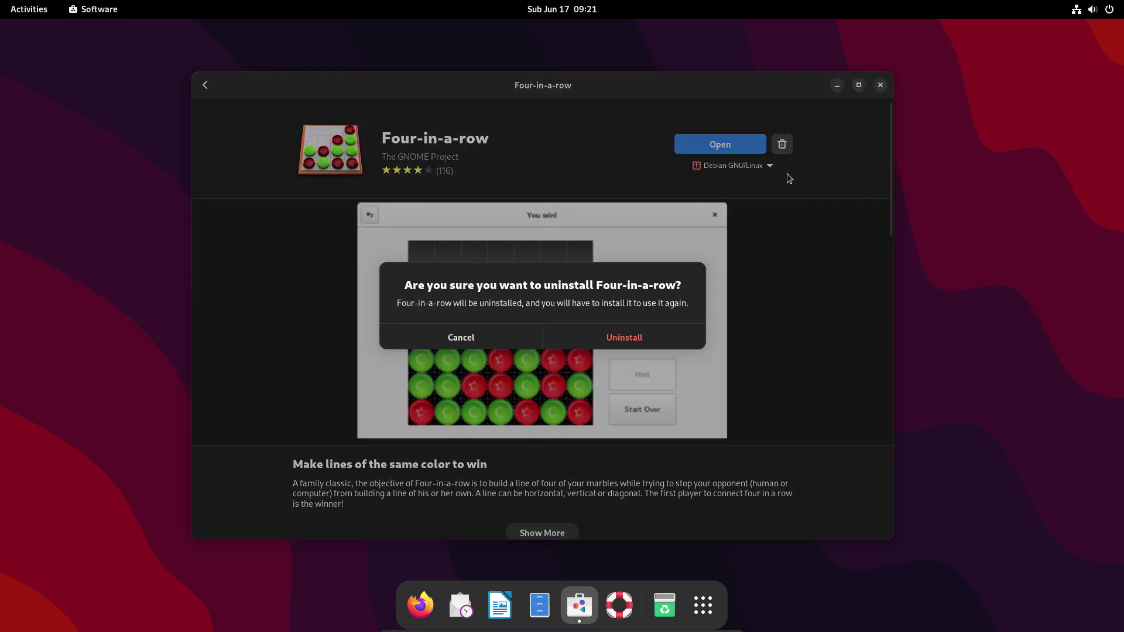
click(640, 341)
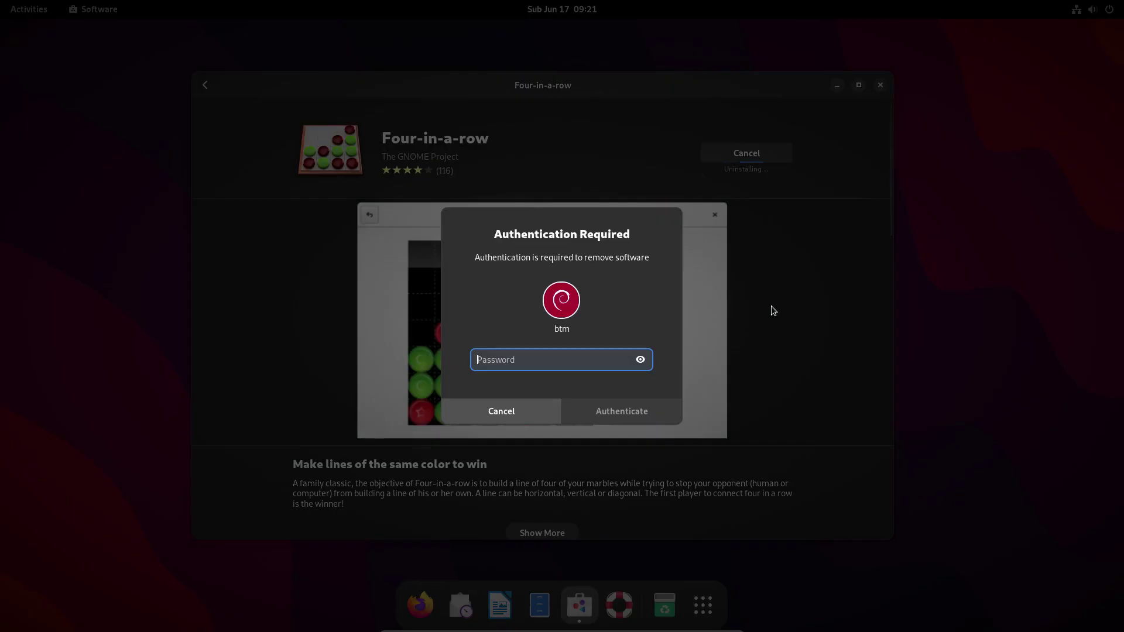
text(*)
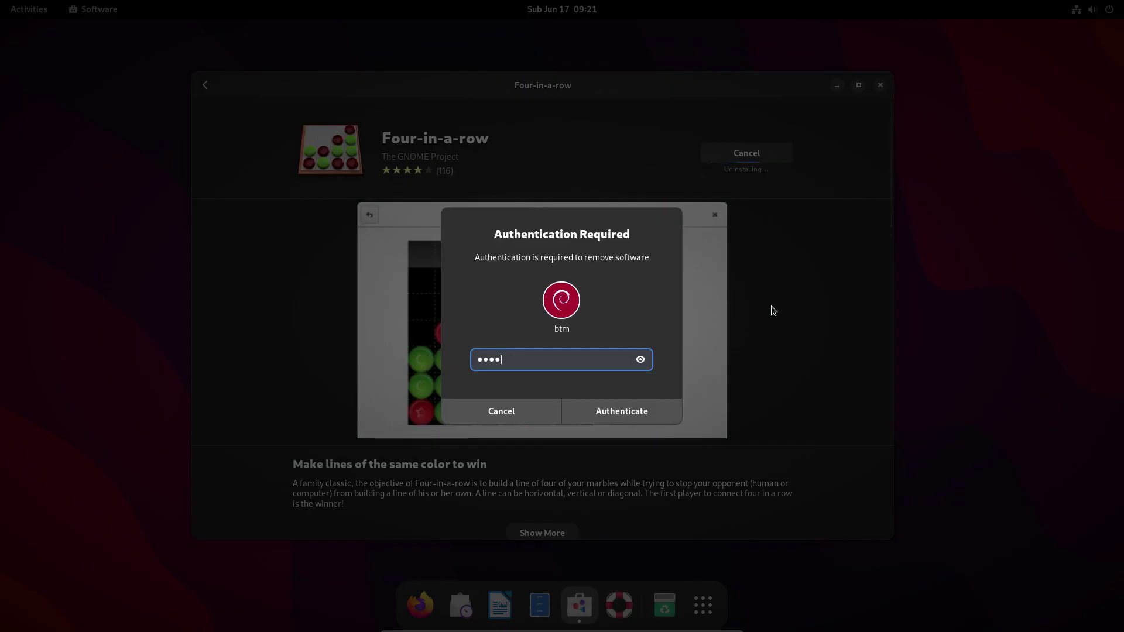
click(640, 409)
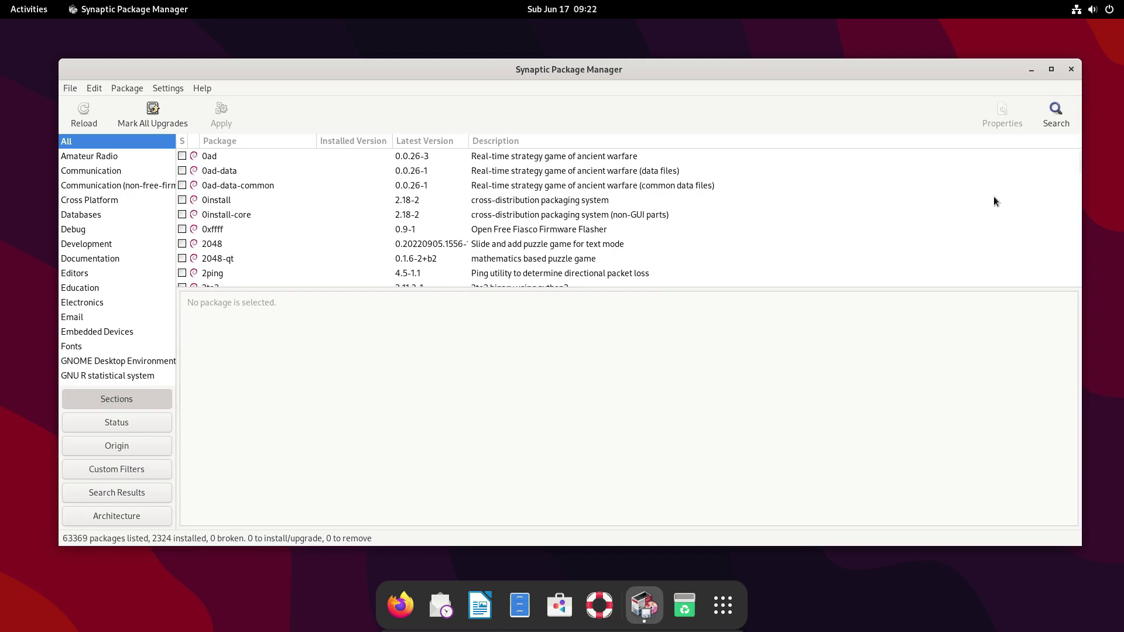
Search Synaptic for 'lights', mark lightsoff for complete removal, and apply the change.
click(1055, 113)
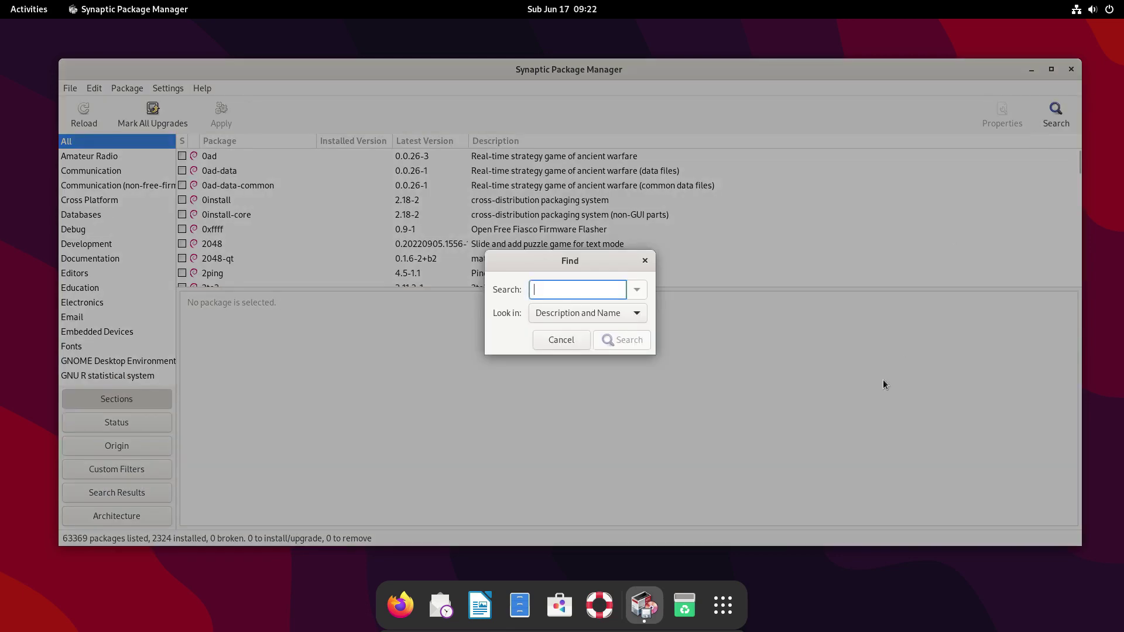
text(lights)
click(617, 342)
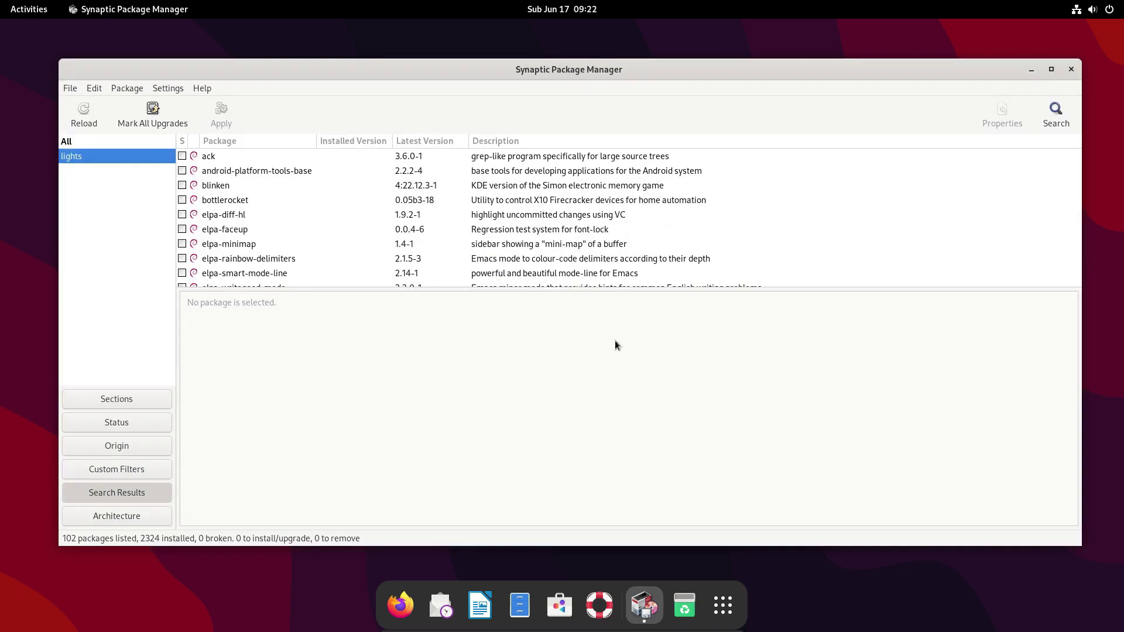
scroll(579, 222, down, 15)
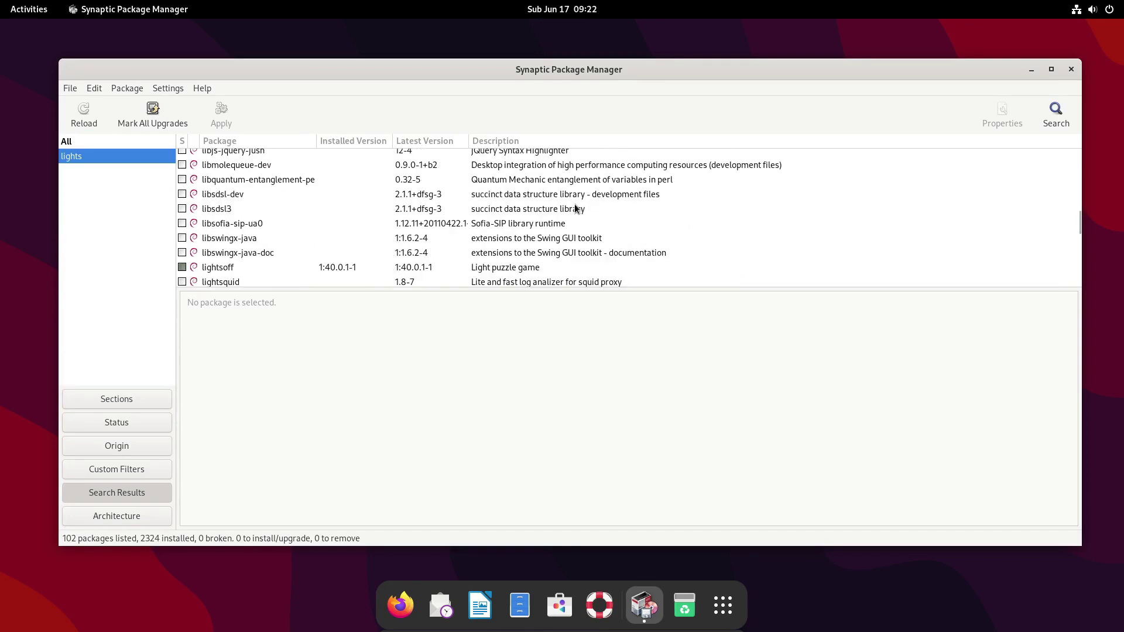
click(545, 245)
right_click(378, 245)
click(474, 323)
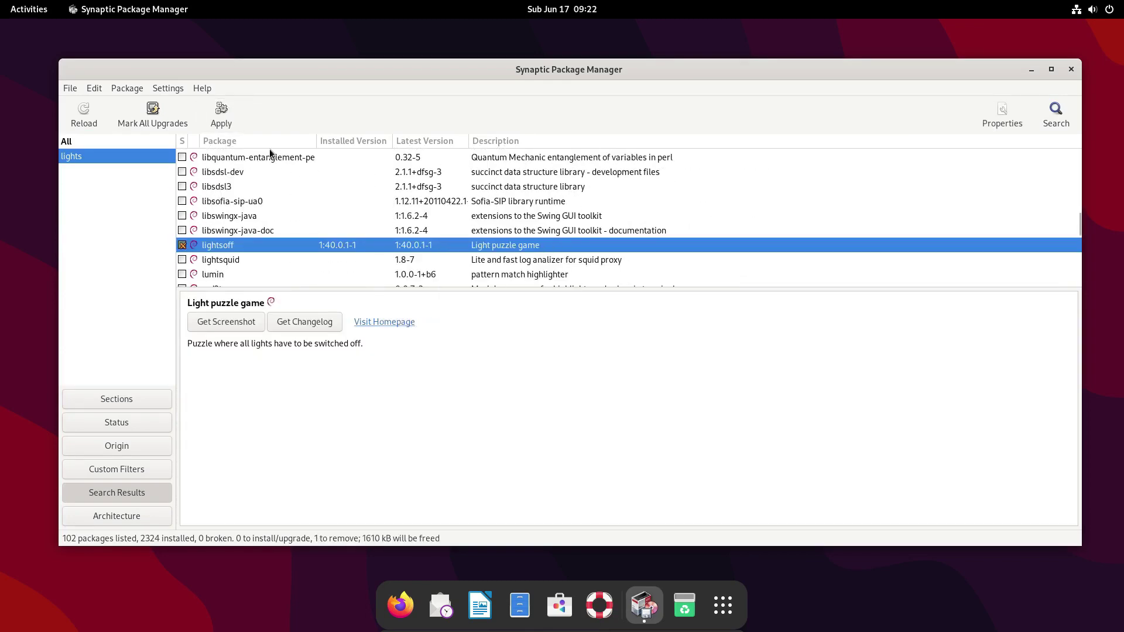
key(ctrl+p)
click(418, 250)
click(743, 417)
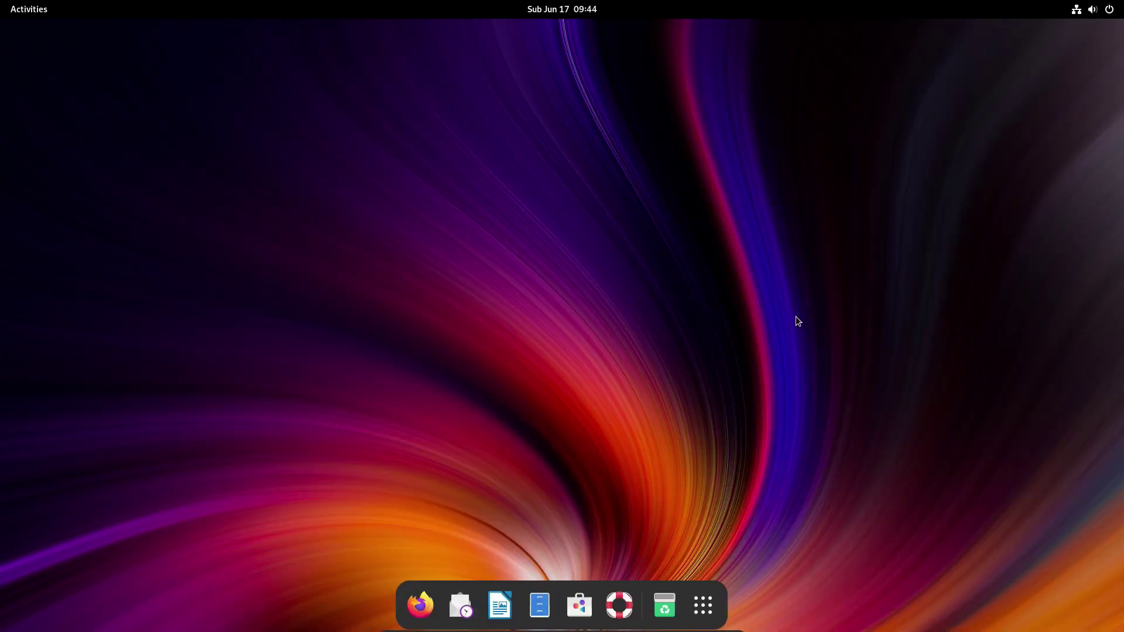
Launch Synaptic Package Manager from the overview, authenticating with the password.
click(17, 11)
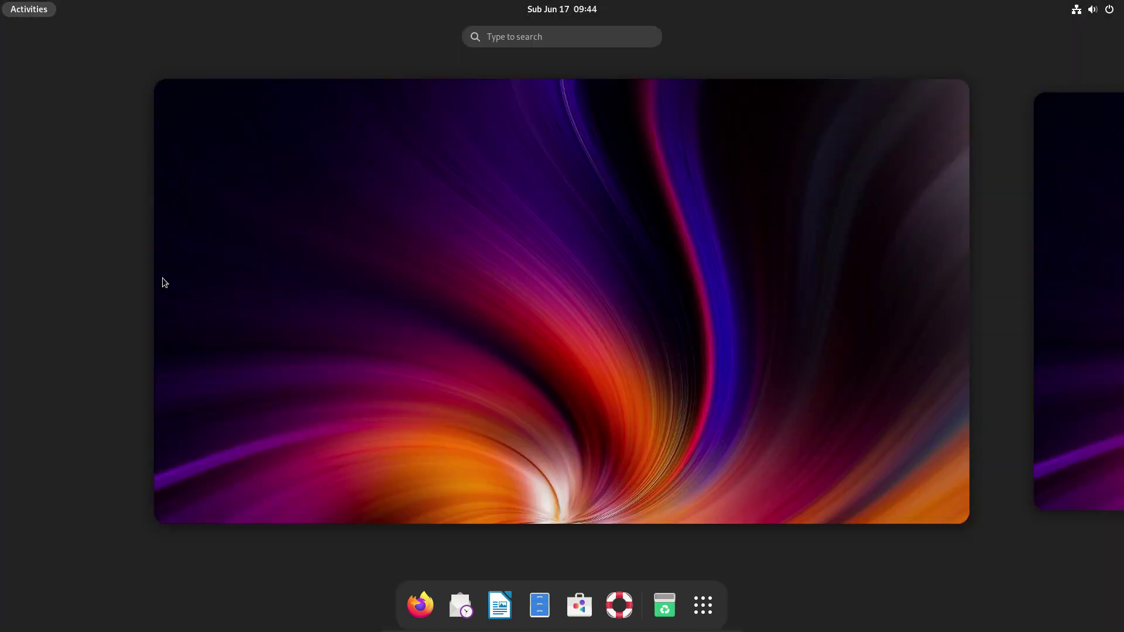
text(synapt)
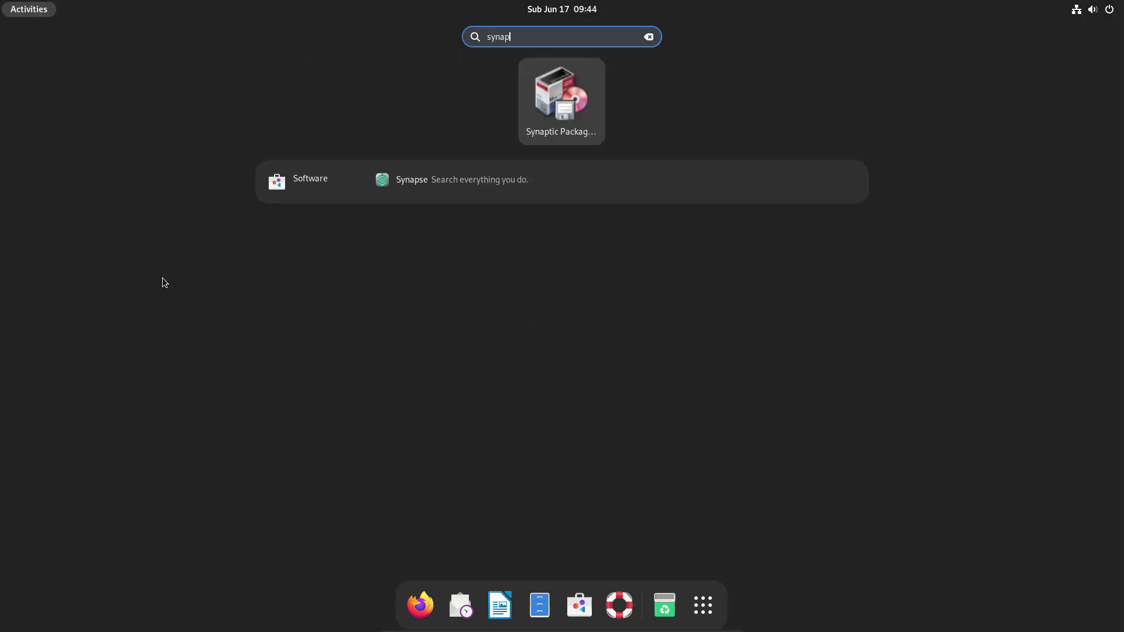
key(Return)
text(•••••)
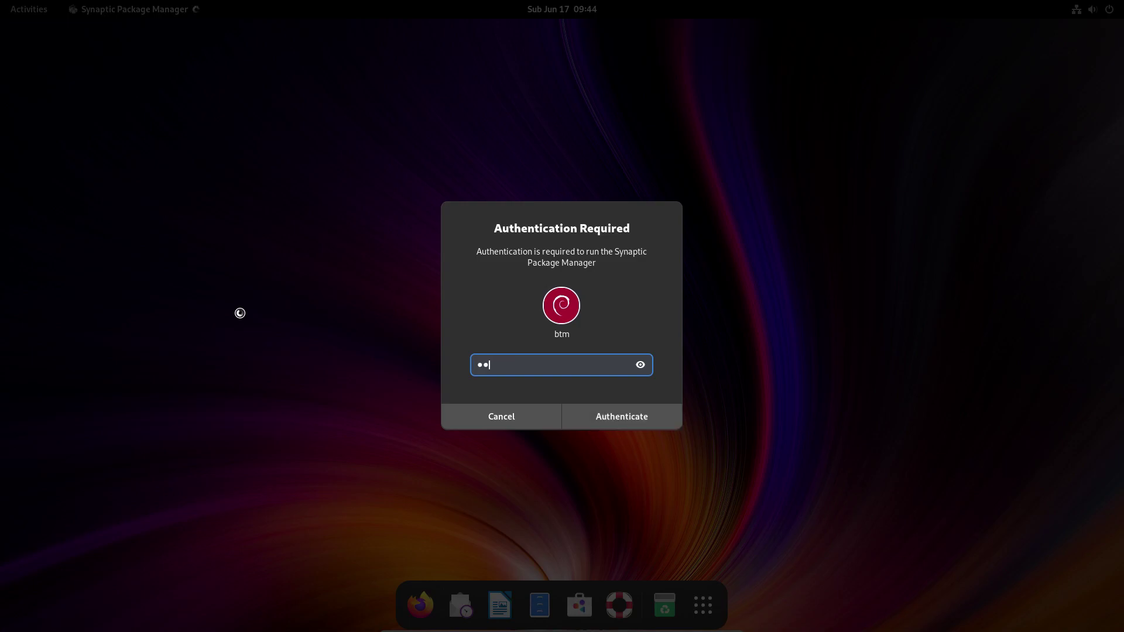
key(Return)
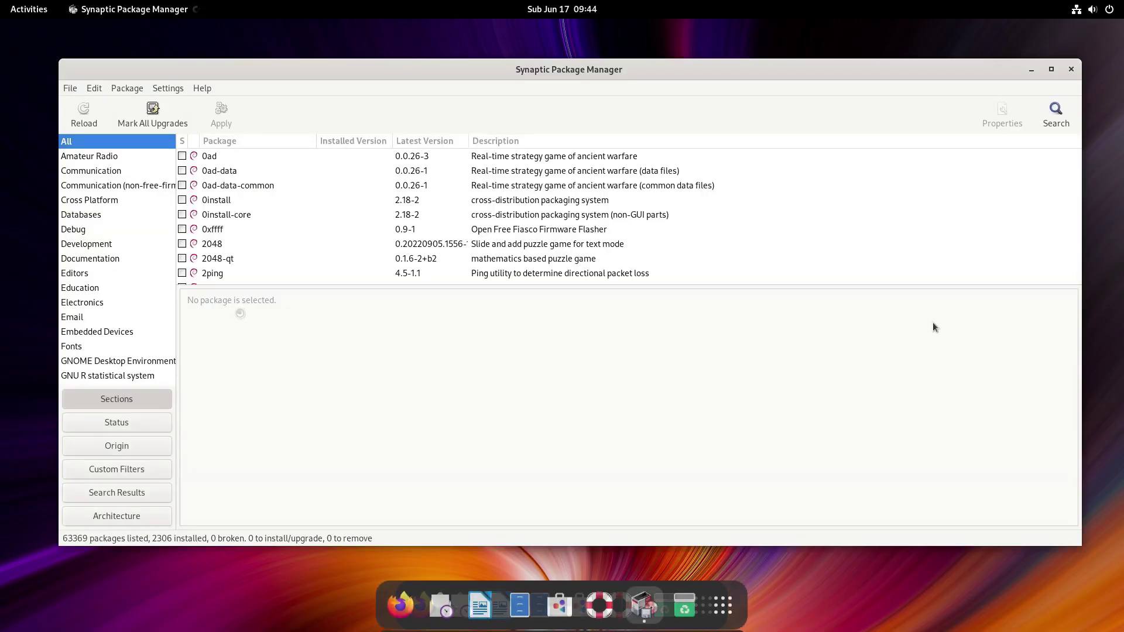
Search Synaptic for ttf-mscorefonts-installer, which finds 0 packages.
click(1055, 113)
text(ttf-mscorefonts-installer)
key(Return)
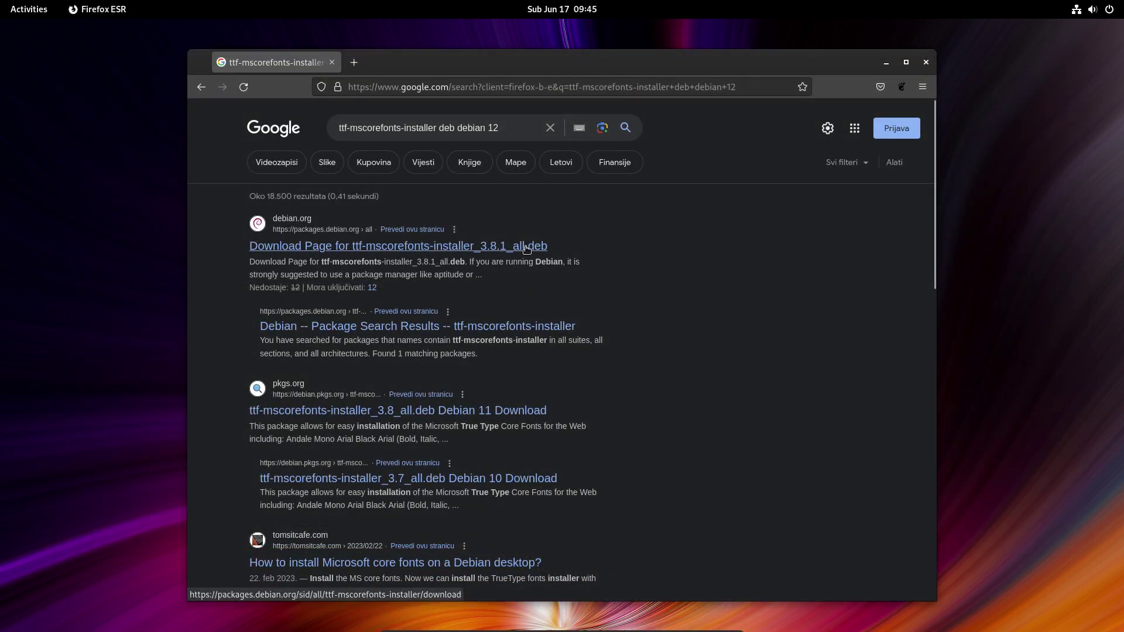
Download the ttf-mscorefonts-installer .deb from the ftp.de mirror, allowing the blocked download.
click(527, 248)
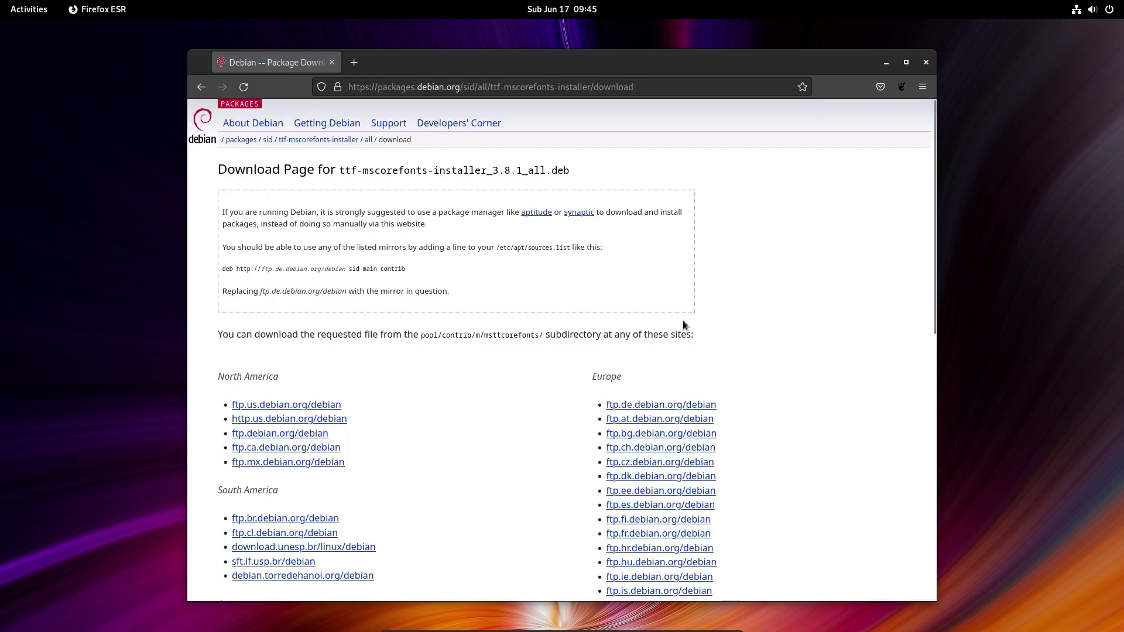
click(659, 410)
scroll(859, 301, down, 2)
click(871, 116)
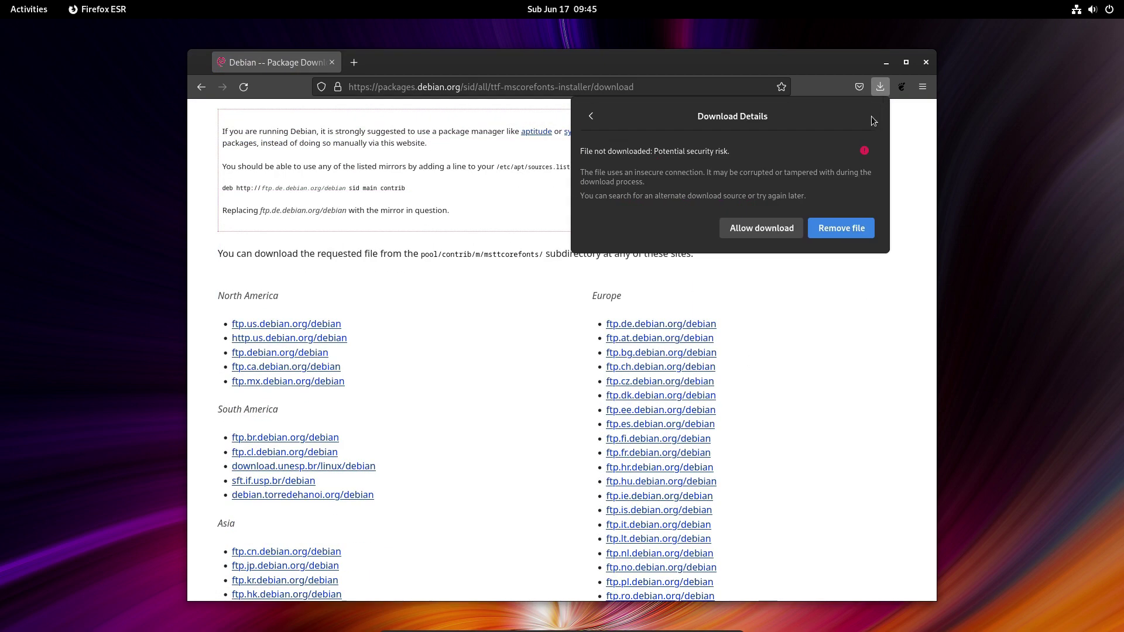
click(779, 227)
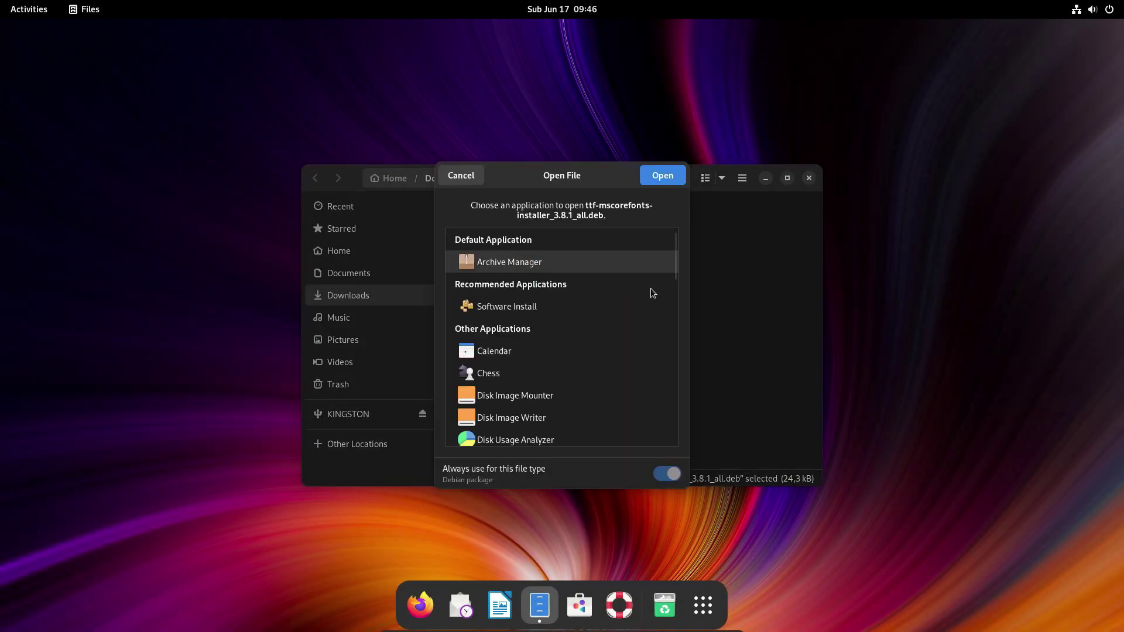
Open the downloaded .deb package with Software Install.
click(515, 306)
click(662, 176)
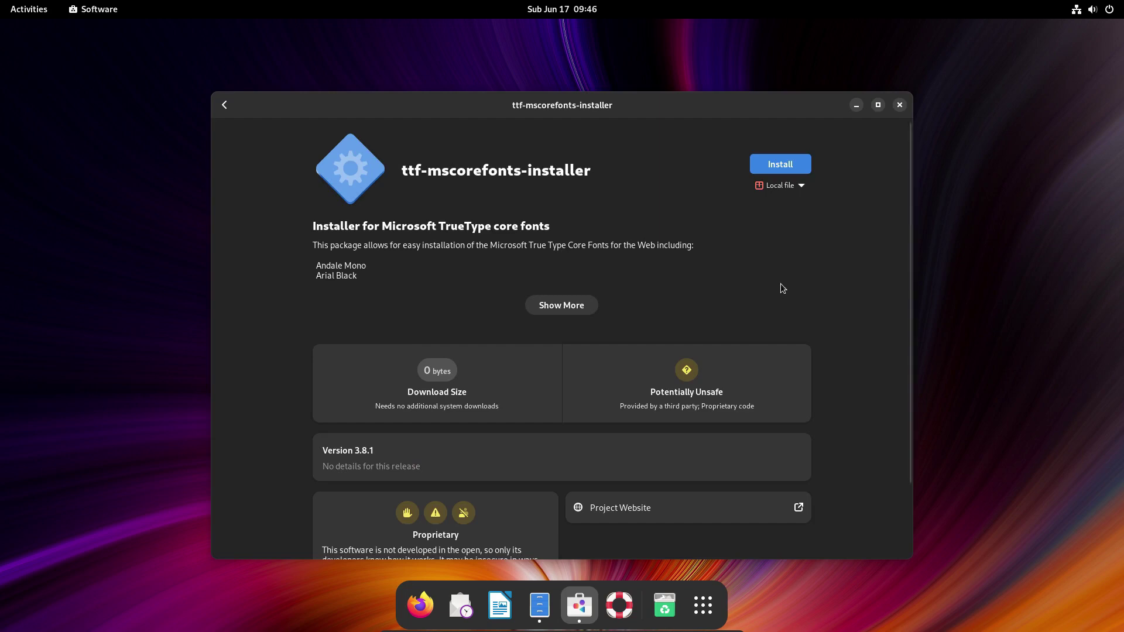
click(258, 386)
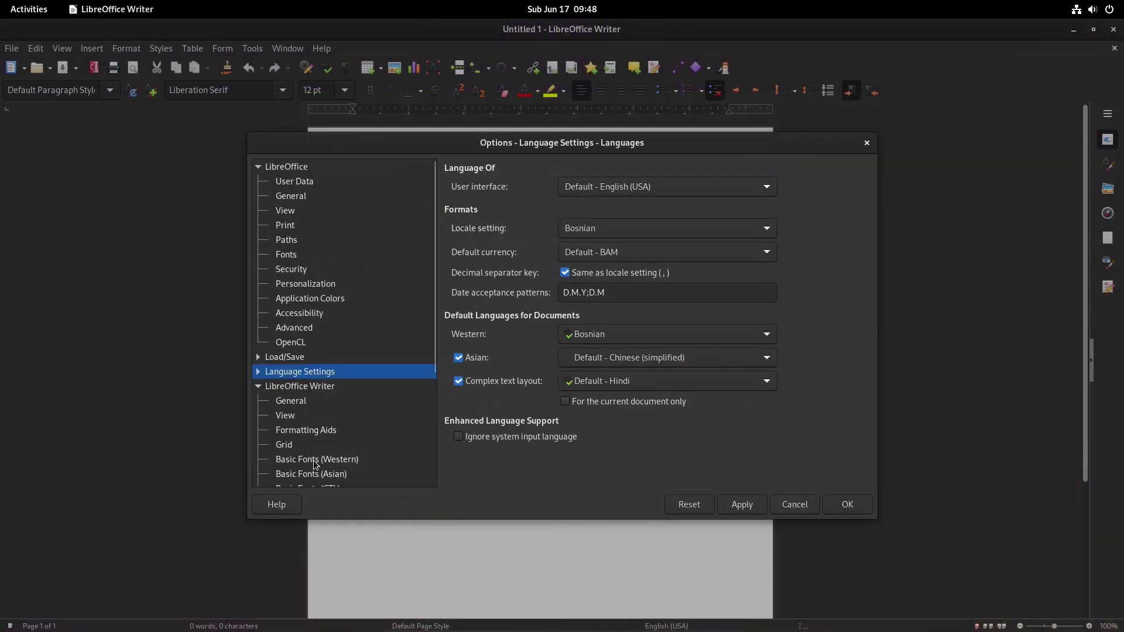
Set the Basic Fonts (Western) default to Arial at 15 pt, then apply and close Options.
click(316, 459)
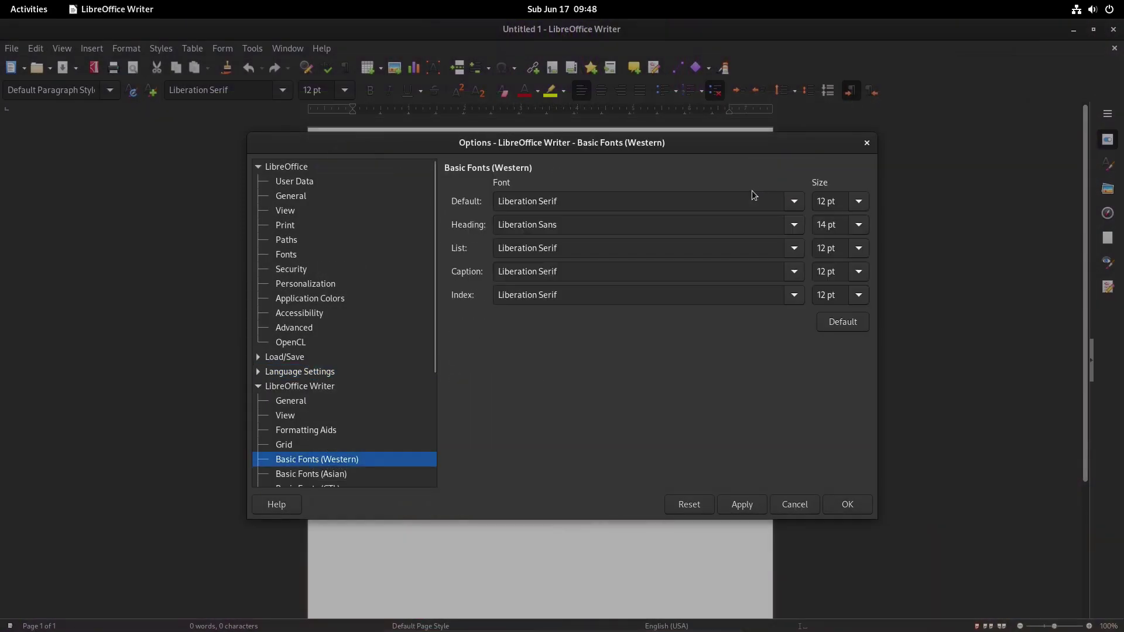
click(791, 202)
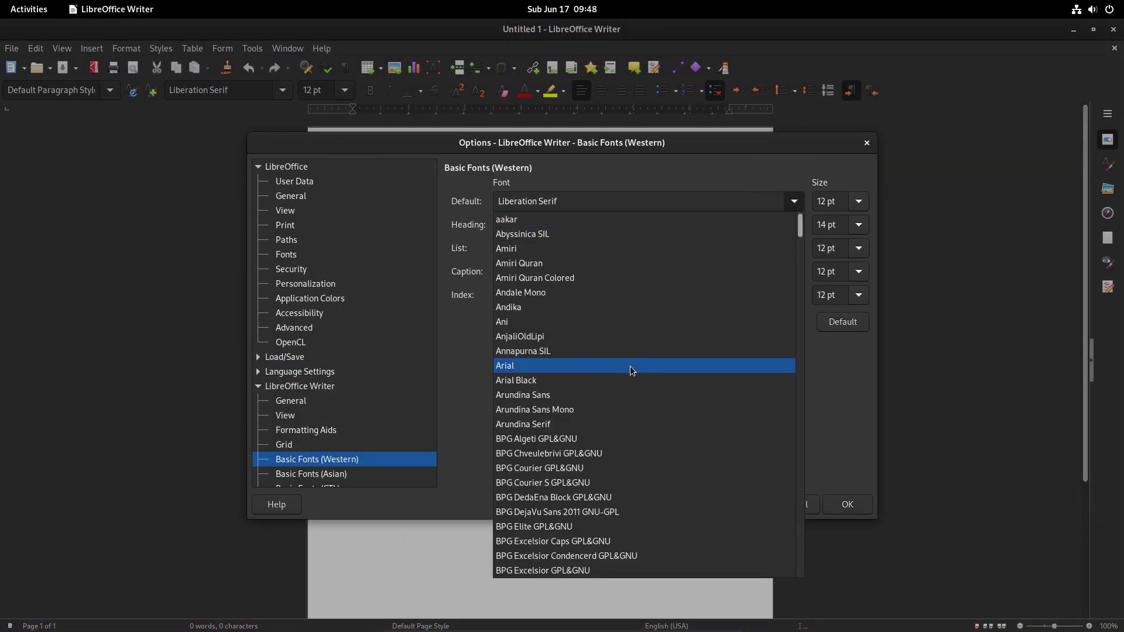
click(556, 366)
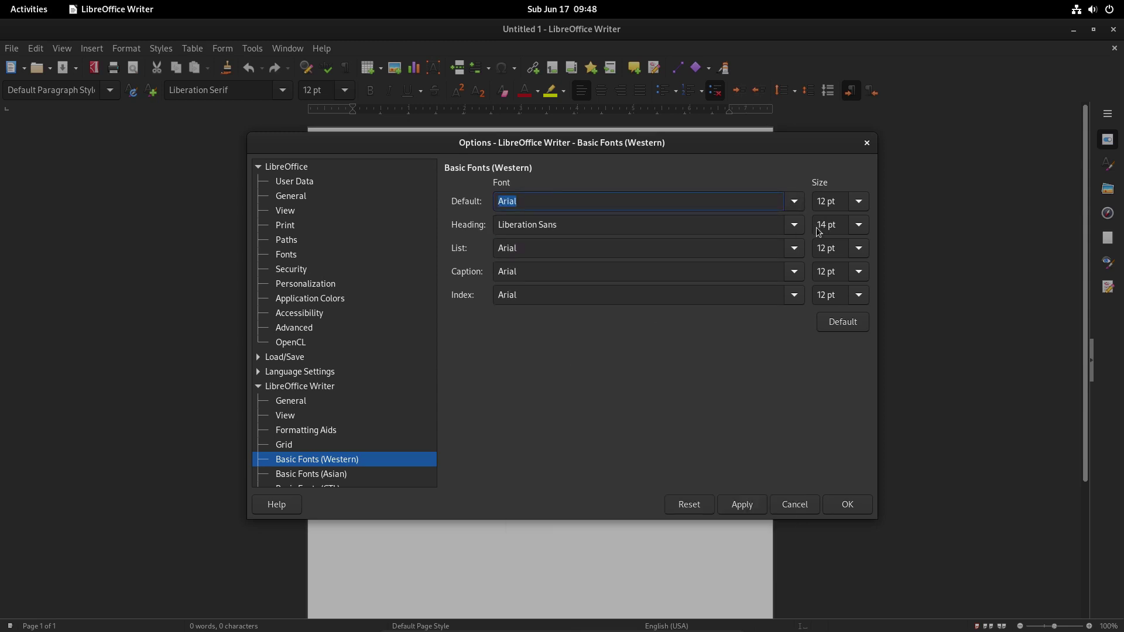
click(859, 201)
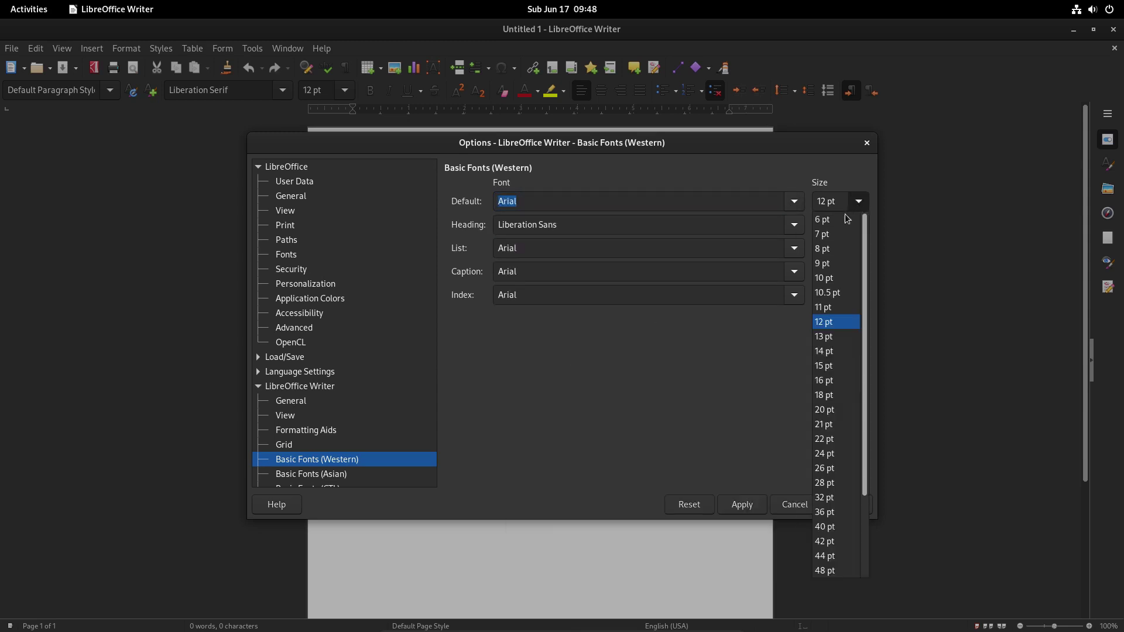
click(827, 361)
click(743, 507)
click(854, 506)
text(ddcd)
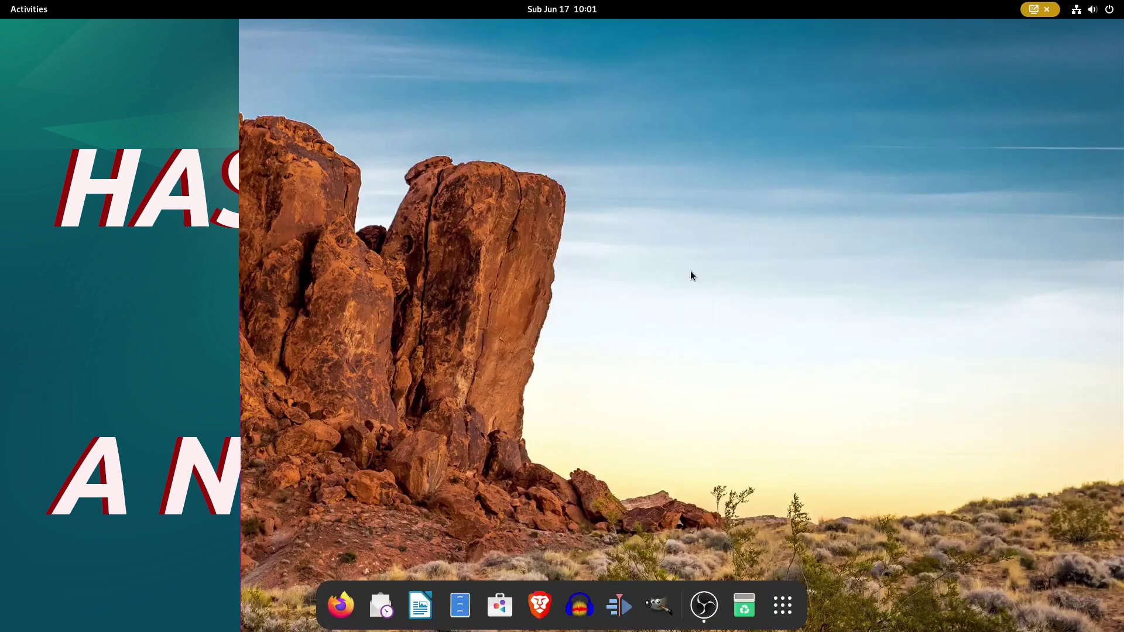
Look over the quick settings power options and the calendar and notifications panel.
click(1102, 10)
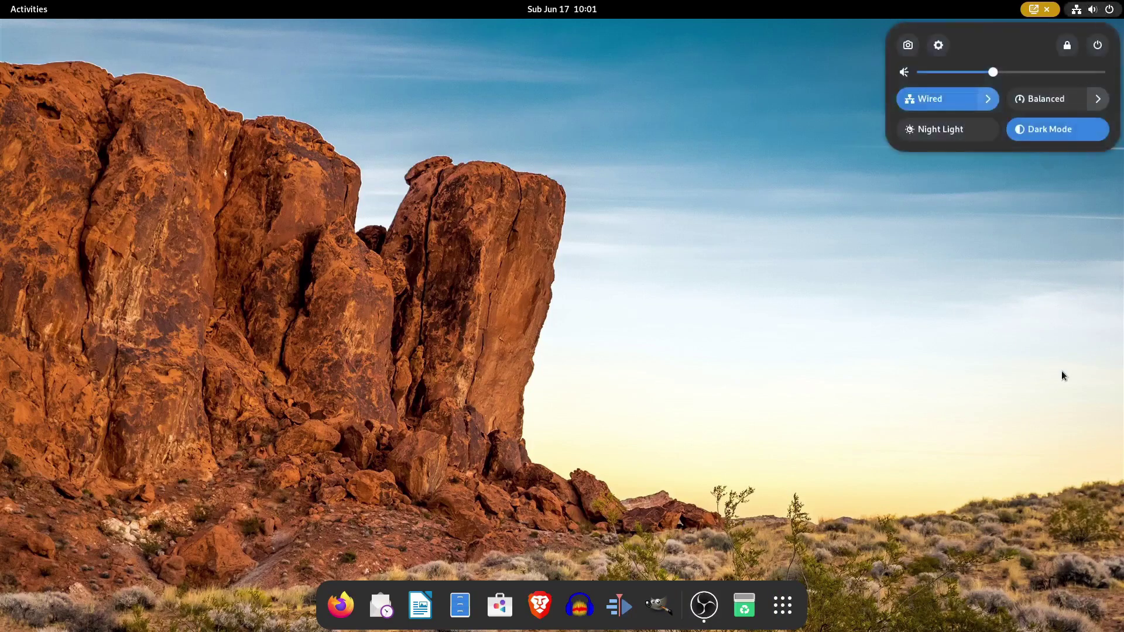
click(1097, 45)
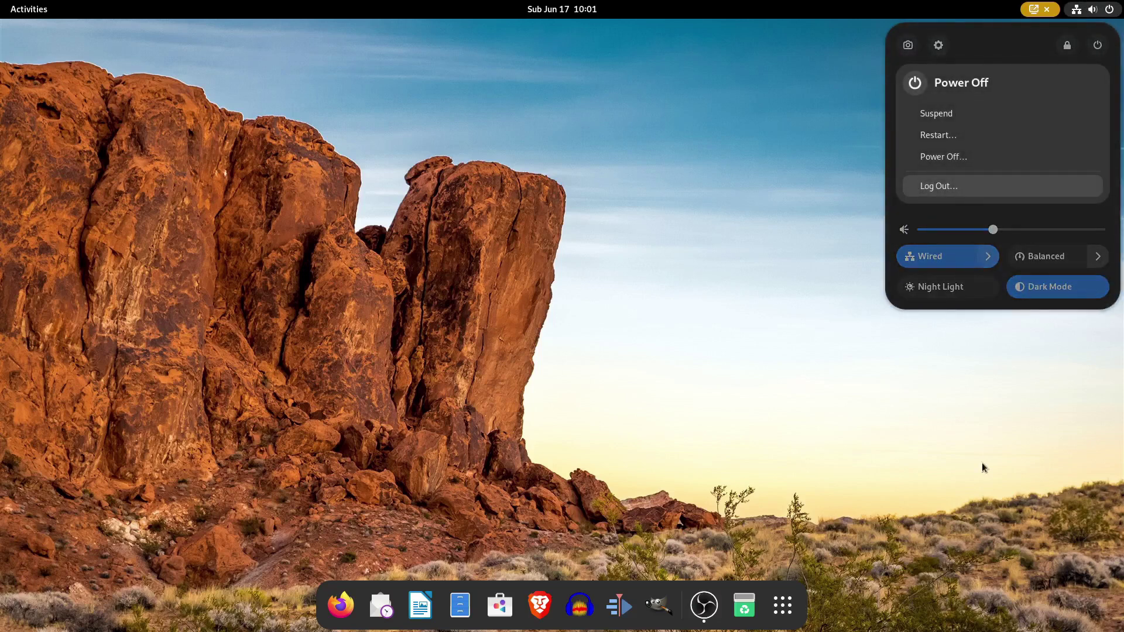
key(Escape)
key(Escape)
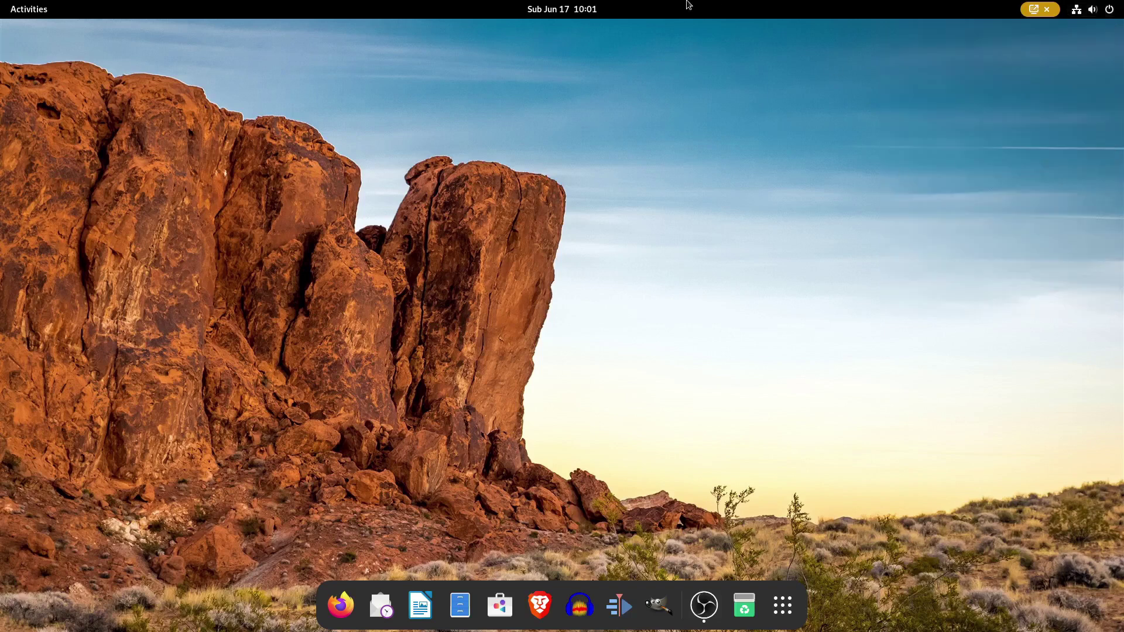
click(586, 9)
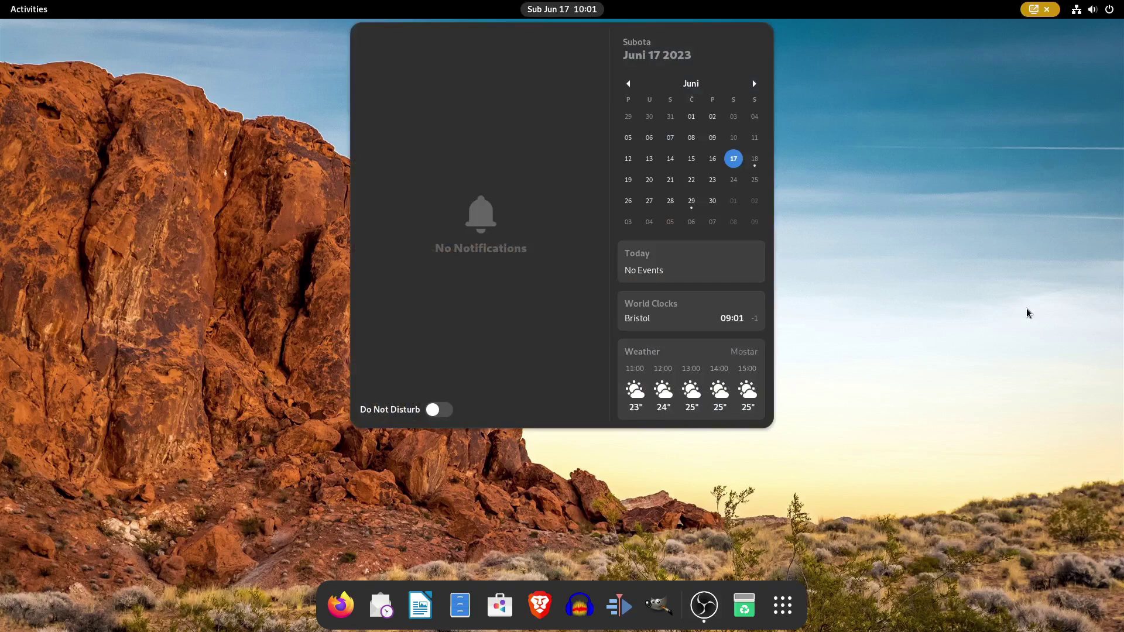
click(1029, 313)
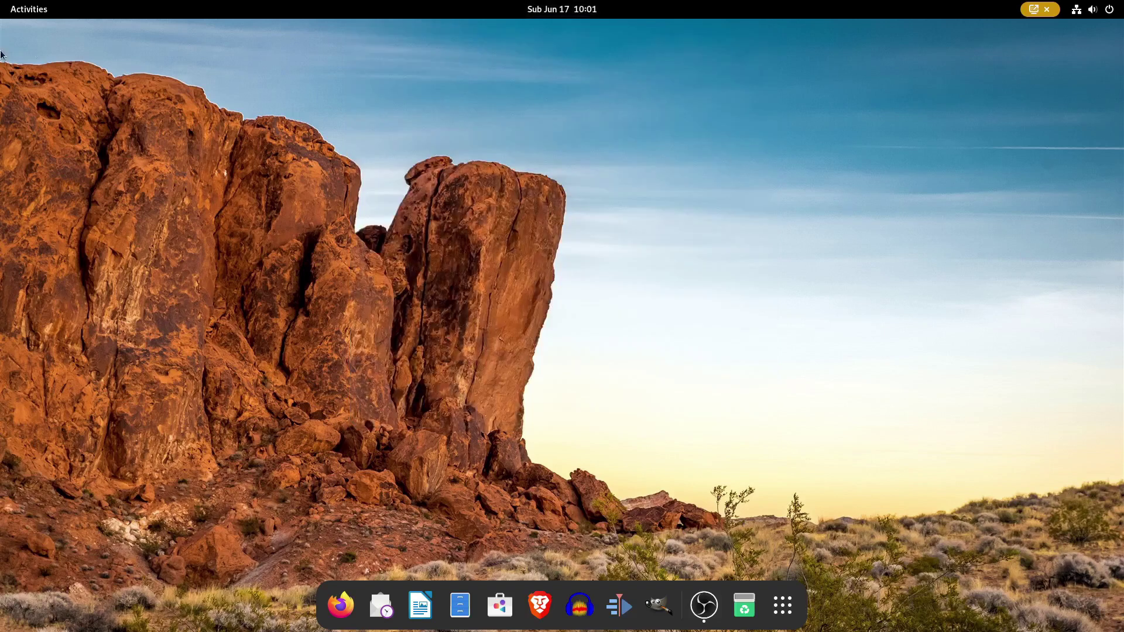
Switch to the empty workspace and back, then page to the app grid's second screen.
mouse_move(1, 1)
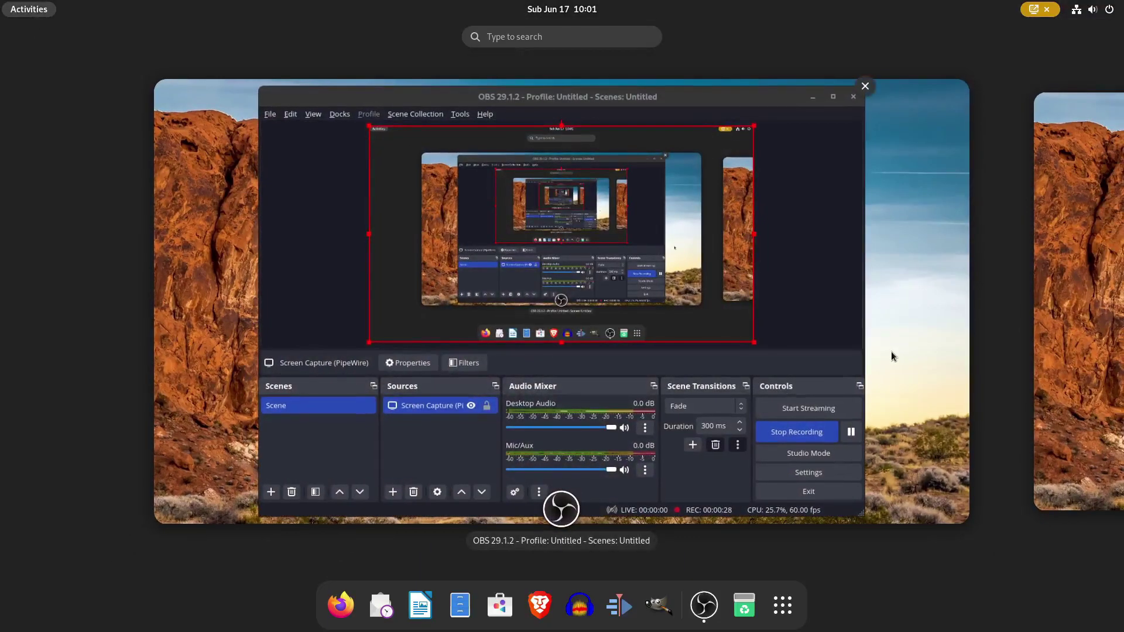
click(1063, 325)
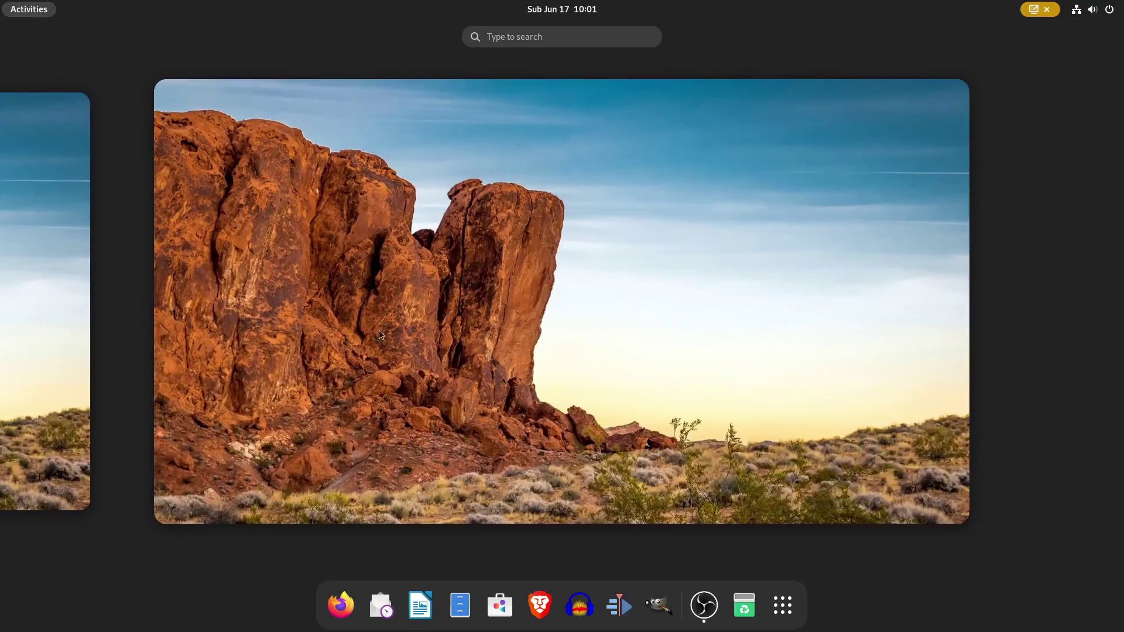
click(86, 314)
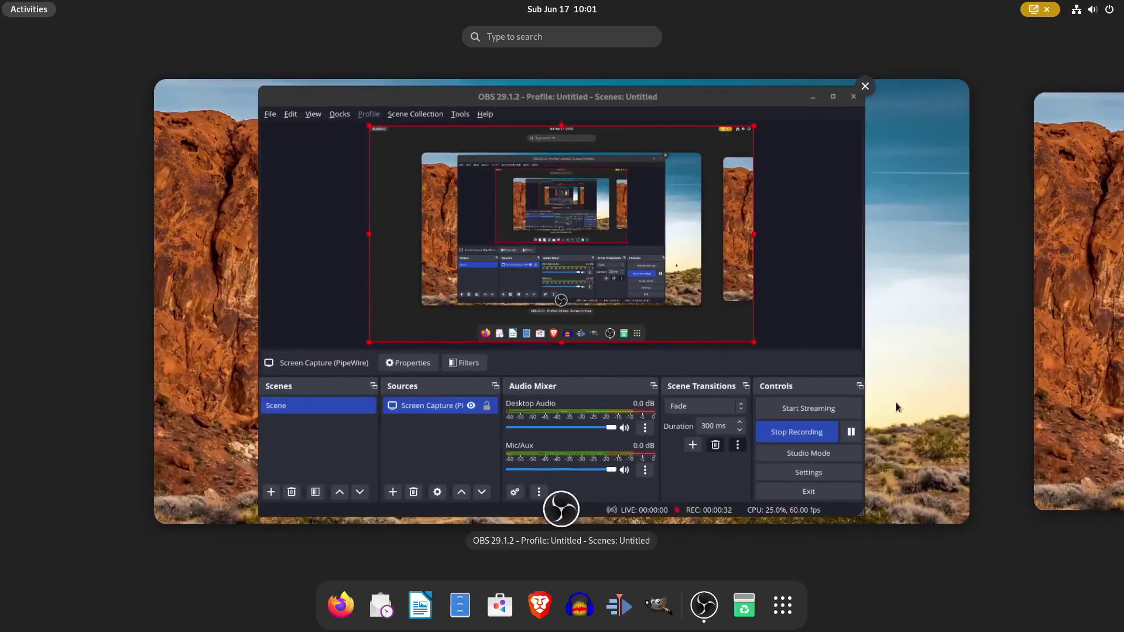
key(super+a)
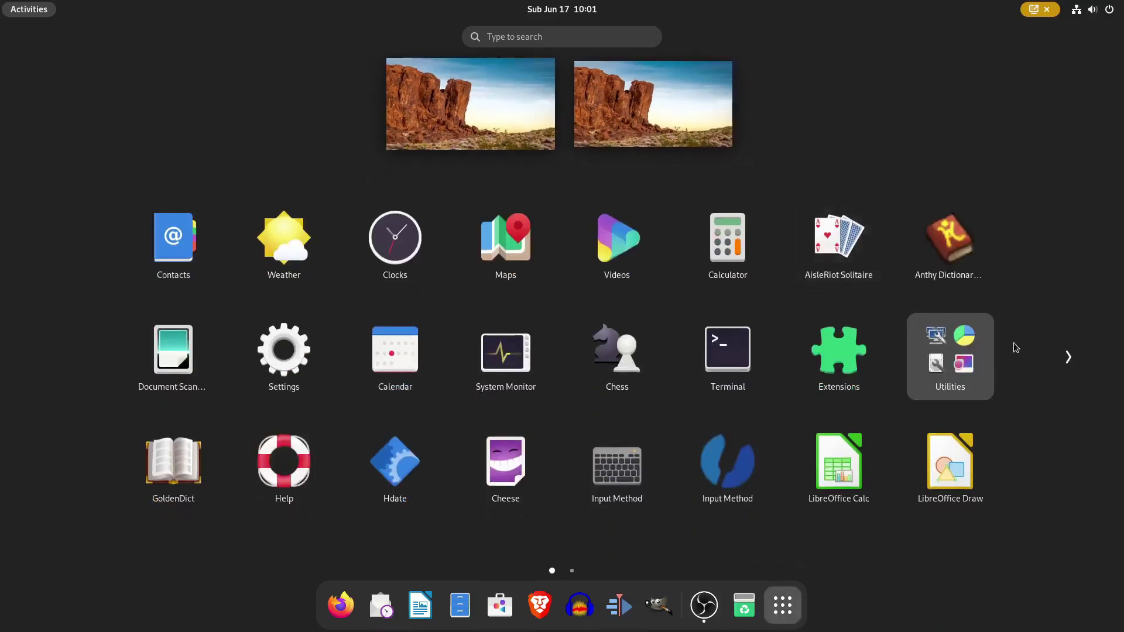
click(1067, 356)
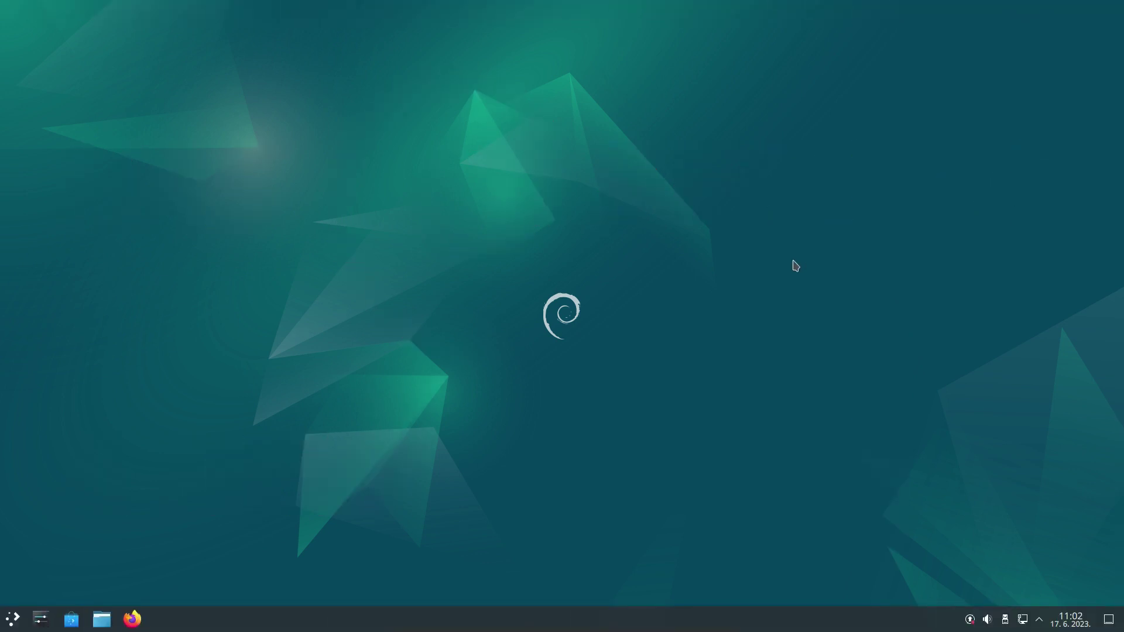
Eject the VBox_GAs_7.0.8 disc from the Disks & Devices tray.
click(997, 612)
click(1106, 401)
click(1077, 400)
Peek at the panel's calendar, volume controls and application launcher, closing each.
click(1077, 621)
click(1076, 621)
click(1005, 620)
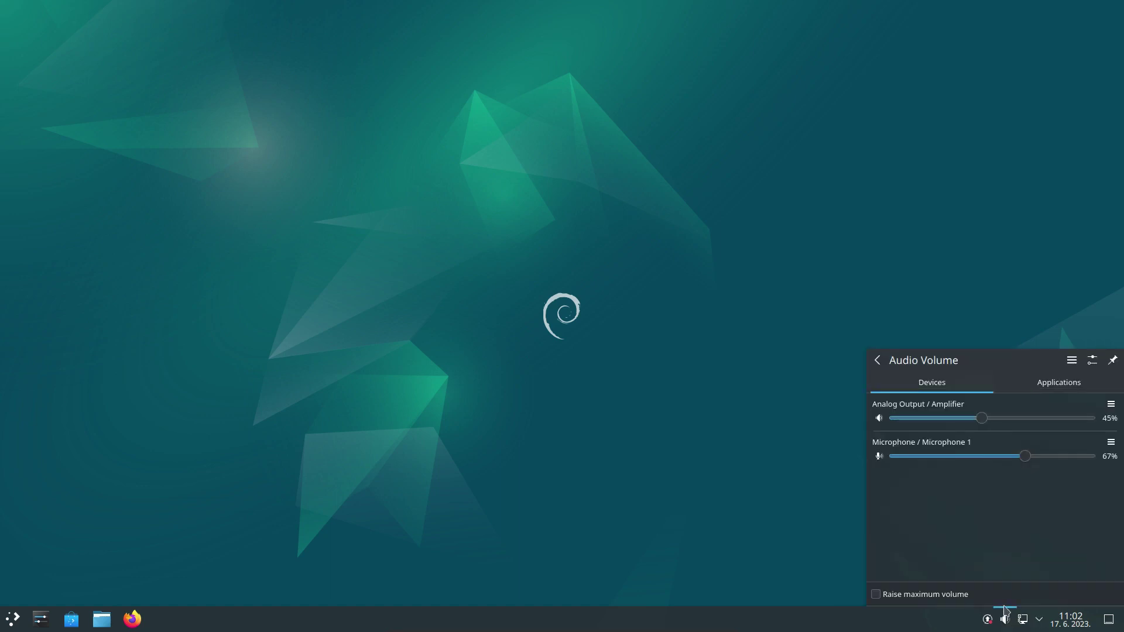
click(978, 328)
click(9, 612)
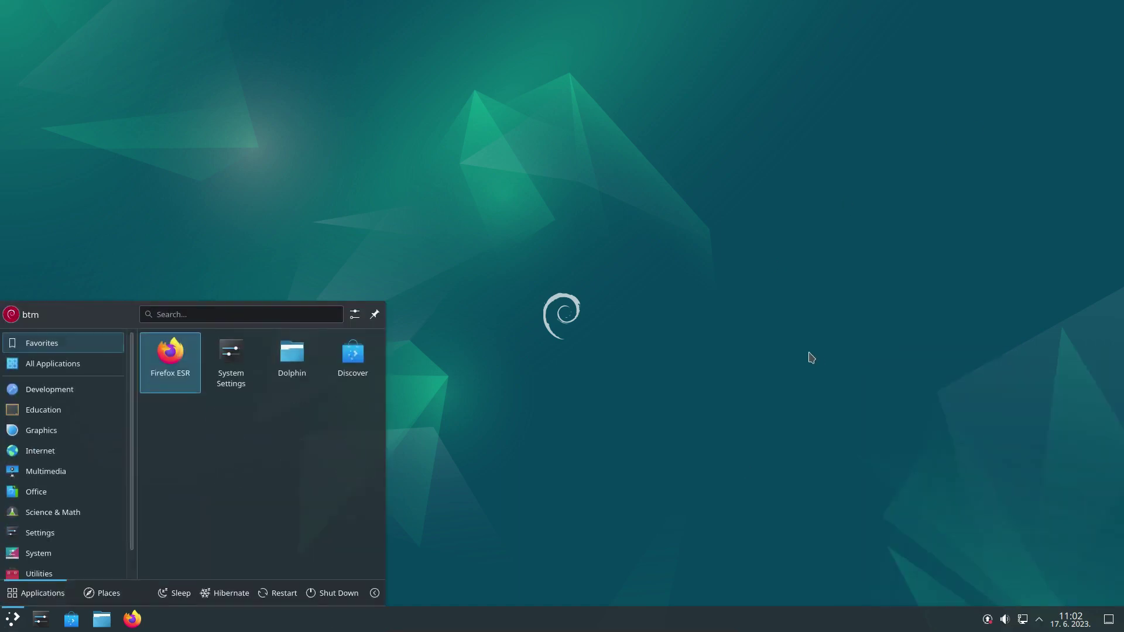
click(802, 356)
View About this System in System Settings (Plasma 5.27.5, Debian 12), then close it.
click(41, 619)
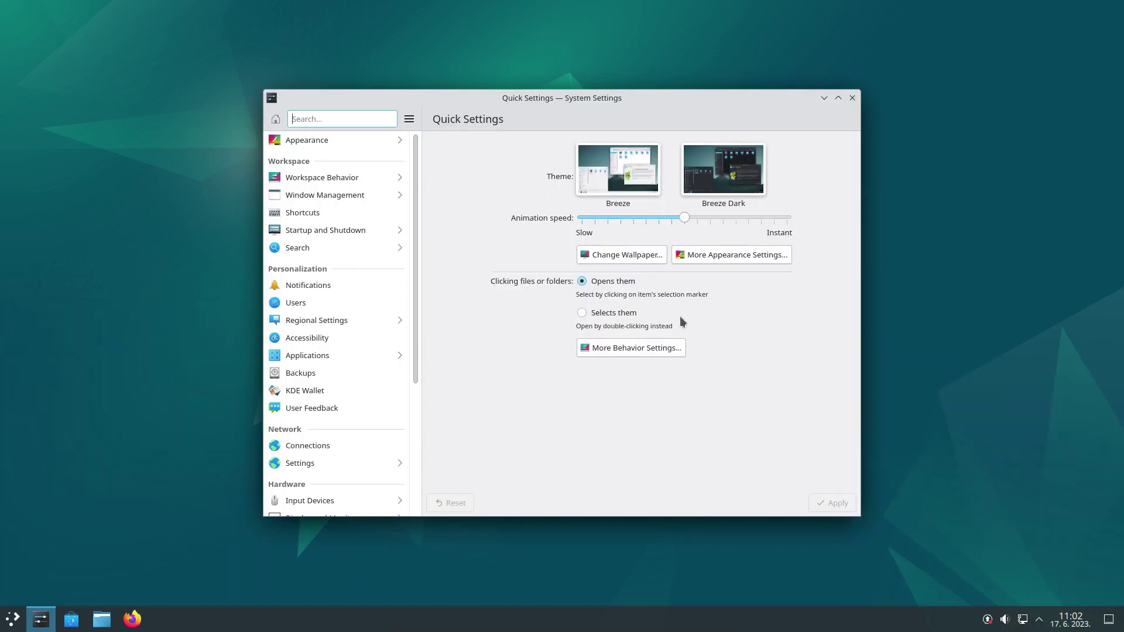
drag(415, 380, 423, 489)
click(402, 477)
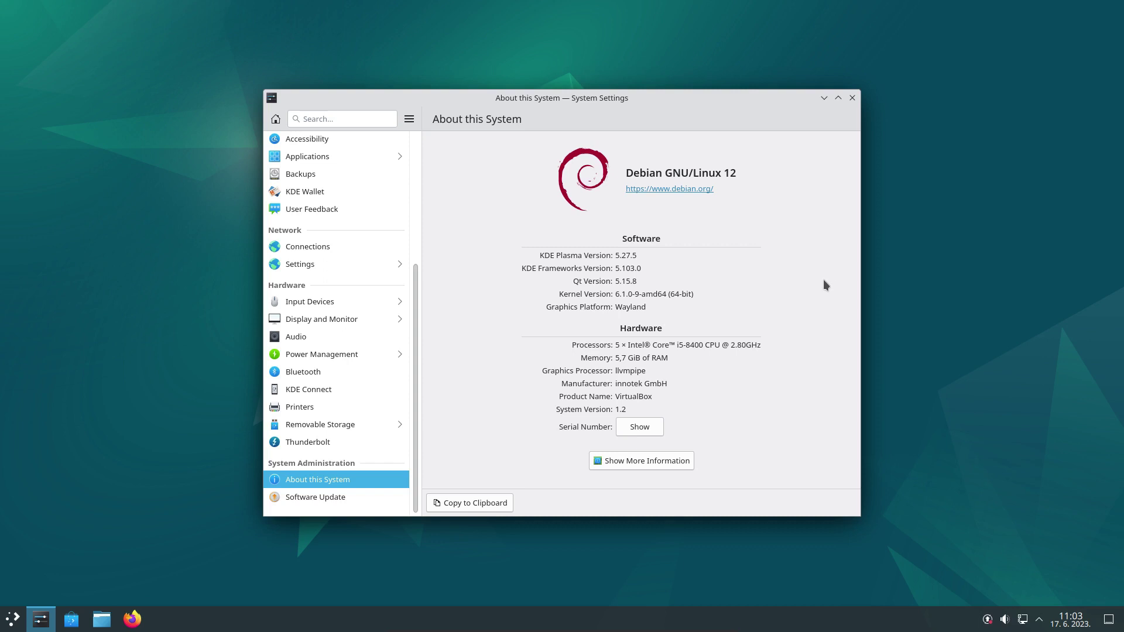
key(alt+Left)
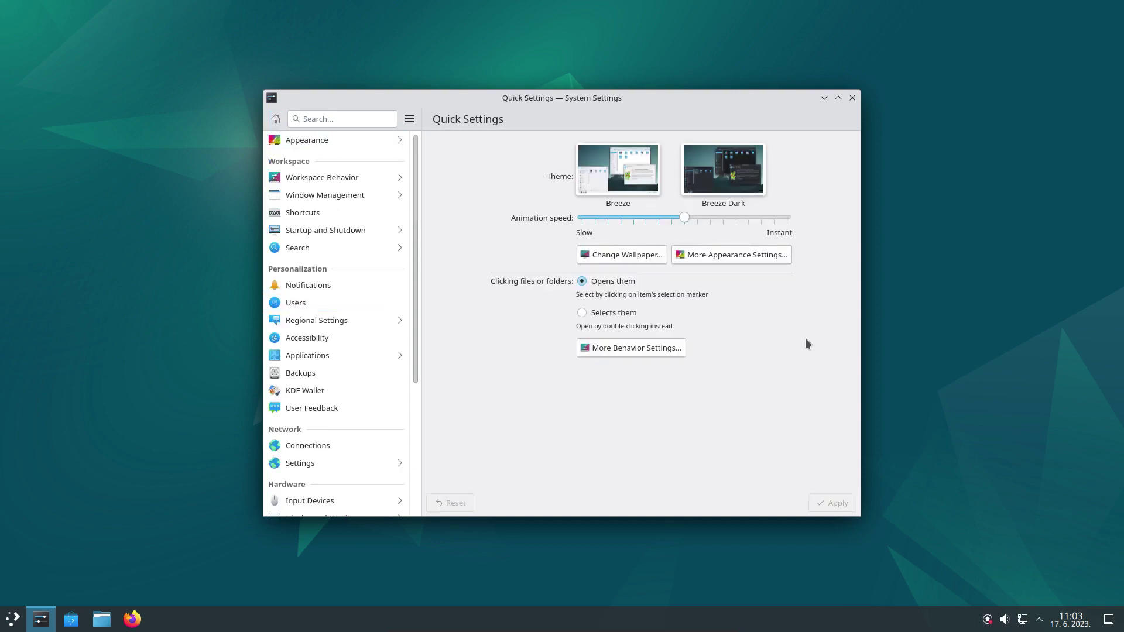
click(852, 98)
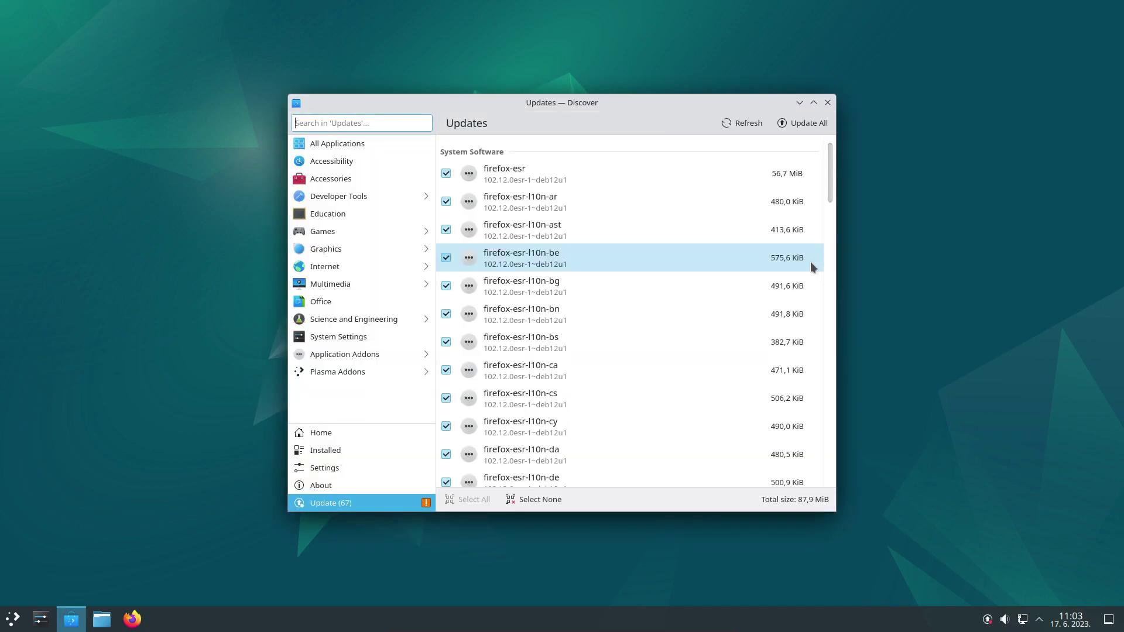
Start all 67 Discover updates with Update All, authorizing with the password.
scroll(738, 199, down, 10)
scroll(739, 217, down, 8)
scroll(742, 257, up, 18)
click(805, 124)
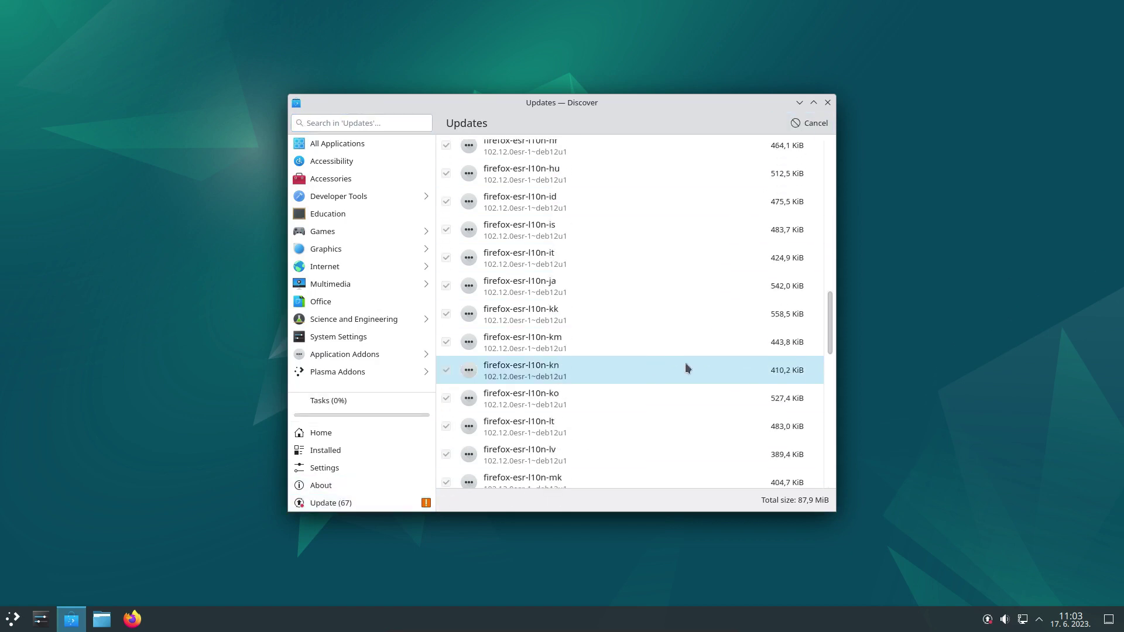
text(****)
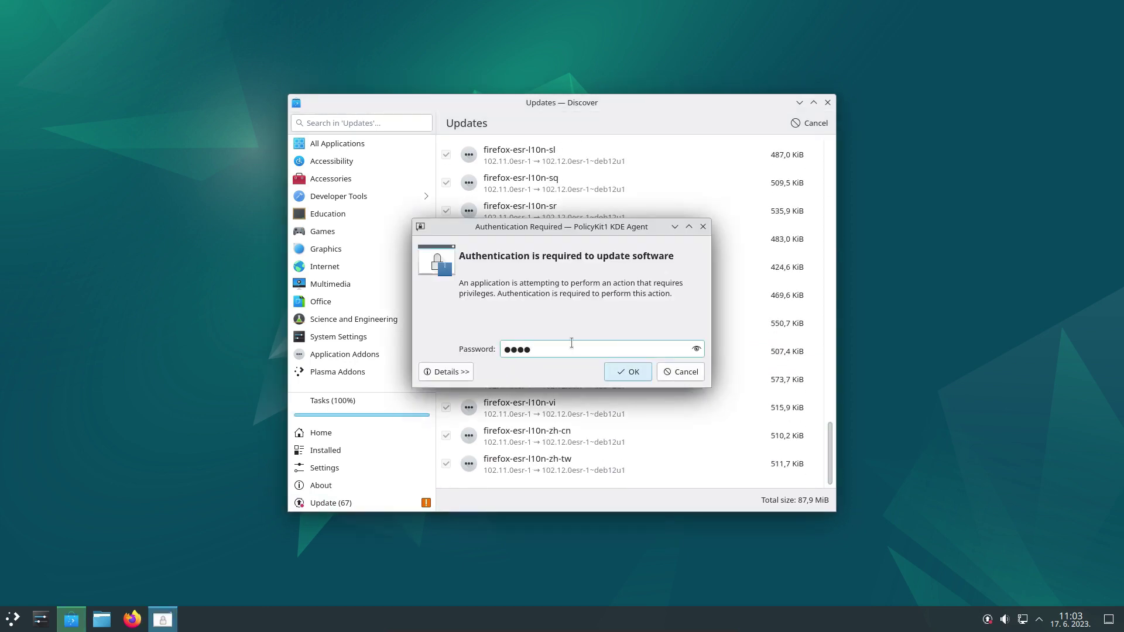
click(627, 373)
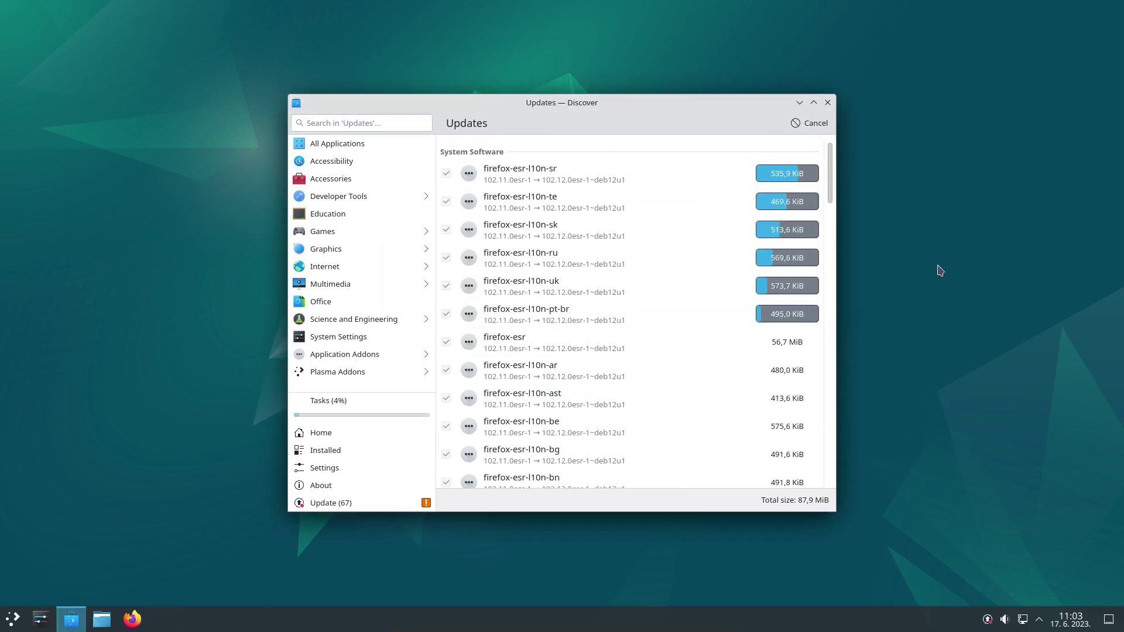